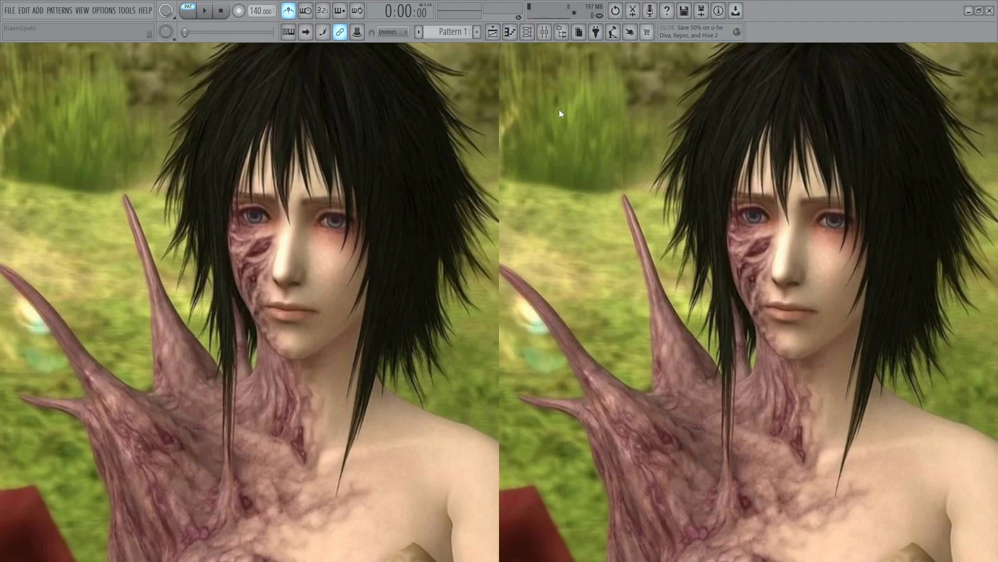
# Replace the default Sampler channel with Serum 2 and load the PLUCK - SOFT TOUCH preset.
pyautogui.click(496, 34)
pyautogui.press('F6')
pyautogui.moveTo(741, 132); pyautogui.dragTo(629, 185)
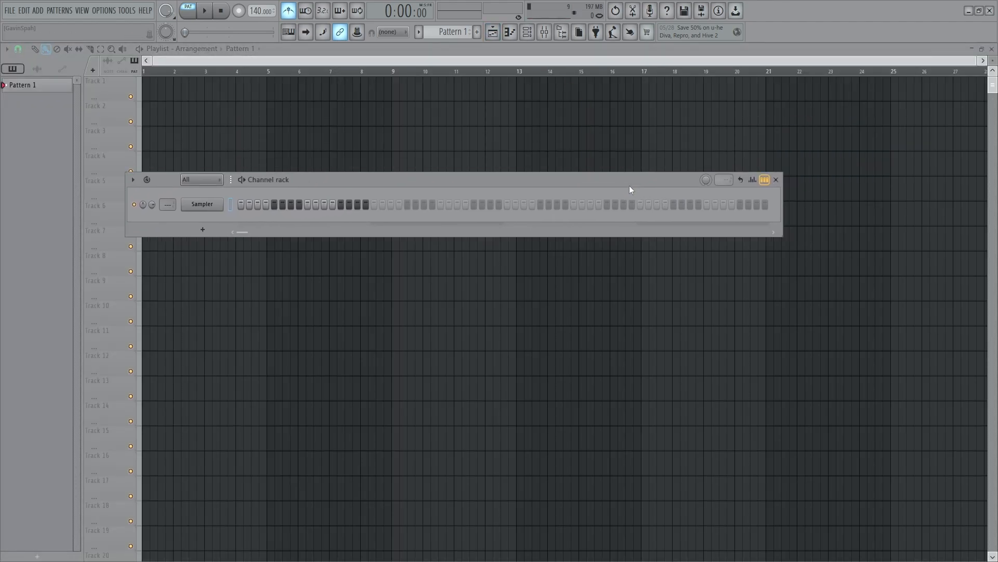
pyautogui.rightClick(204, 211)
pyautogui.moveTo(257, 316)
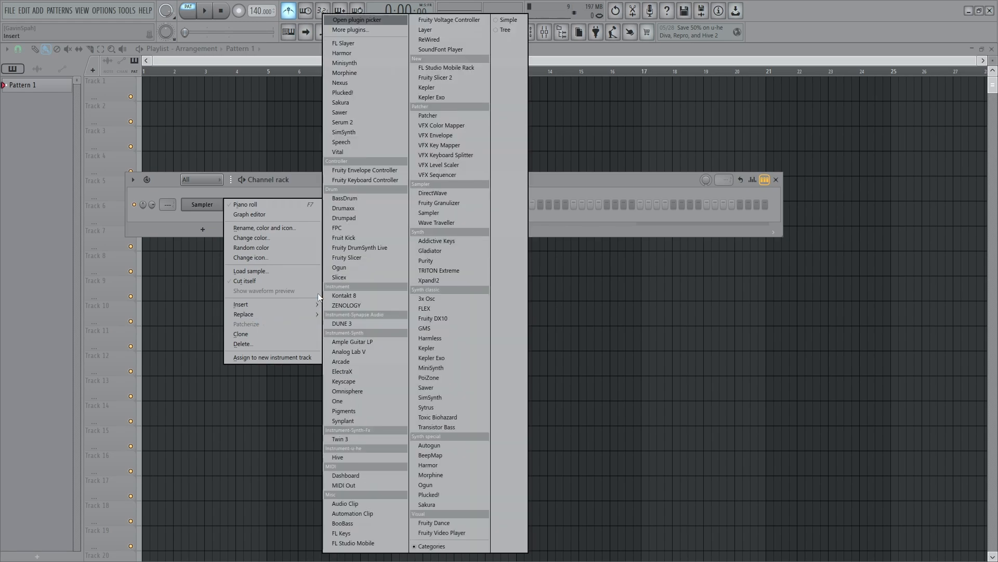
pyautogui.click(517, 129)
pyautogui.moveTo(518, 129)
pyautogui.click(686, 170)
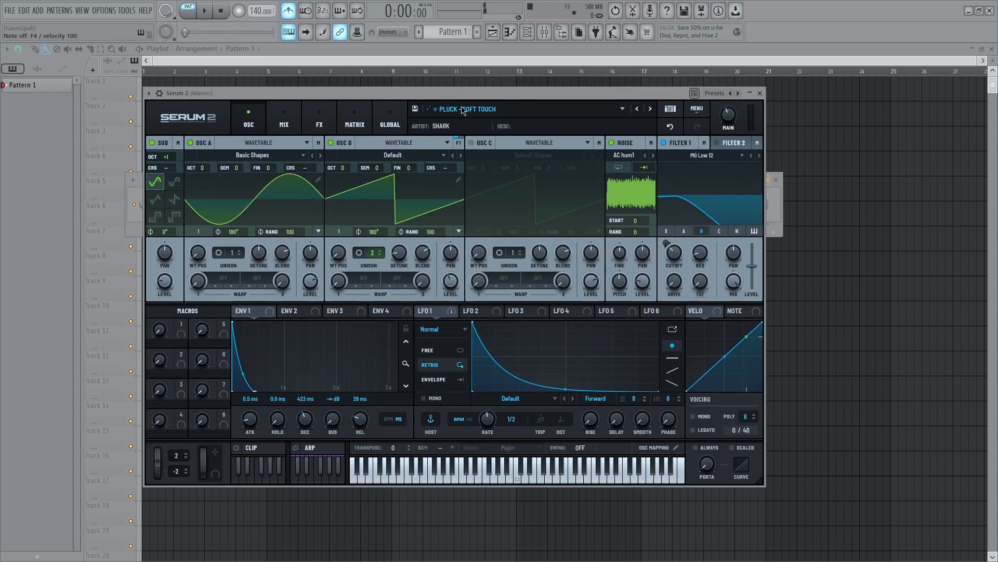
# Write a four-bar melody for the Serum 2 channel in the piano roll and set the project tempo to 148.
pyautogui.rightClick(222, 199)
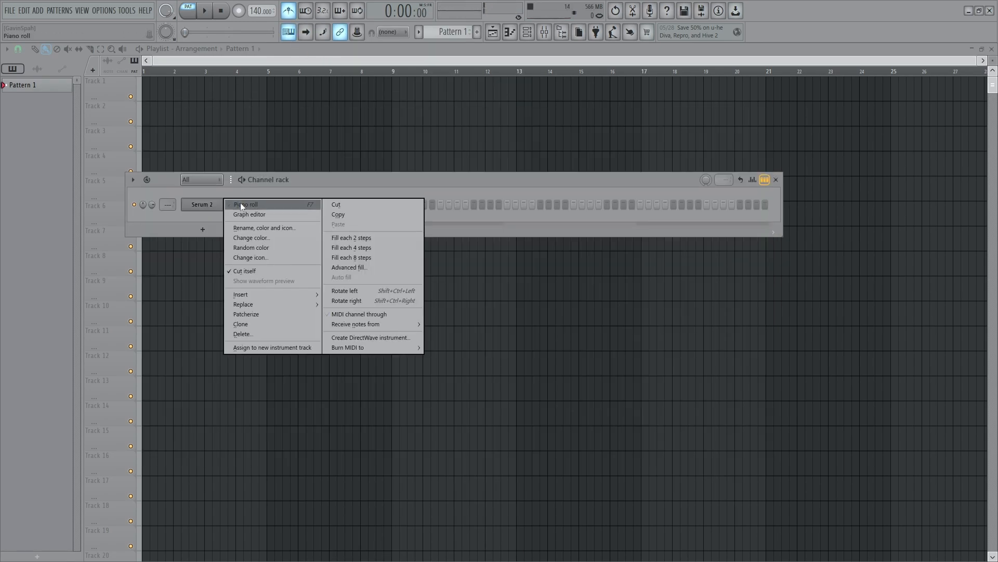
pyautogui.click(240, 204)
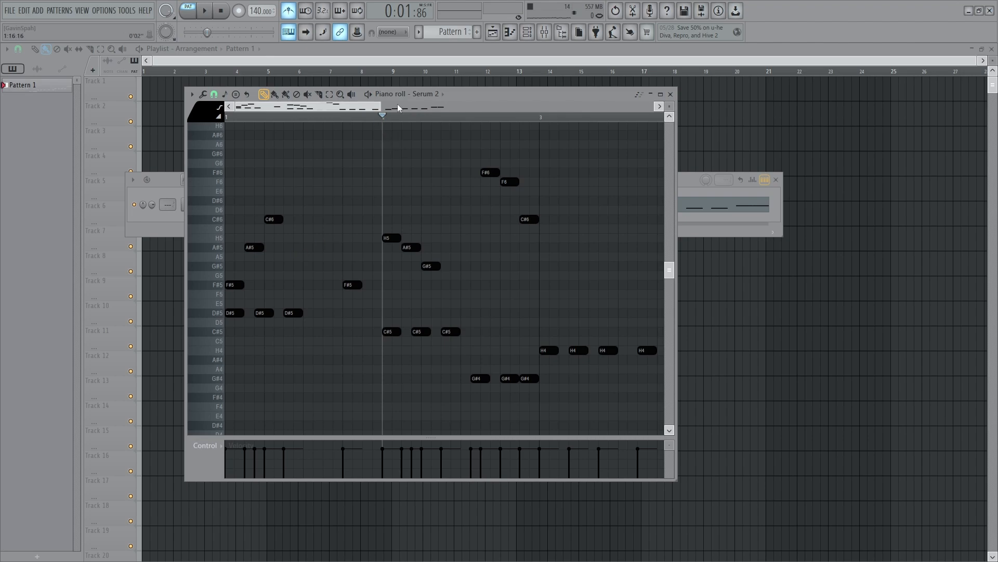
pyautogui.scroll(-3, 361, 316)
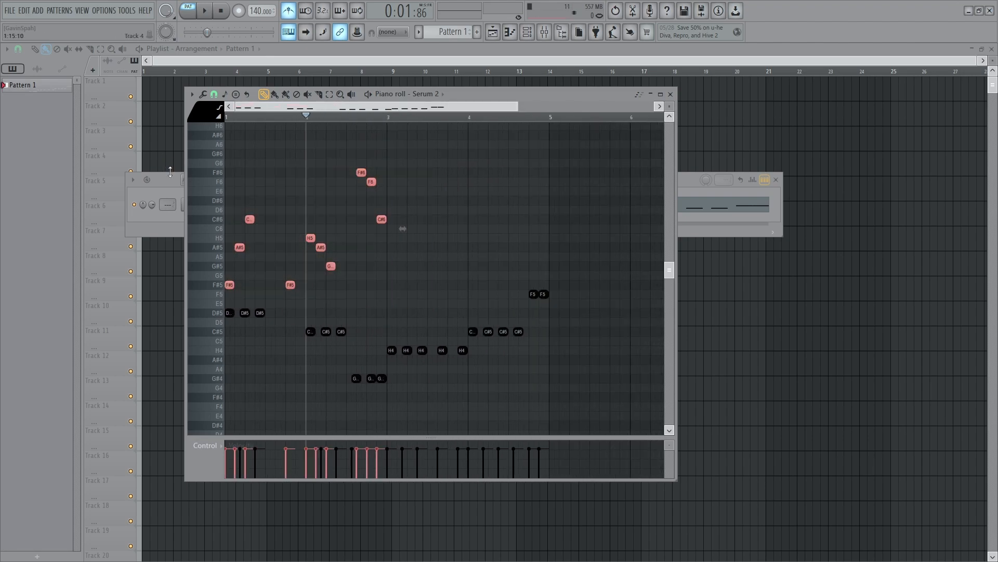
pyautogui.scroll(2, 436, 260)
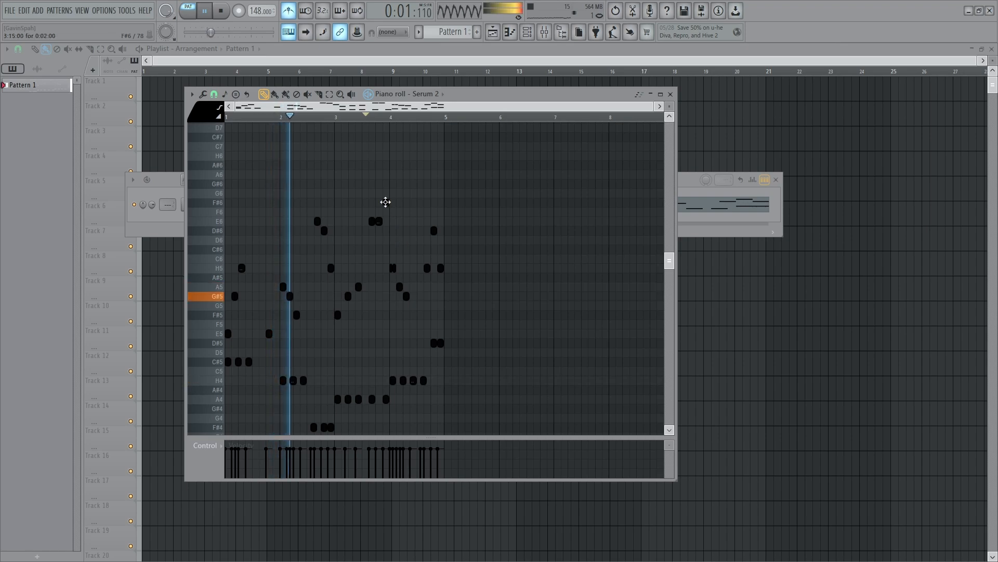
# Play back the four-bar melody, then stop and close the piano roll.
pyautogui.keyDown('ctrl'); pyautogui.click(386, 203); pyautogui.keyUp('ctrl')
pyautogui.hotkey('ctrl', 'Down')
pyautogui.keyDown('ctrl'); pyautogui.click(416, 214); pyautogui.keyUp('ctrl')
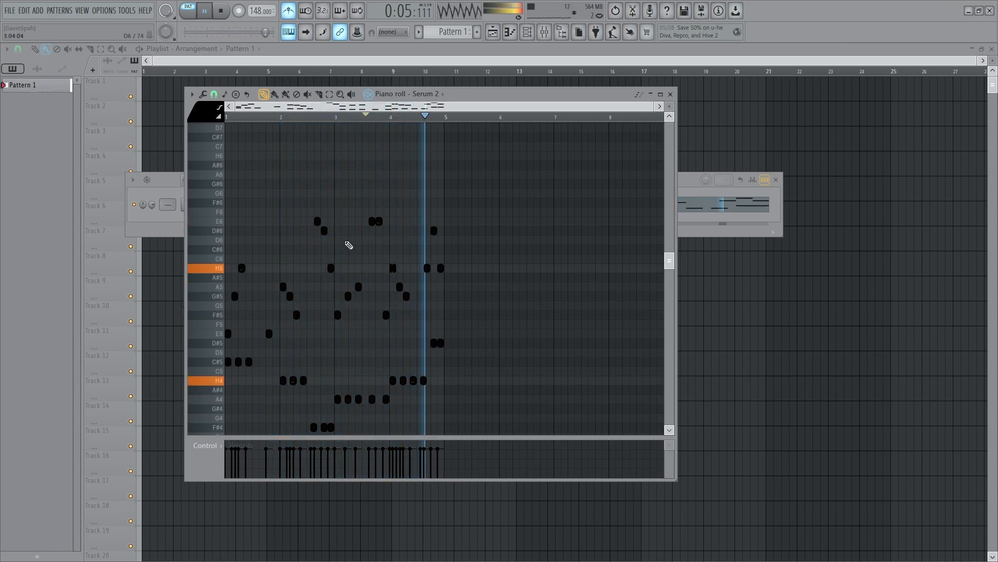
pyautogui.press('F7')
pyautogui.press('space')
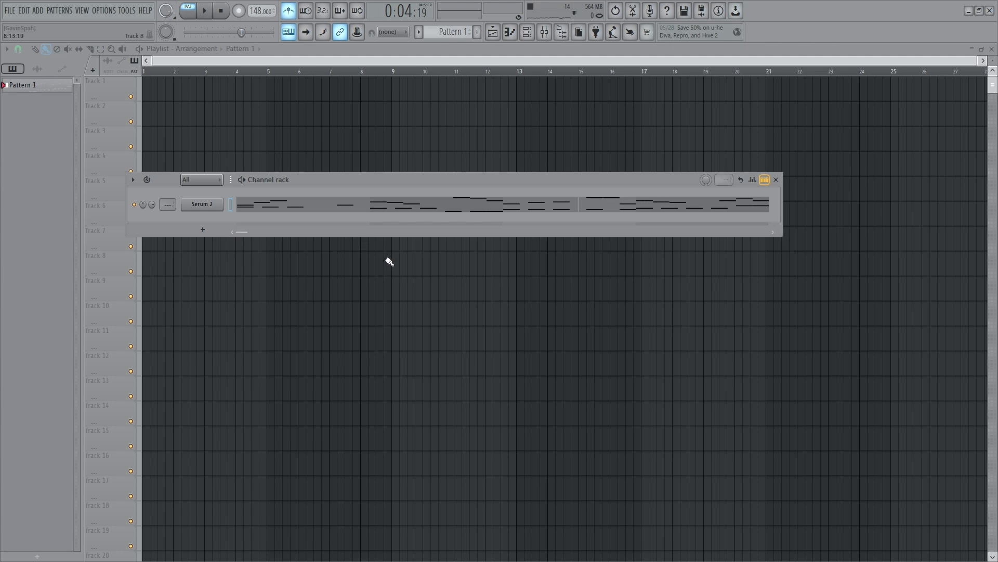
# Reopen the melody in the piano roll and transpose all its notes down one semitone while auditioning it.
pyautogui.click(217, 208)
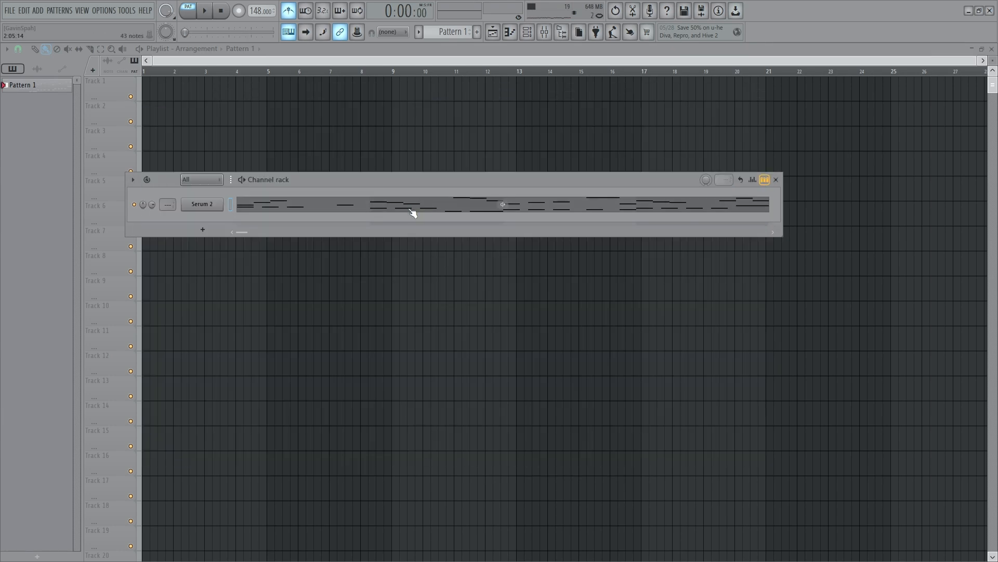
pyautogui.click(399, 208)
pyautogui.press('space')
pyautogui.scroll(3, 575, 285)
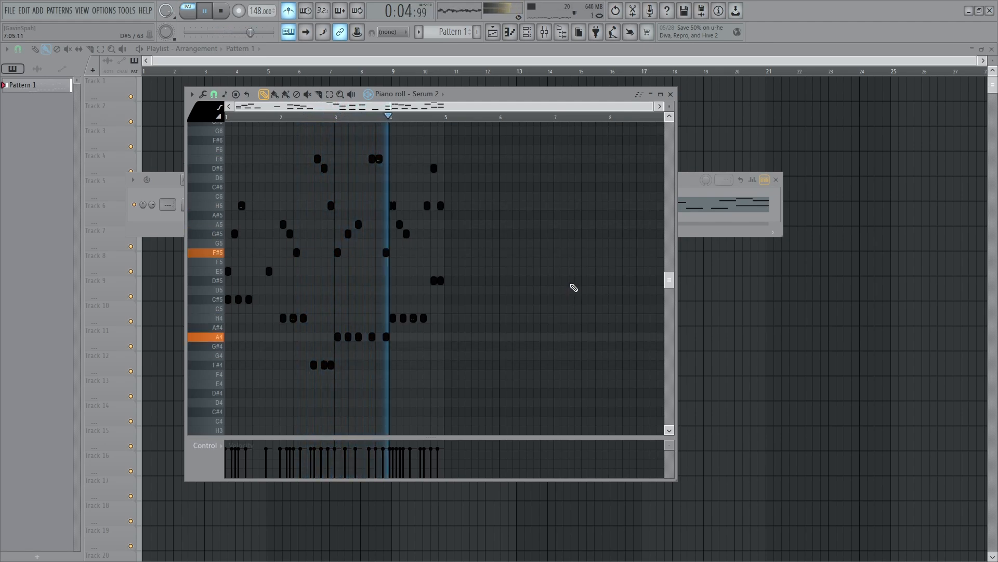
pyautogui.scroll(2, 579, 284)
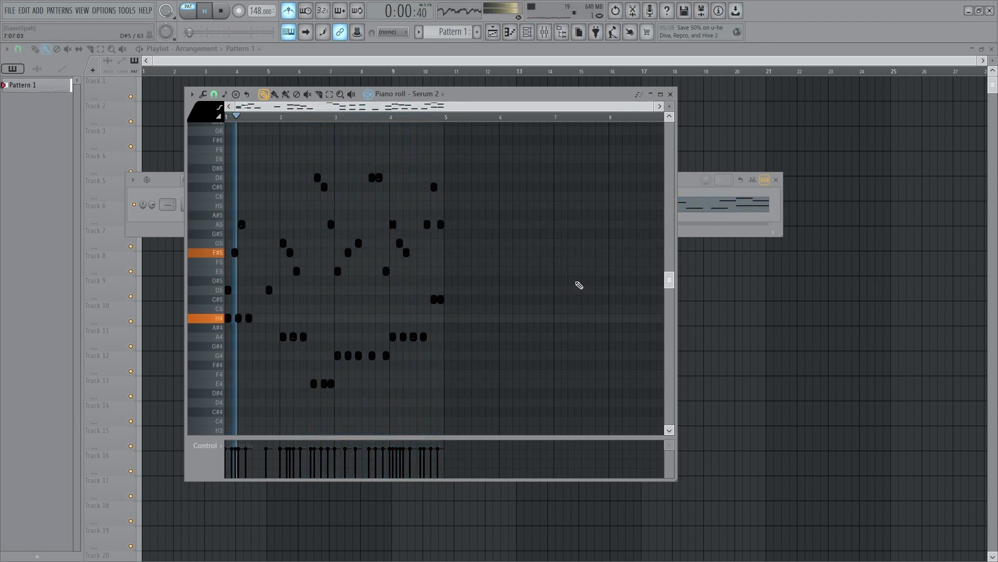
pyautogui.press('space')
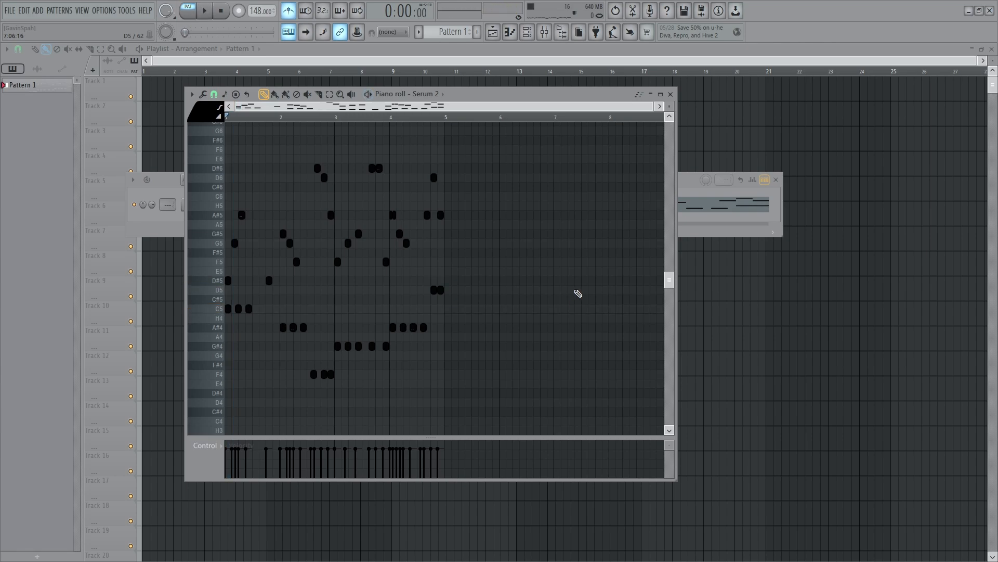
# Place Pattern 1 at the start of Track 1 in the playlist and play it back.
pyautogui.press('F7')
pyautogui.press('F6')
pyautogui.moveTo(46, 84); pyautogui.dragTo(159, 75)
pyautogui.scroll(2, 268, 130)
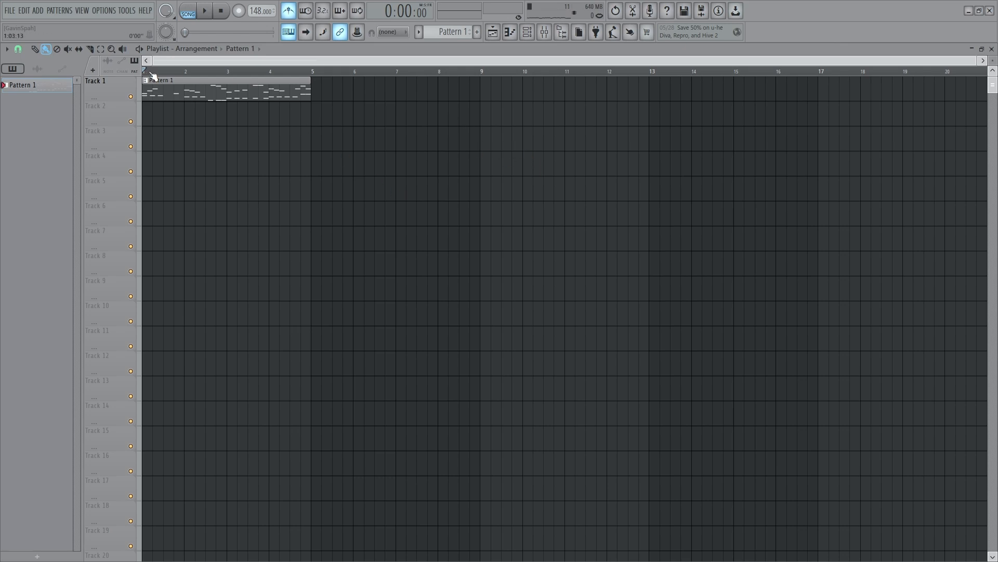
pyautogui.press('space')
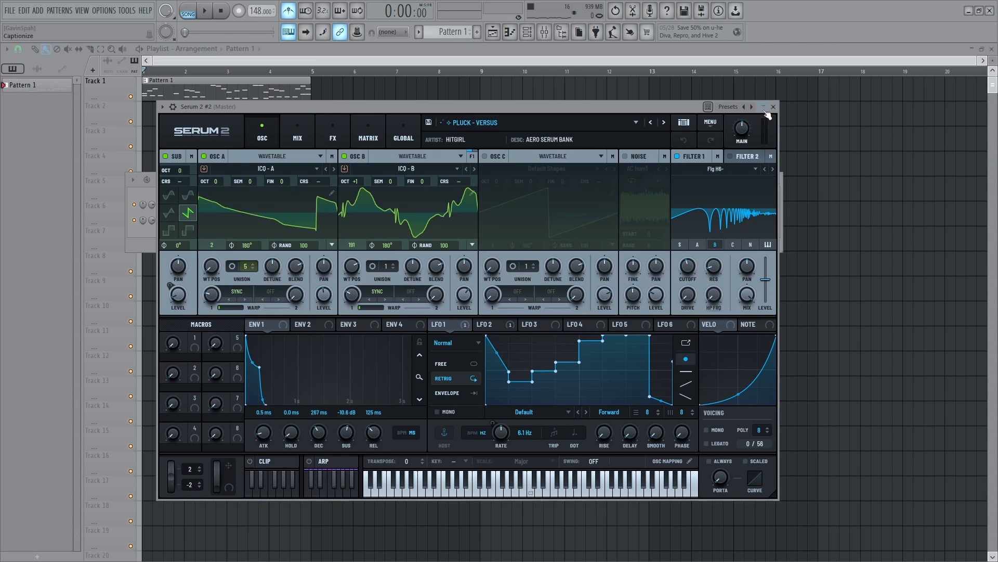
# Write a counter-melody for a second Serum 2 using PLUCK - VERSUS, moving the G#5 and following G5 notes in bar 4 slightly earlier.
pyautogui.click(517, 121)
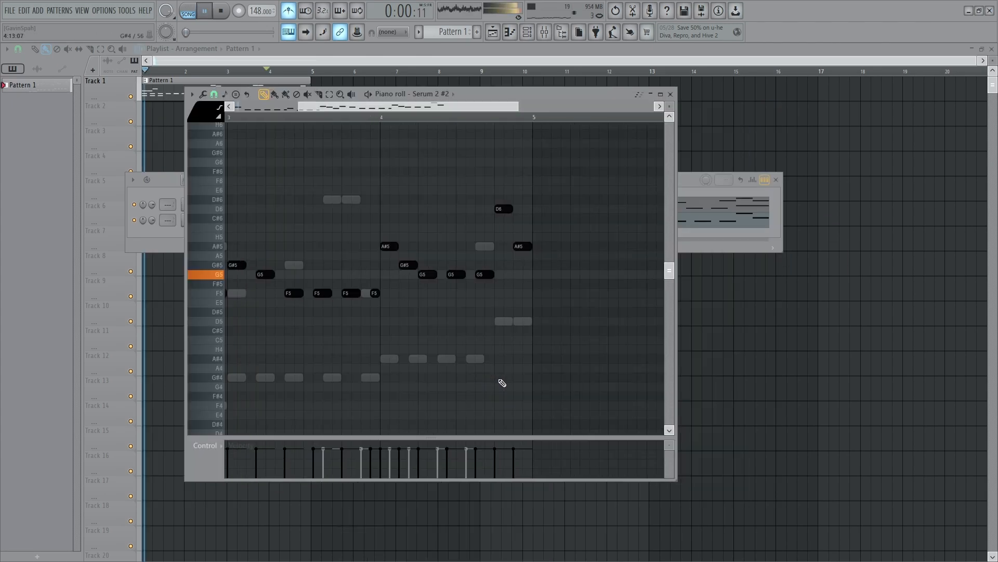
pyautogui.scroll(-4, 504, 382)
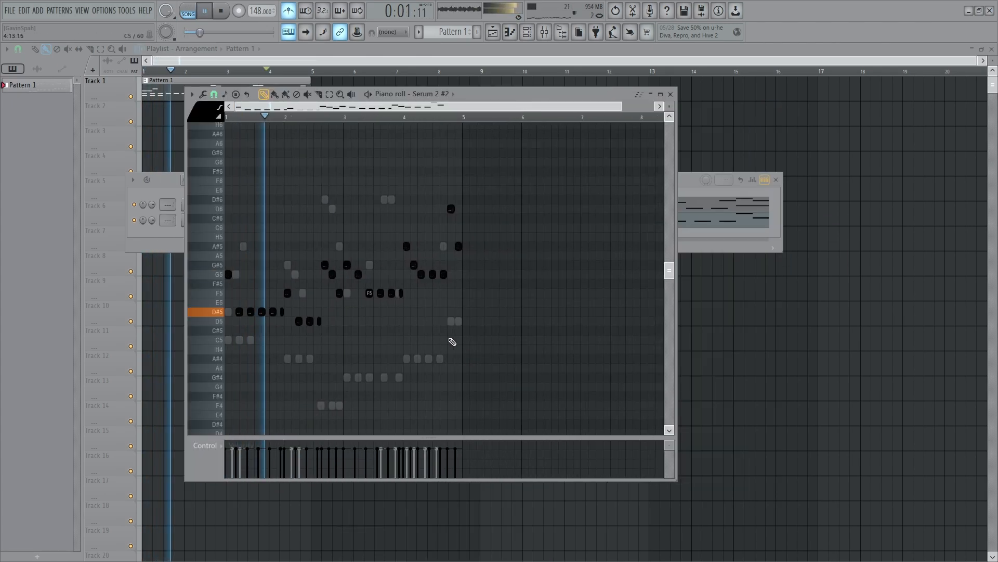
pyautogui.scroll(5, 458, 335)
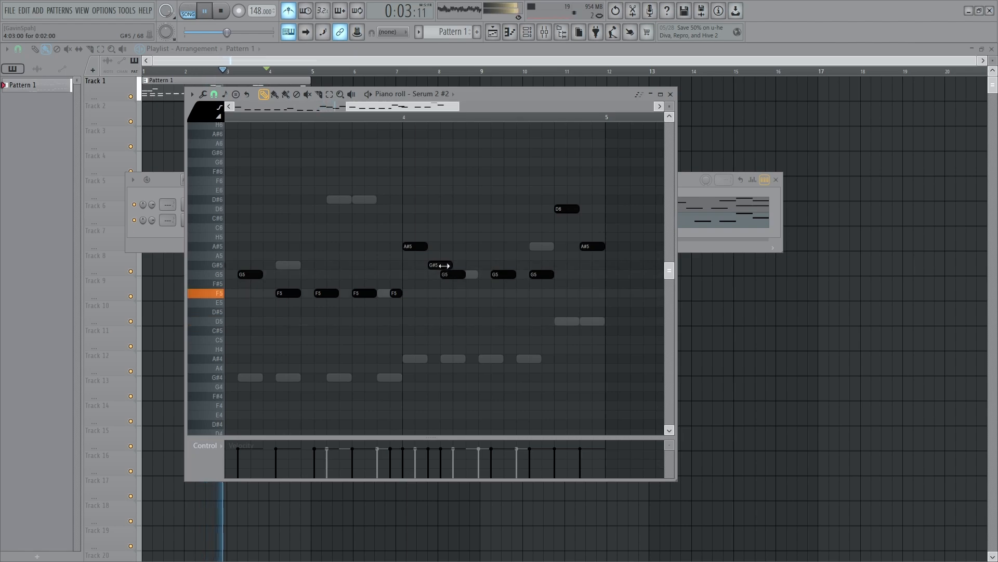
pyautogui.moveTo(450, 266); pyautogui.dragTo(438, 265)
pyautogui.moveTo(504, 274); pyautogui.dragTo(491, 274)
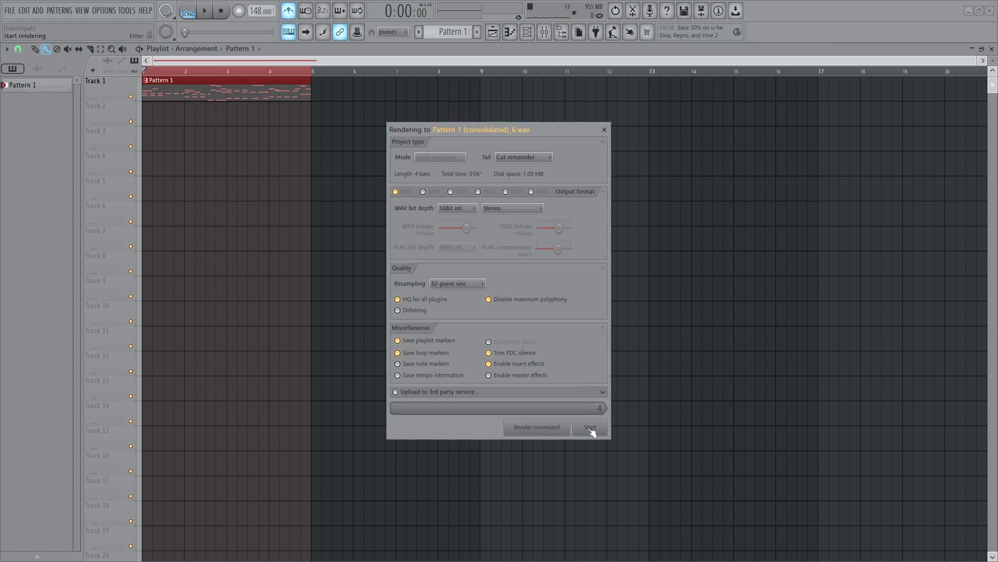
# Render Pattern 1 to a consolidated WAV clip on Track 1 and delete the extra empty track below it.
pyautogui.click(598, 430)
pyautogui.rightClick(272, 117)
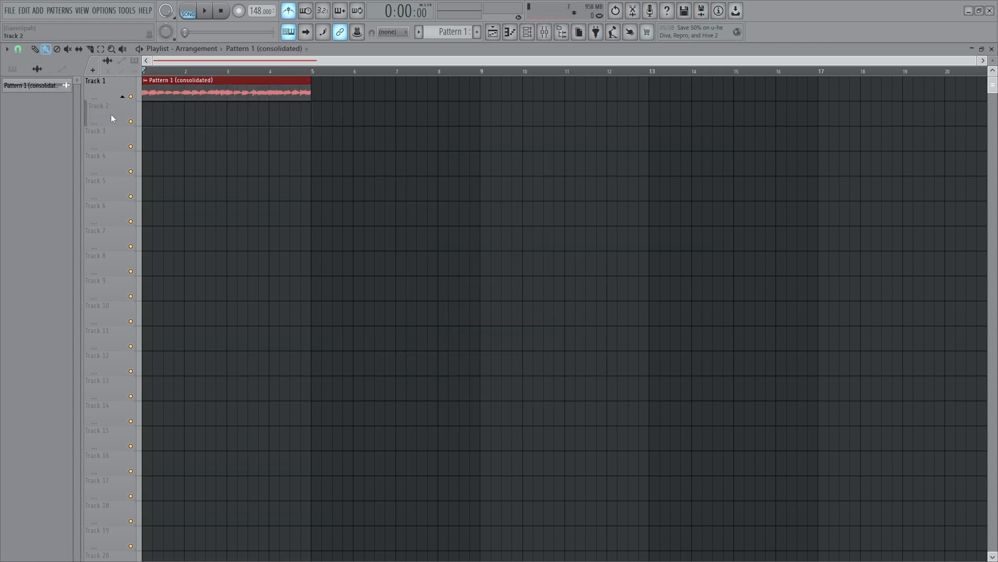
pyautogui.rightClick(117, 113)
pyautogui.press('d')
pyautogui.press('Return')
pyautogui.press('space')
pyautogui.press('space')
# Reverse the consolidated audio clip and close its sample settings.
pyautogui.doubleClick(223, 94)
pyautogui.click(174, 230)
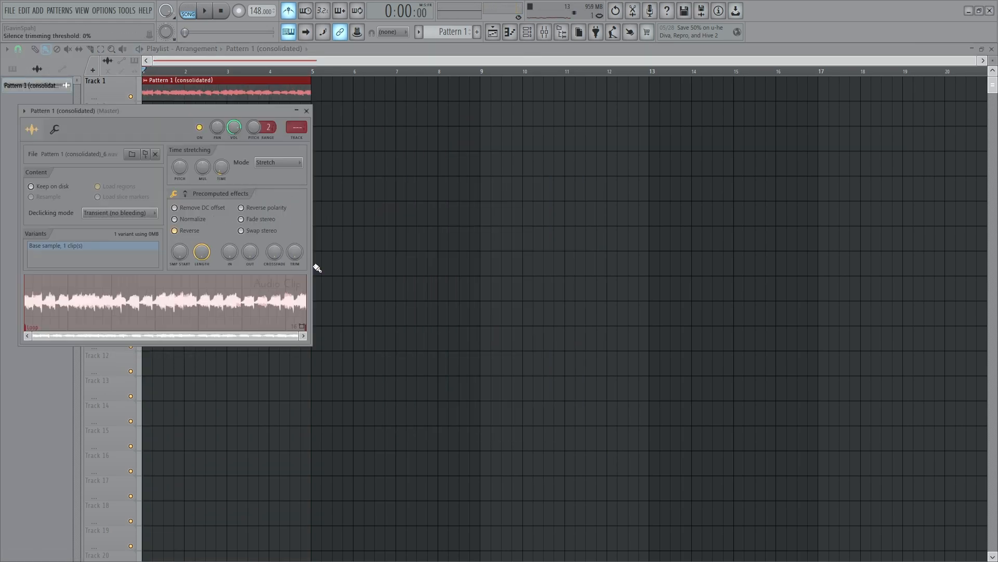
pyautogui.press('space')
pyautogui.click(308, 112)
# Audition the reversed clip in the playlist from different playback positions.
pyautogui.press('pageup')
pyautogui.press('pageup')
pyautogui.press('pagedown')
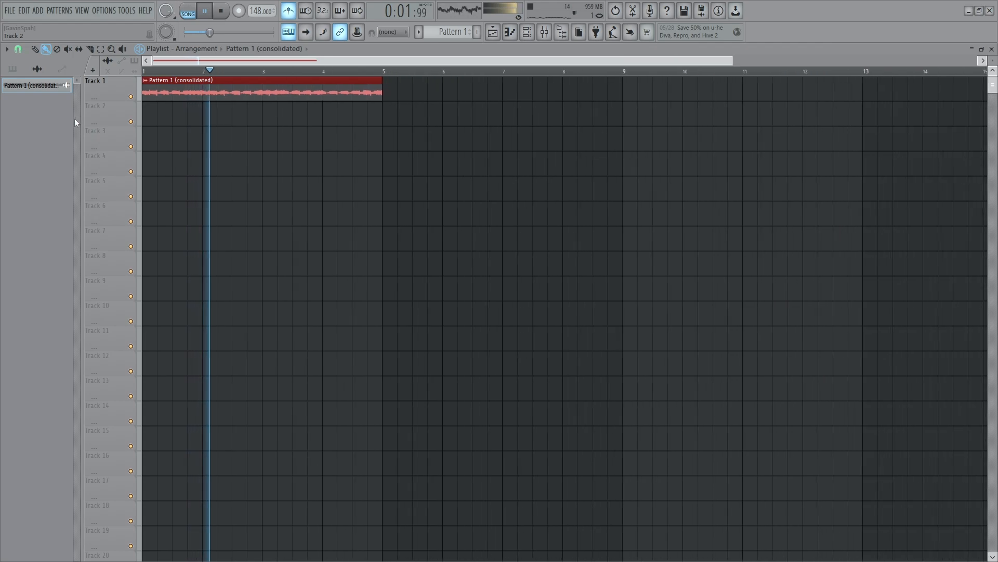
pyautogui.press('pageup')
pyautogui.press('space')
pyautogui.press('space')
pyautogui.click(209, 71)
pyautogui.press('space')
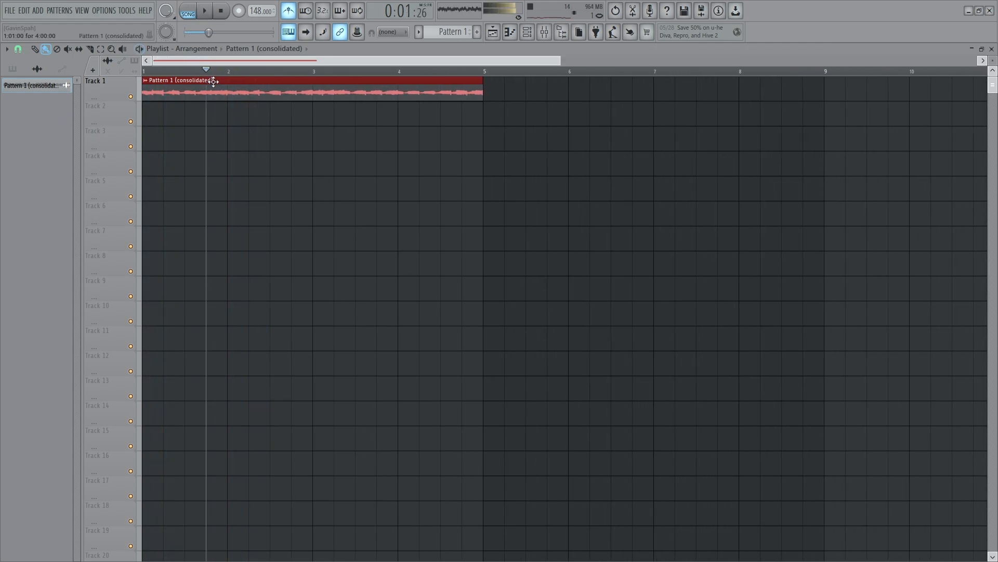
pyautogui.press('space')
pyautogui.press('space')
pyautogui.press('space')
pyautogui.press('space')
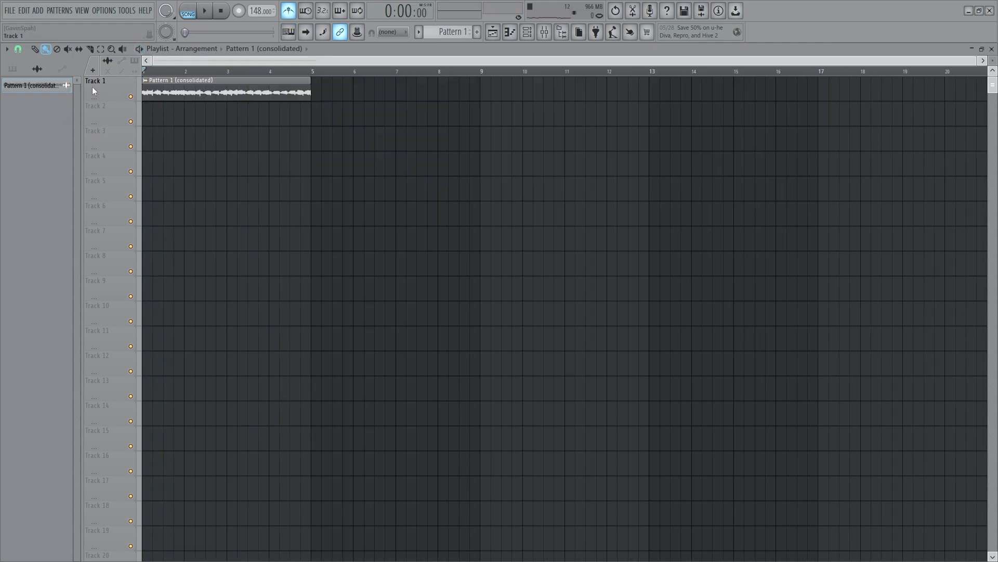
# Slice the reversed clip at each bar line and at the second beat of bars 1 and 3, and audition the result.
pyautogui.press('pageup')
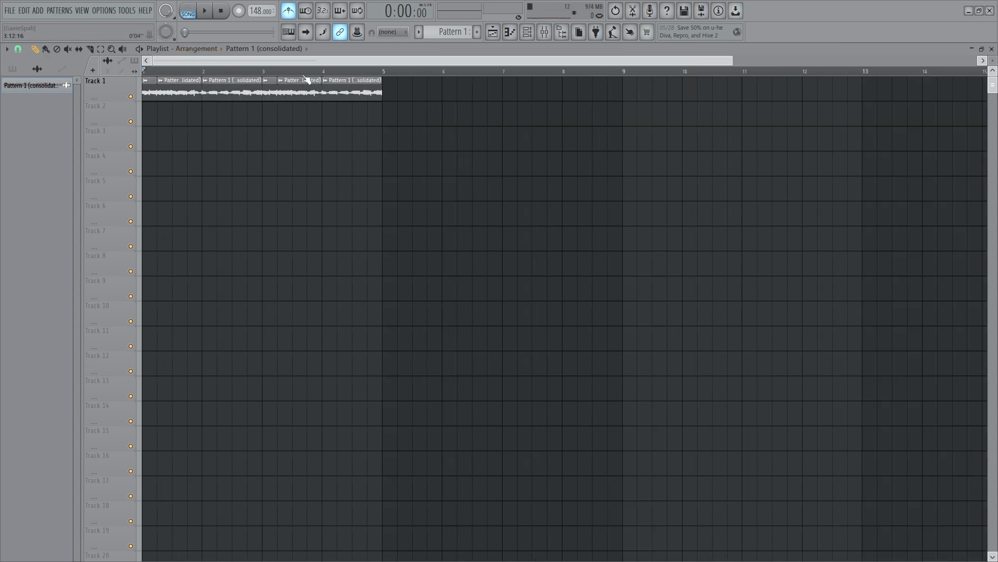
pyautogui.hscroll(1, 266, 77)
pyautogui.hscroll(-1, 218, 74)
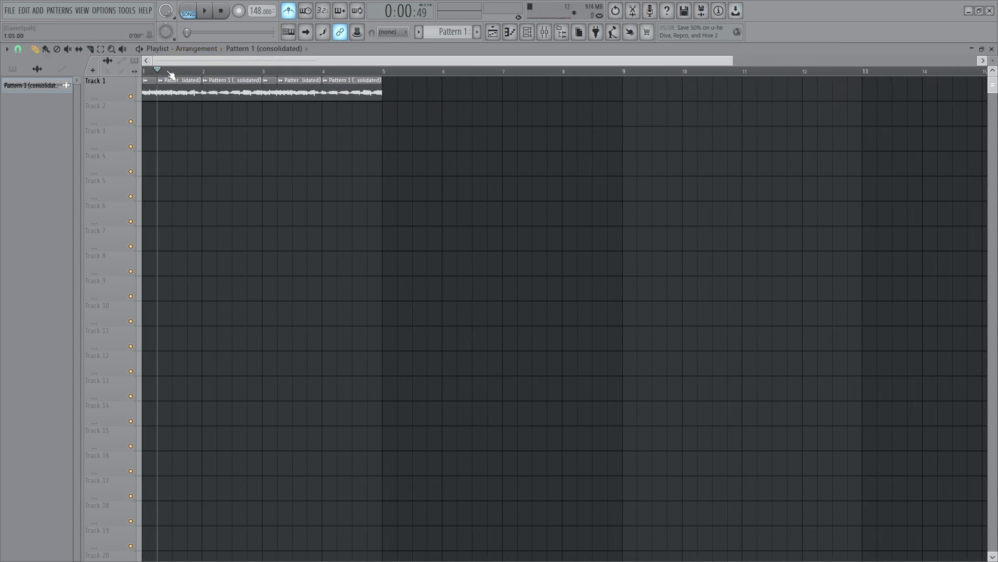
pyautogui.press('space')
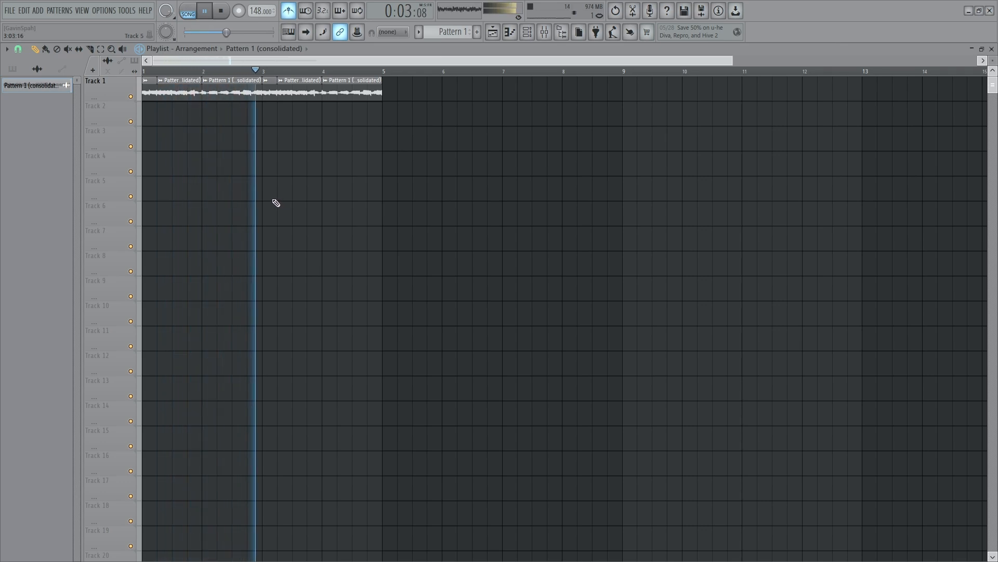
pyautogui.press('space')
# Consolidate all the slices on Track 1 into a single audio clip.
pyautogui.hotkey('ctrl', 'a')
pyautogui.hotkey('ctrl', 'alt', 'c')
pyautogui.click(592, 428)
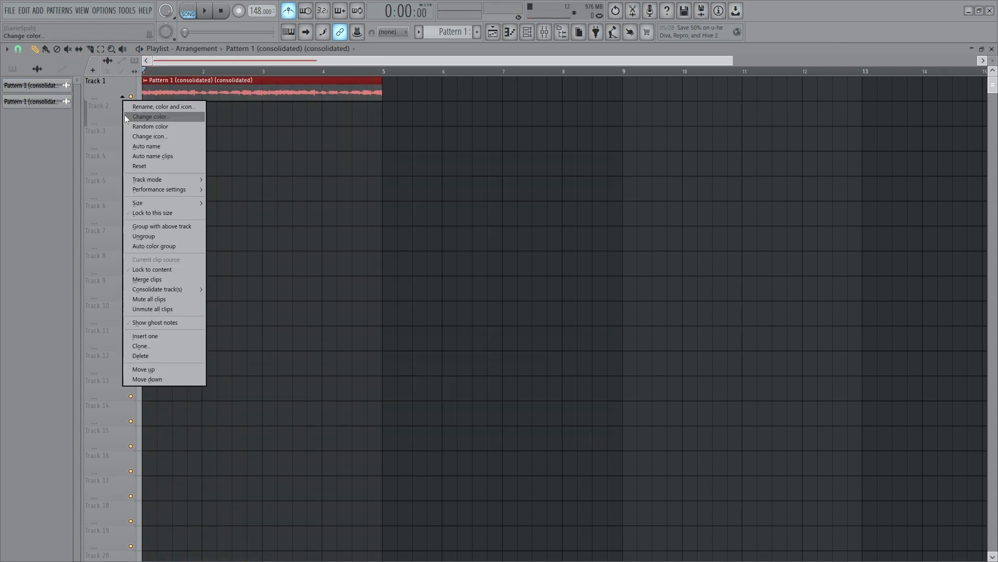
# Set the project tempo to 137 and the new clip's time-stretching mode to Stretch Pro.
pyautogui.doubleClick(248, 94)
pyautogui.click(305, 189)
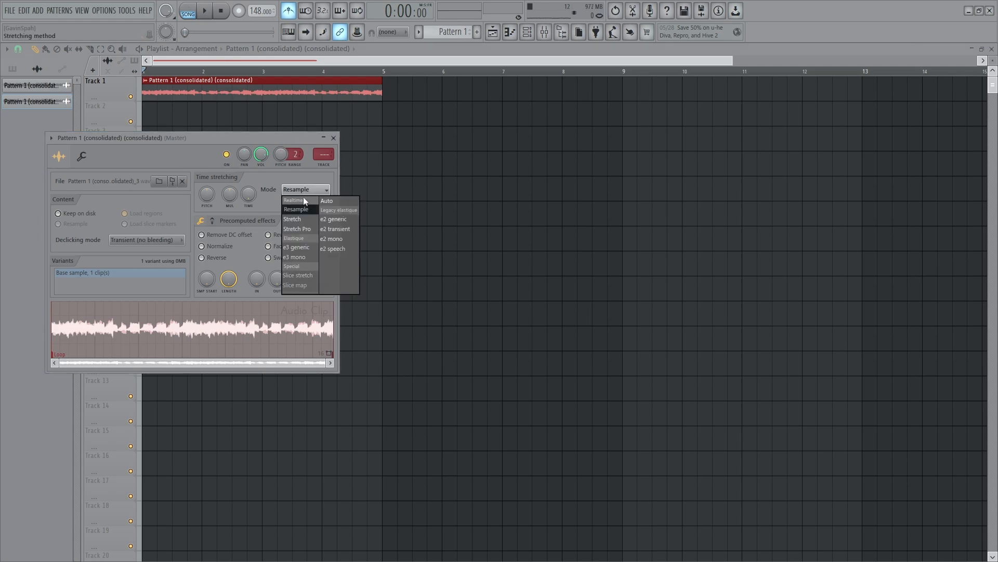
pyautogui.click(295, 219)
pyautogui.click(310, 192)
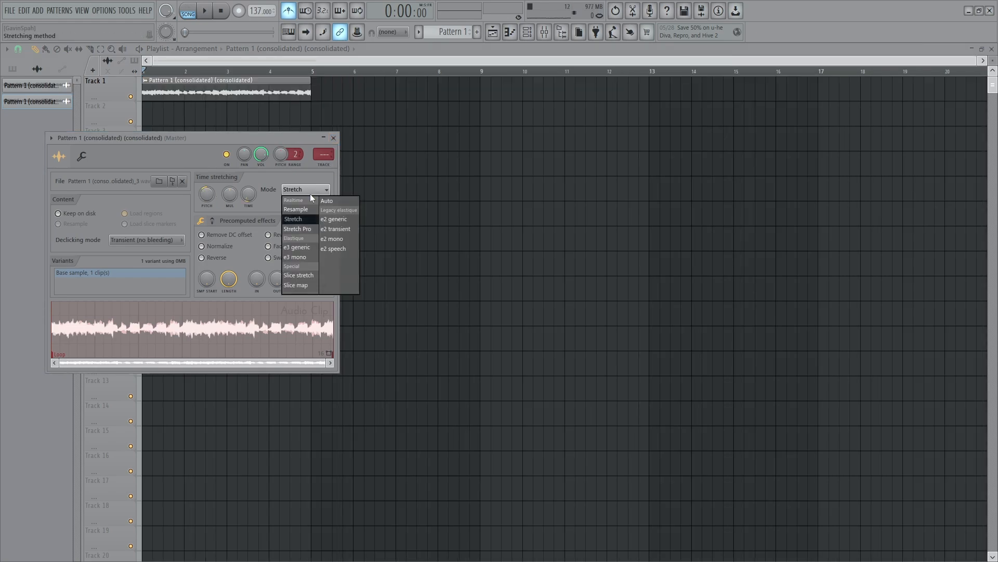
pyautogui.click(294, 229)
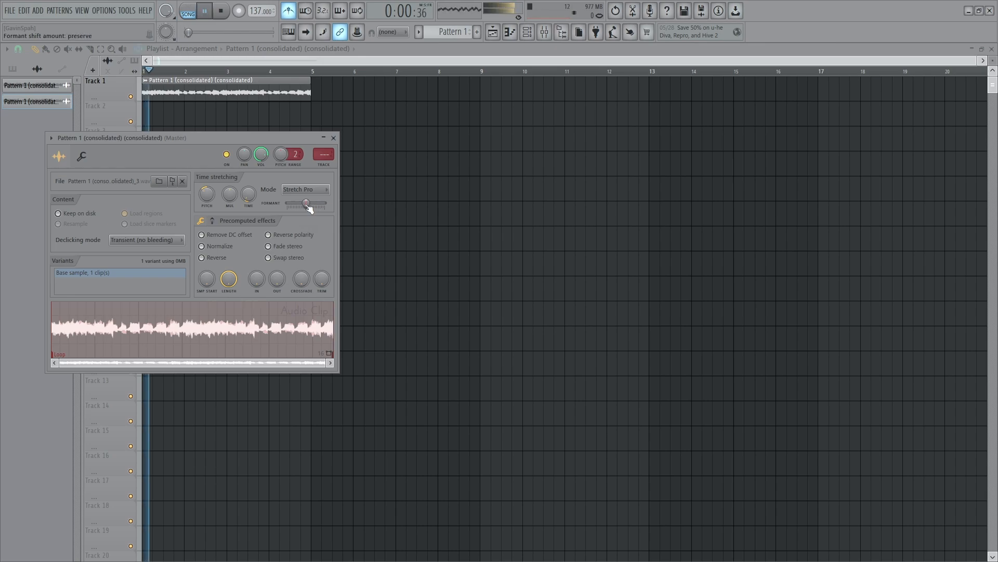
# Audition a formant shift of +1200 cents on the clip and lower the clip's volume.
pyautogui.moveTo(306, 205); pyautogui.dragTo(326, 204)
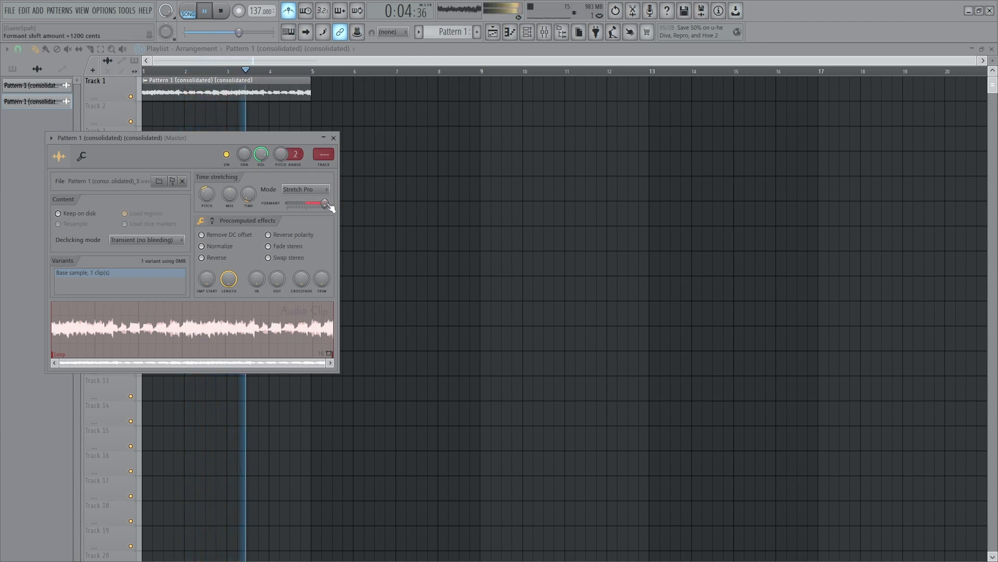
pyautogui.rightClick(328, 205)
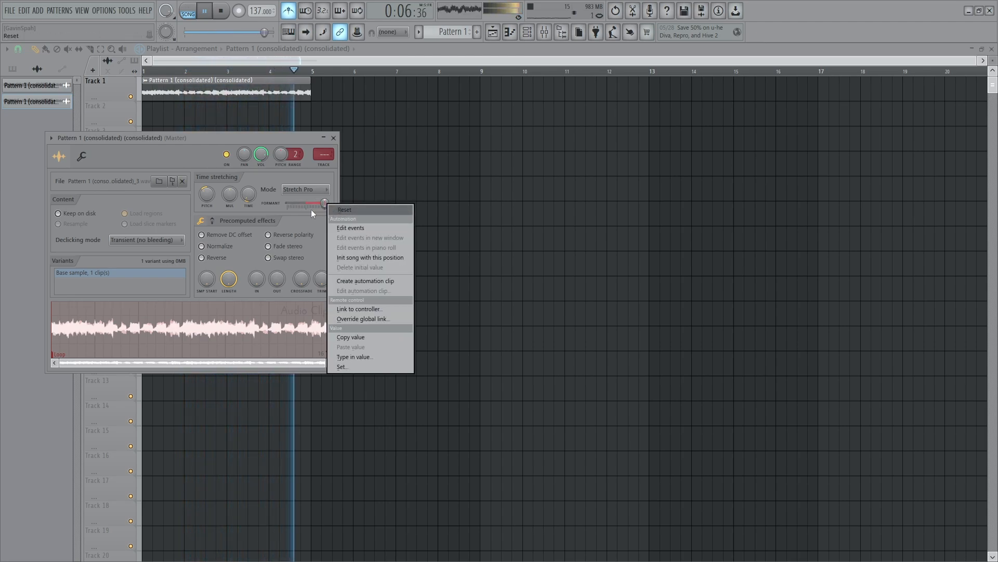
pyautogui.click(311, 209)
pyautogui.moveTo(260, 155); pyautogui.dragTo(260, 179)
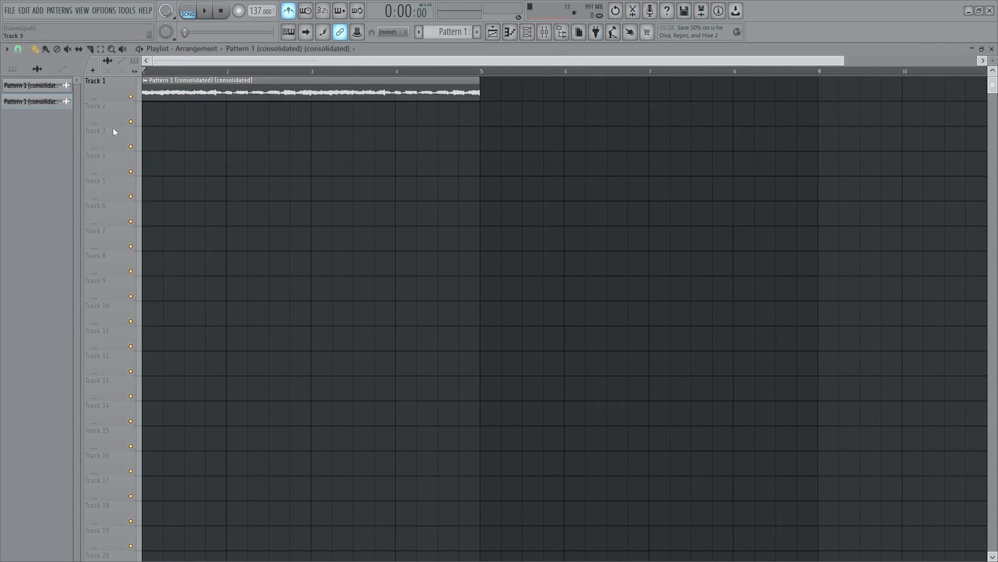
pyautogui.scroll(-2, 172, 151)
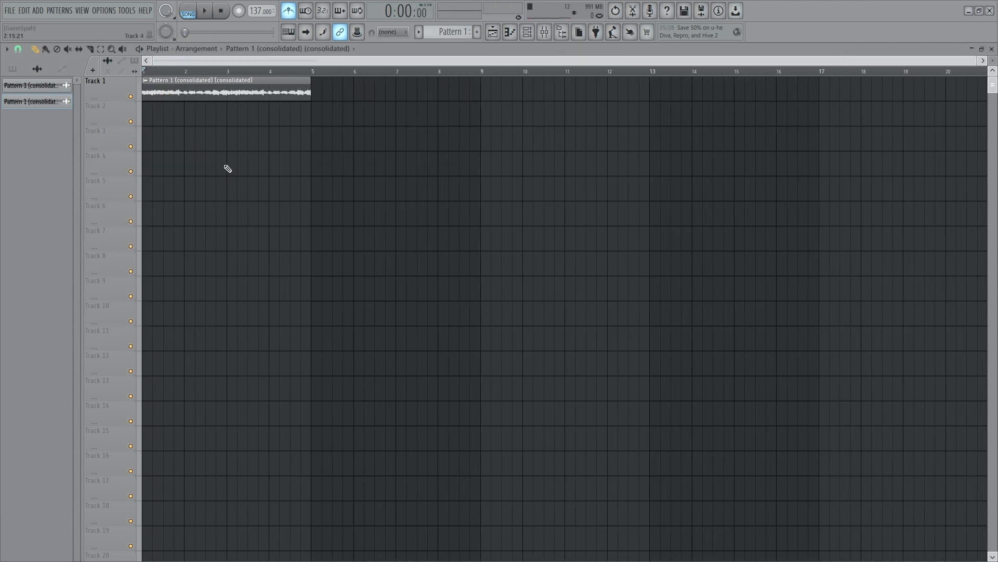
# Reverse the consolidated clip on Track 1 through its channel settings and audition it.
pyautogui.doubleClick(273, 82)
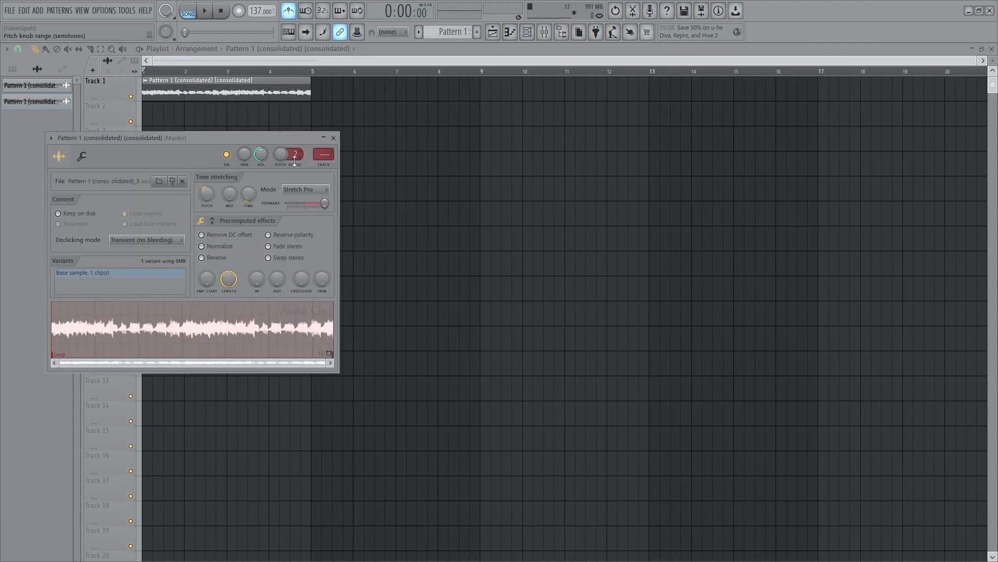
pyautogui.click(224, 258)
pyautogui.click(335, 139)
pyautogui.press('space')
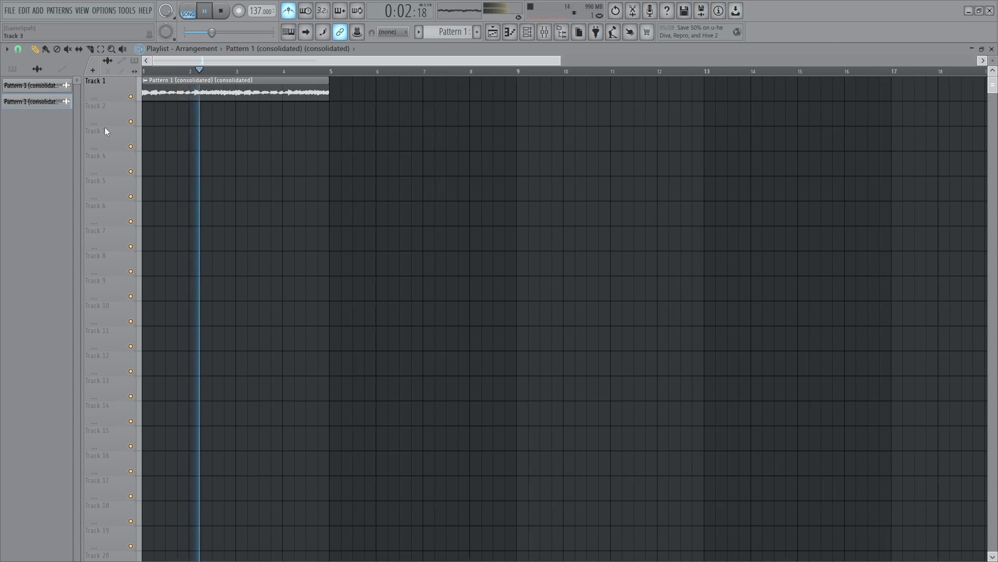
pyautogui.press('space')
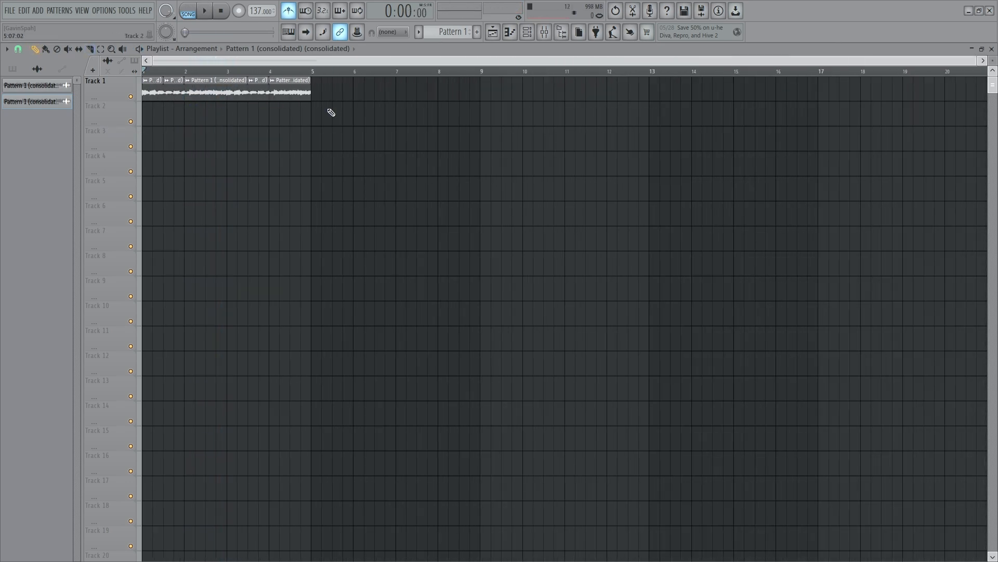
# Inspect the clip properties of the slices in the second halves of bars 3 and 1, and audition the sliced loop.
pyautogui.doubleClick(260, 91)
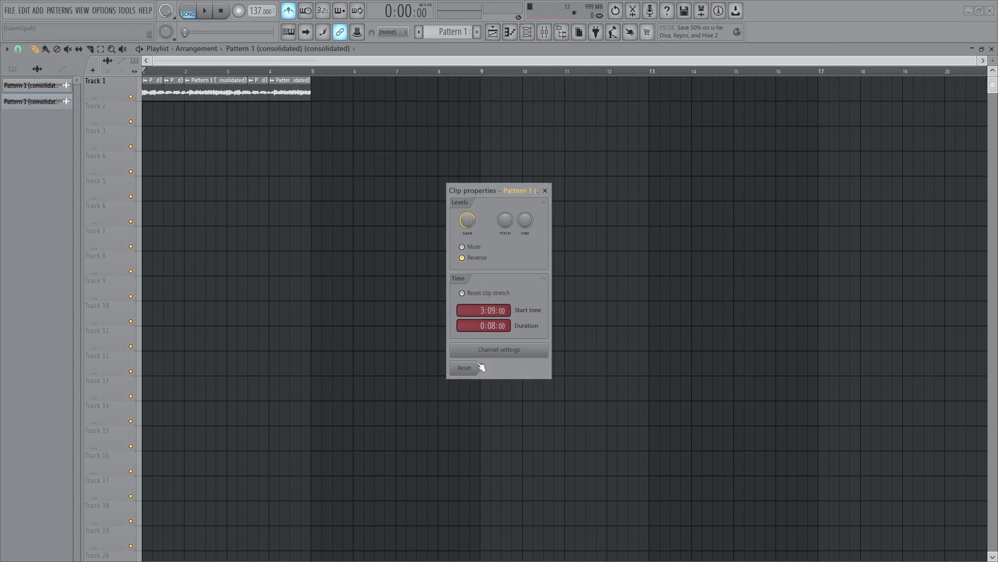
pyautogui.click(545, 191)
pyautogui.doubleClick(177, 88)
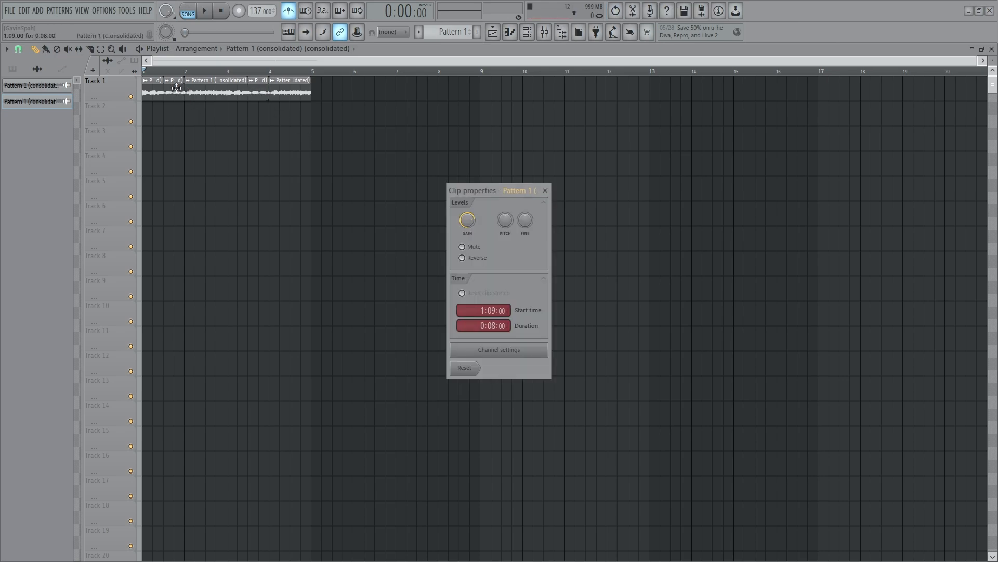
pyautogui.click(546, 191)
pyautogui.press('space')
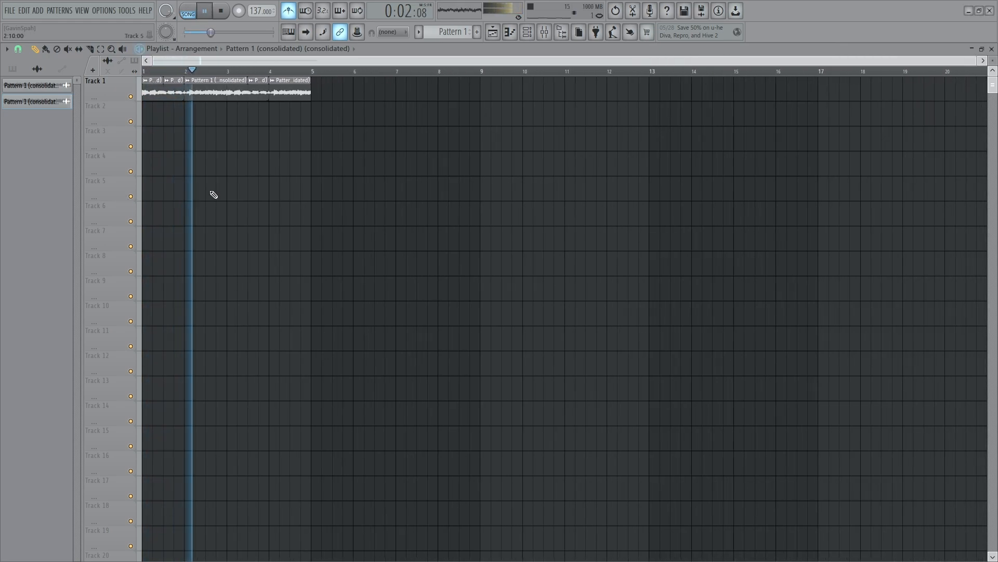
# Consolidate all the slices on Track 1 into a single four-bar audio clip.
pyautogui.moveTo(328, 98); pyautogui.dragTo(109, 74)
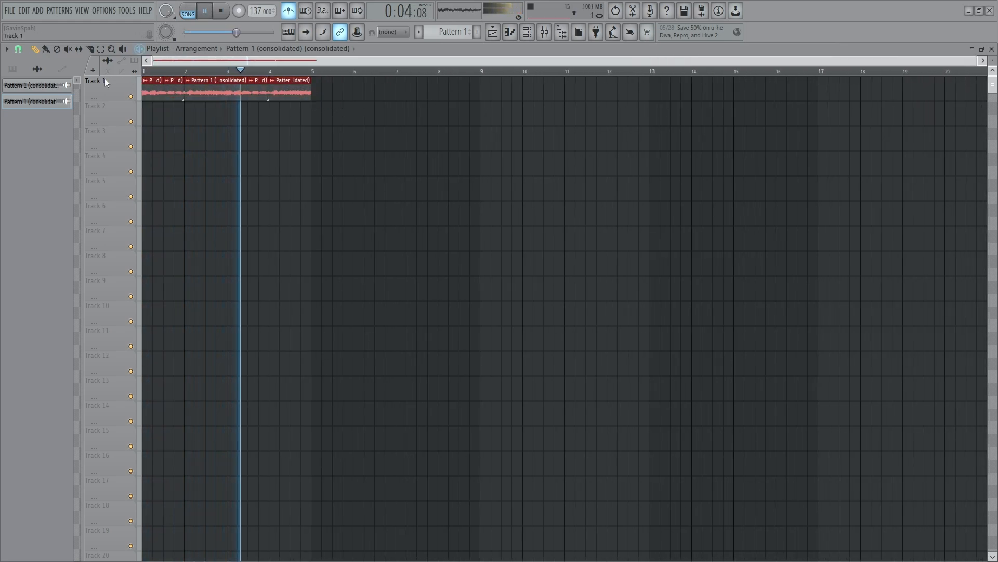
pyautogui.hotkey('ctrl', 'alt', 'c')
pyautogui.click(588, 427)
pyautogui.rightClick(121, 112)
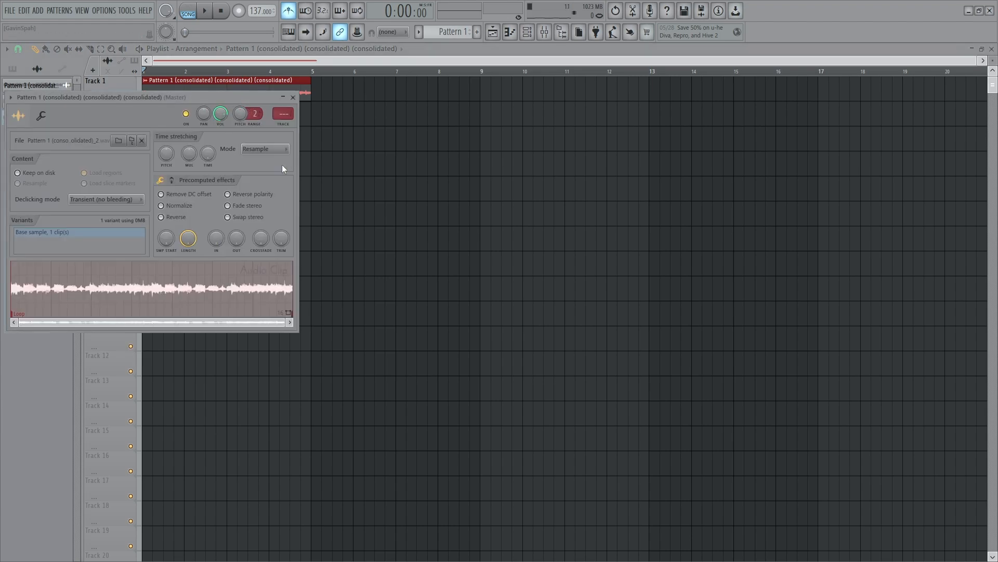
# Set the new clip's time-stretching mode to Stretch and audition it.
pyautogui.click(273, 150)
pyautogui.click(266, 179)
pyautogui.click(292, 97)
pyautogui.press('space')
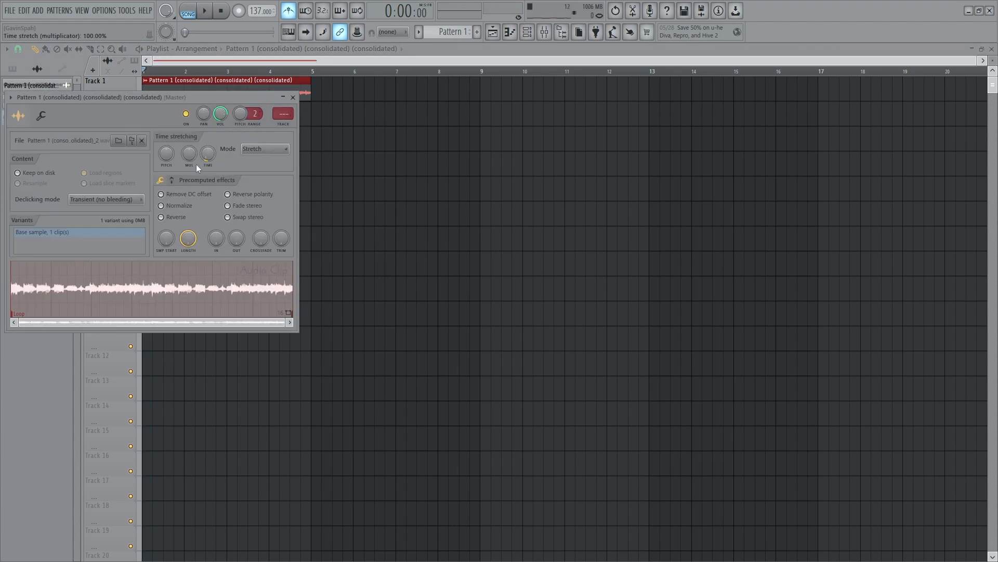
pyautogui.click(292, 97)
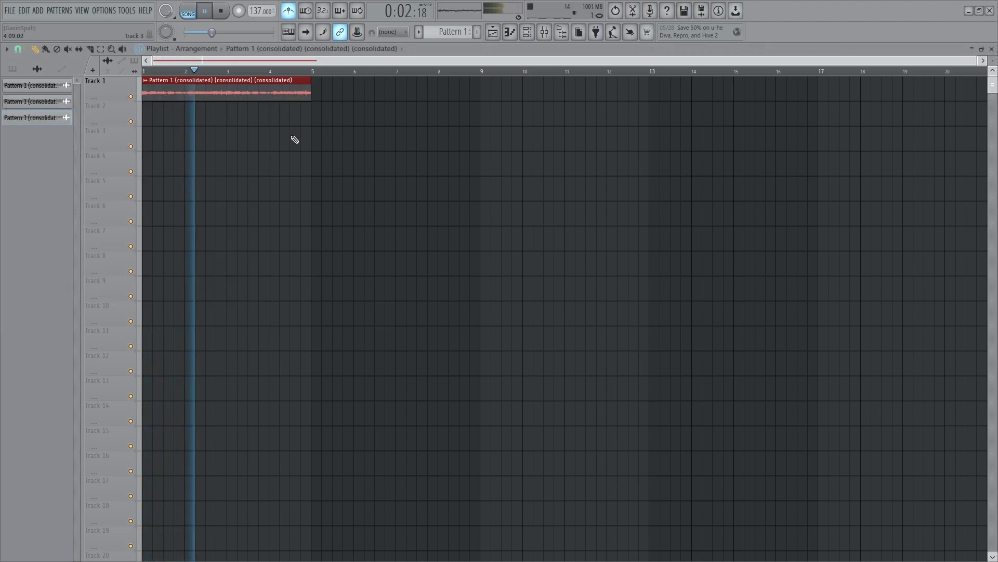
pyautogui.press('space')
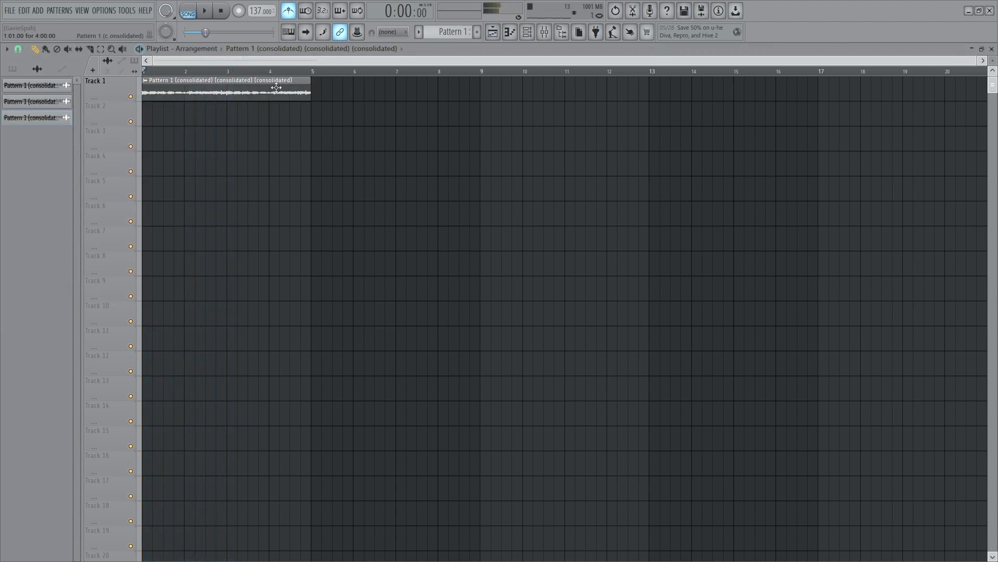
# Place faded half-bar copies of the clip on Track 2 over the second halves of bars 2 and 4.
pyautogui.keyDown('shift'); pyautogui.moveTo(250, 93); pyautogui.dragTo(414, 88); pyautogui.keyUp('shift')
pyautogui.keyDown('ctrl'); pyautogui.click(410, 79); pyautogui.keyUp('ctrl')
pyautogui.hotkey('shift', 'Down')
pyautogui.moveTo(385, 119); pyautogui.dragTo(216, 119)
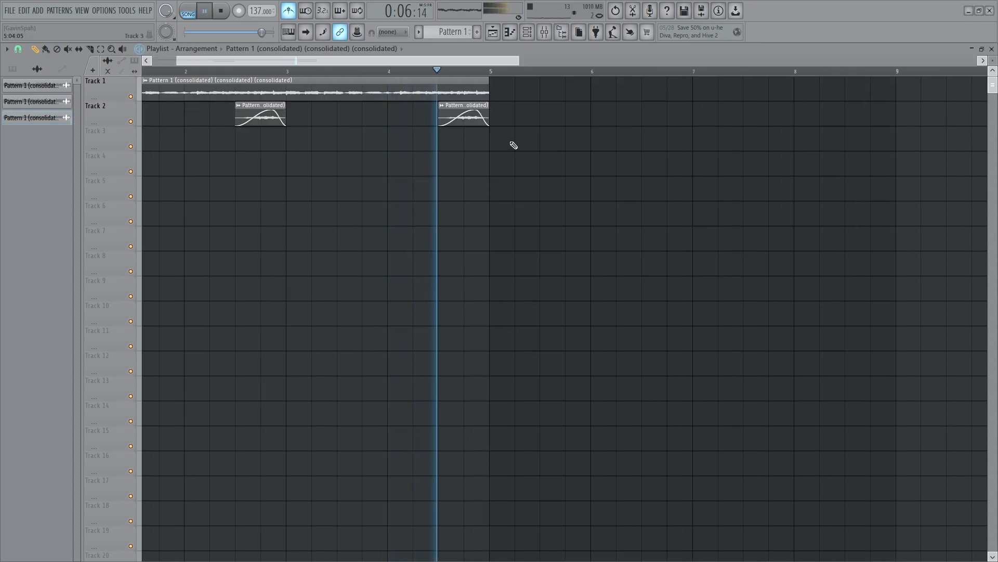
# Lower the gain of both Track 2 slices together and audition the layered loop.
pyautogui.keyDown('ctrl'); pyautogui.moveTo(510, 143); pyautogui.dragTo(264, 118); pyautogui.keyUp('ctrl')
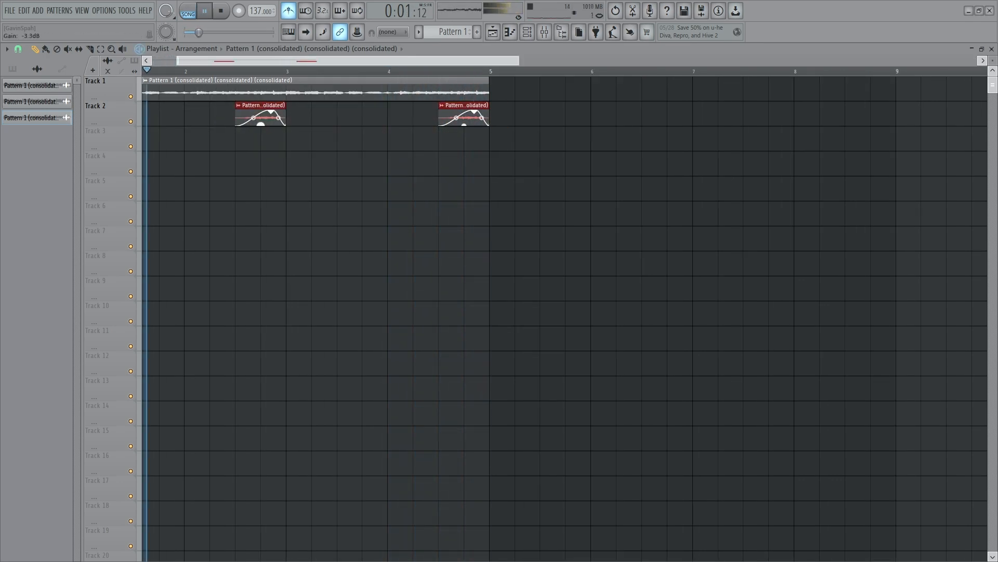
pyautogui.keyDown('ctrl'); pyautogui.click(296, 157); pyautogui.keyUp('ctrl')
pyautogui.scroll(-3, 321, 298)
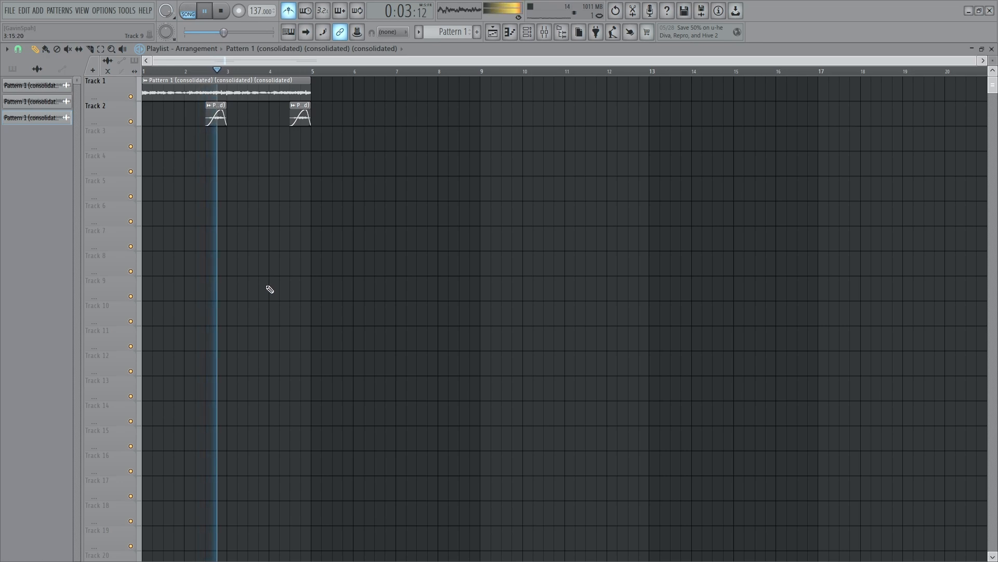
pyautogui.press('space')
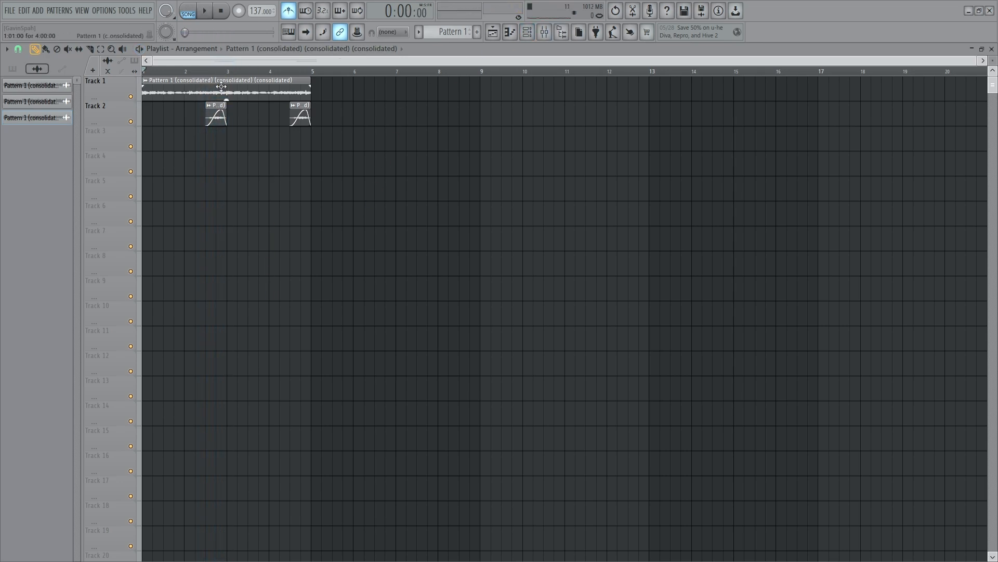
# Consolidate all clips on Tracks 1 and 2 into one four-bar WAV clip with the remainder cut.
pyautogui.hotkey('ctrl', 'a')
pyautogui.hotkey('ctrl', 'alt', 'c')
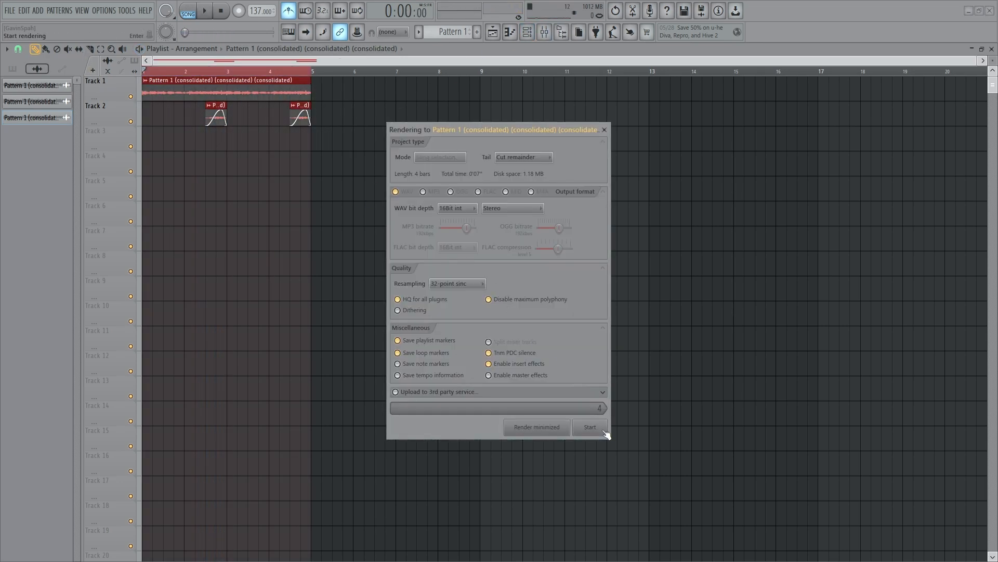
pyautogui.click(603, 431)
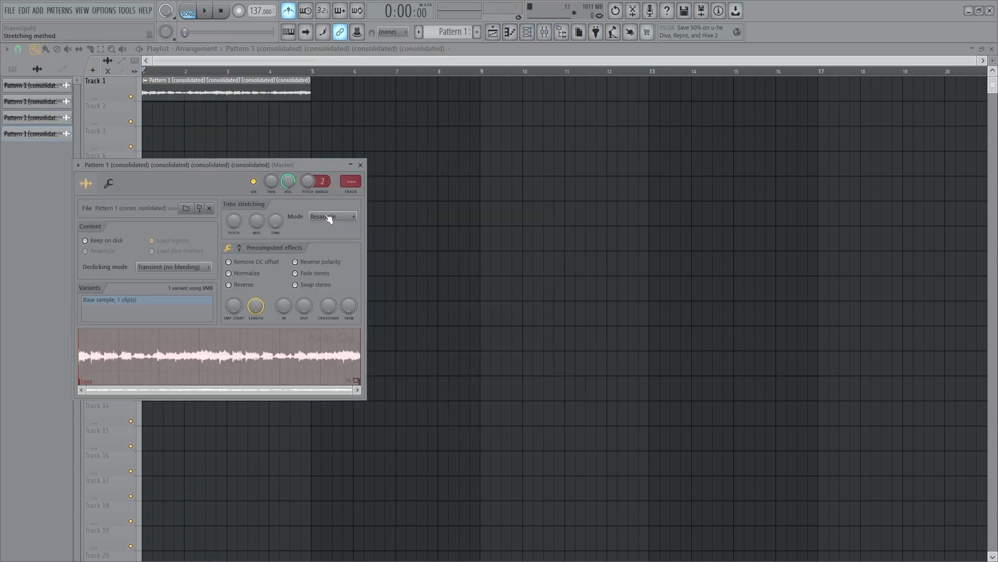
pyautogui.click(361, 165)
# Load ShaperBox 3 into the first effect slot of mixer Insert 2.
pyautogui.press('F9')
pyautogui.click(692, 224)
pyautogui.moveTo(697, 235)
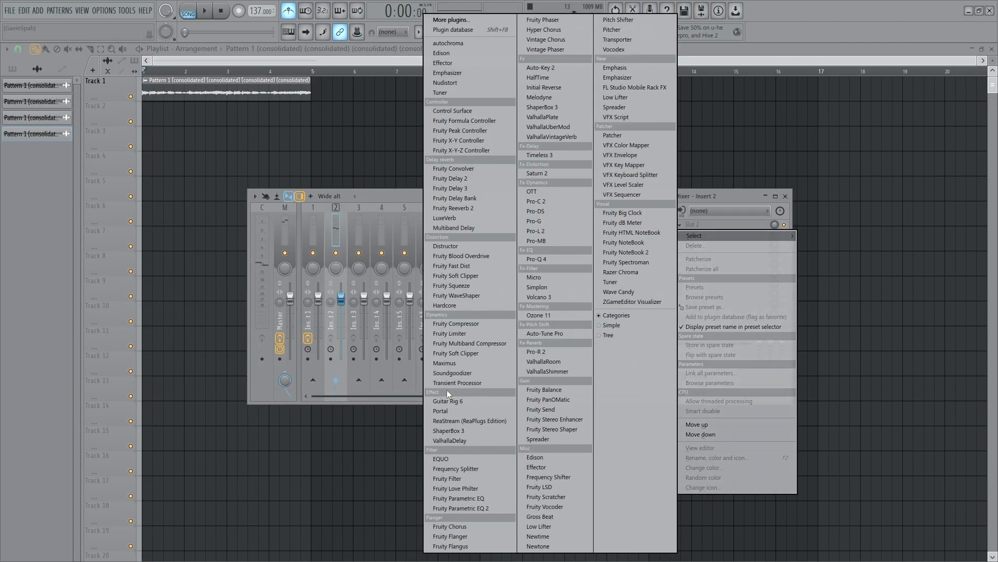
pyautogui.click(461, 431)
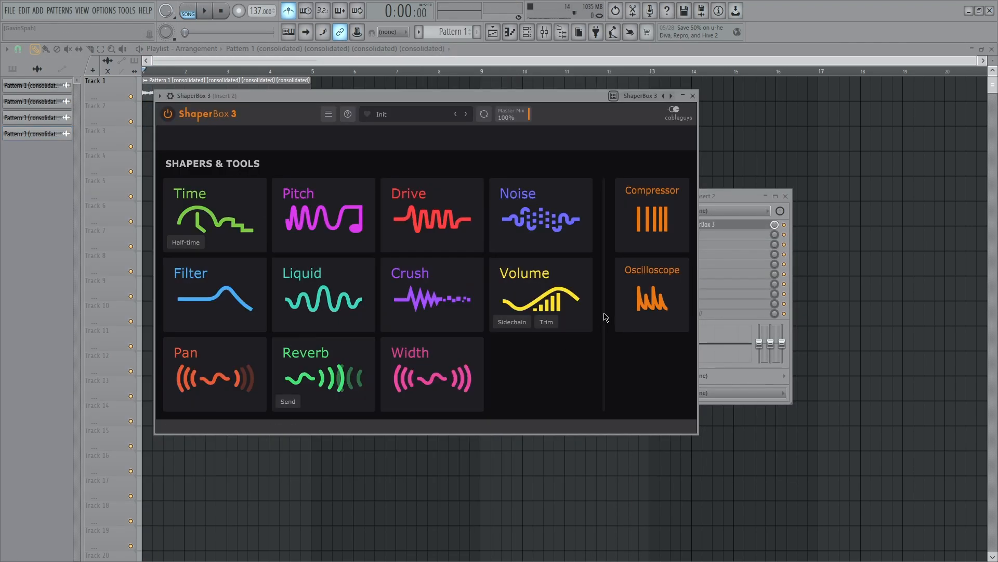
# Add a Liquid flanger shaper with a hand-drawn one-bar curve and a four-bar Crush shaper at 26% mix.
pyautogui.click(335, 323)
pyautogui.press('space')
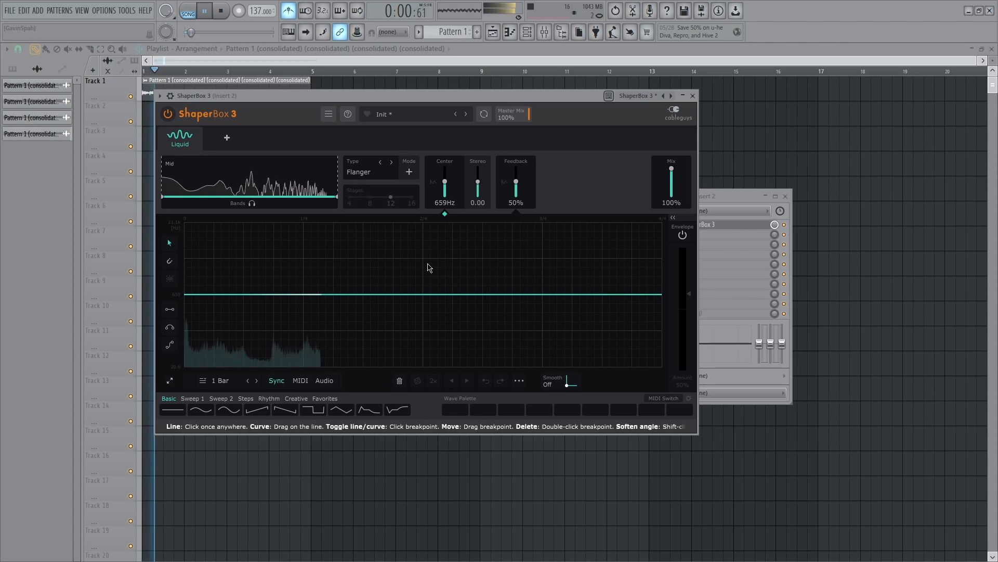
pyautogui.moveTo(433, 295); pyautogui.dragTo(428, 270)
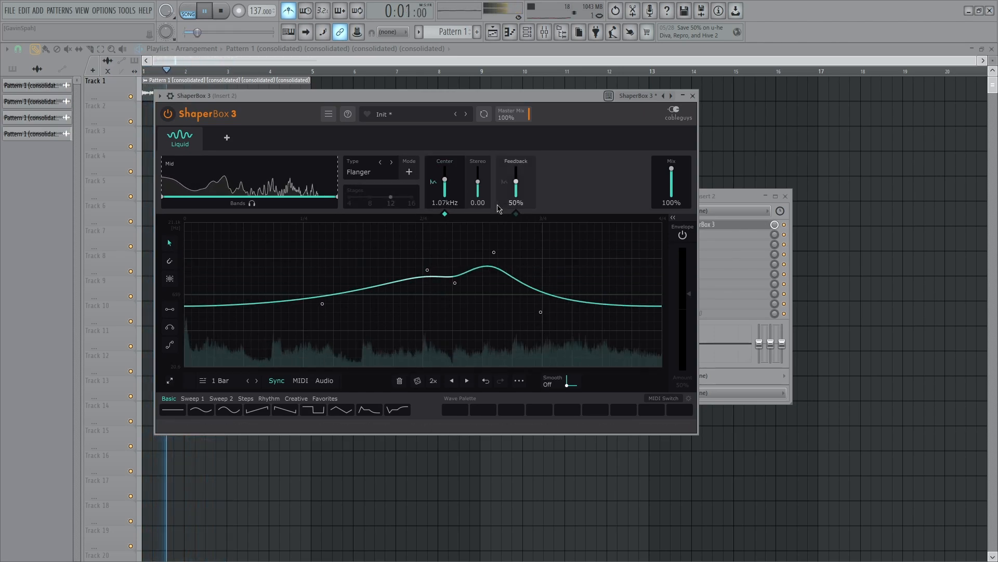
pyautogui.moveTo(517, 188); pyautogui.dragTo(517, 193)
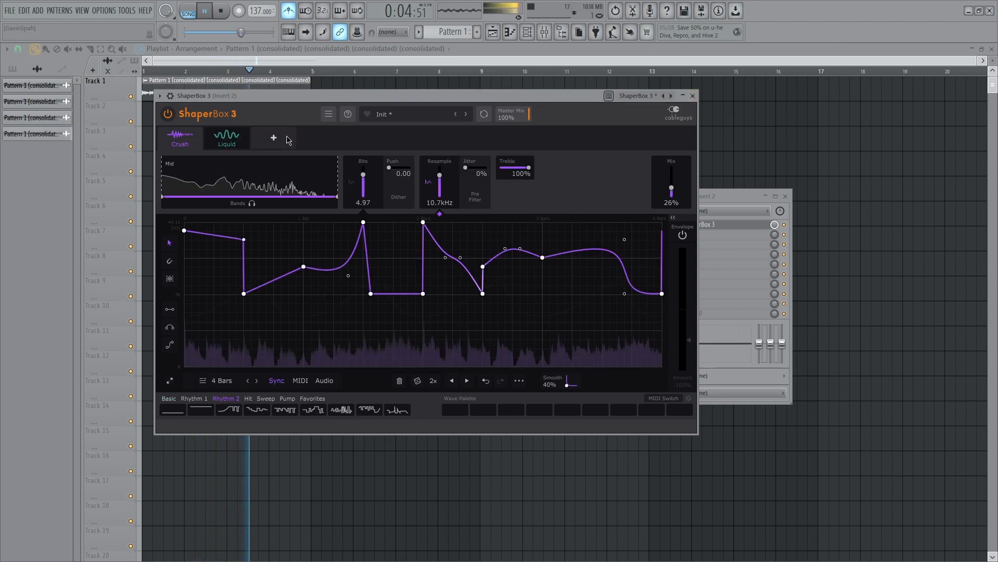
# Add a Time shaper using the fourth Tape curve and set its mix to 26%.
pyautogui.click(285, 137)
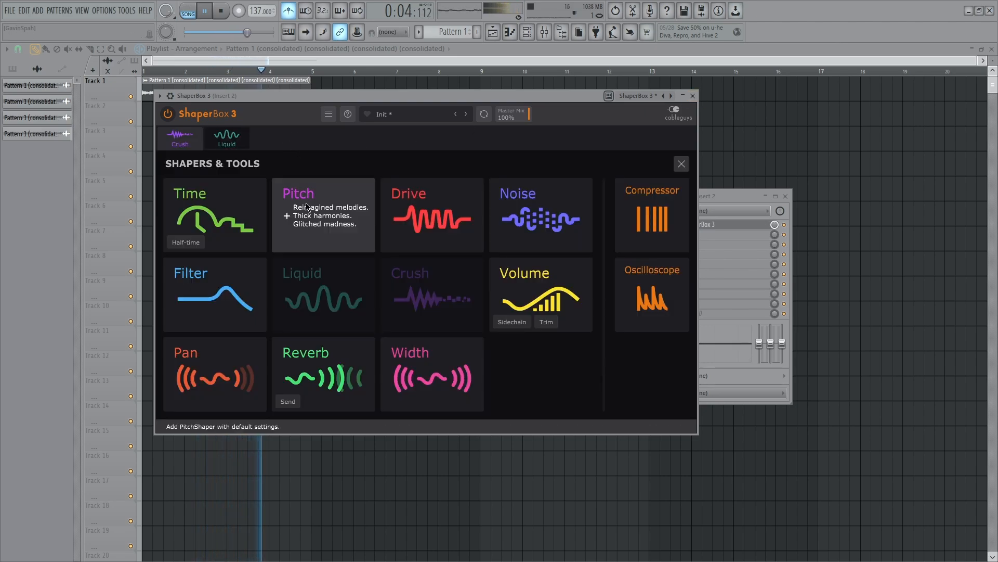
pyautogui.click(264, 247)
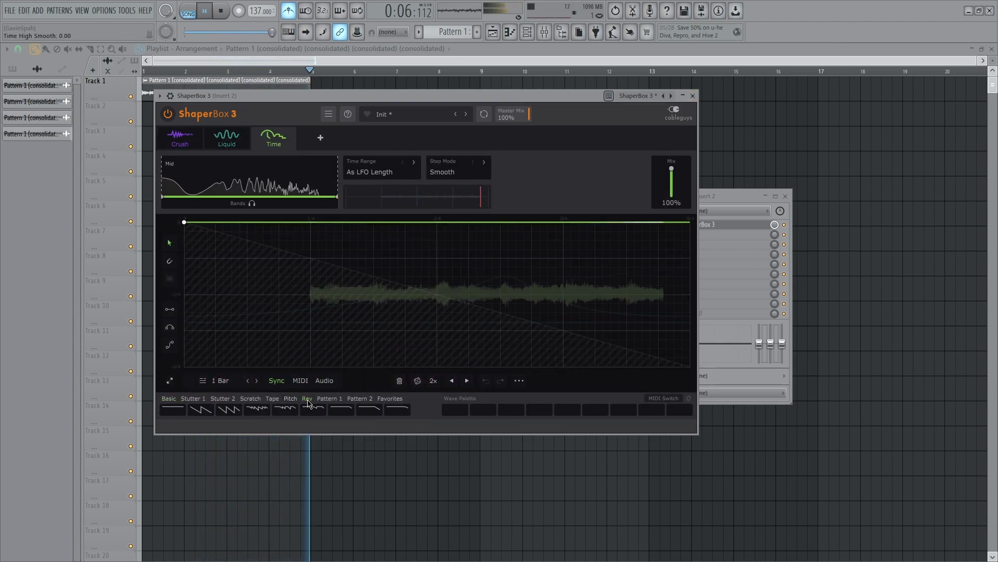
pyautogui.click(256, 410)
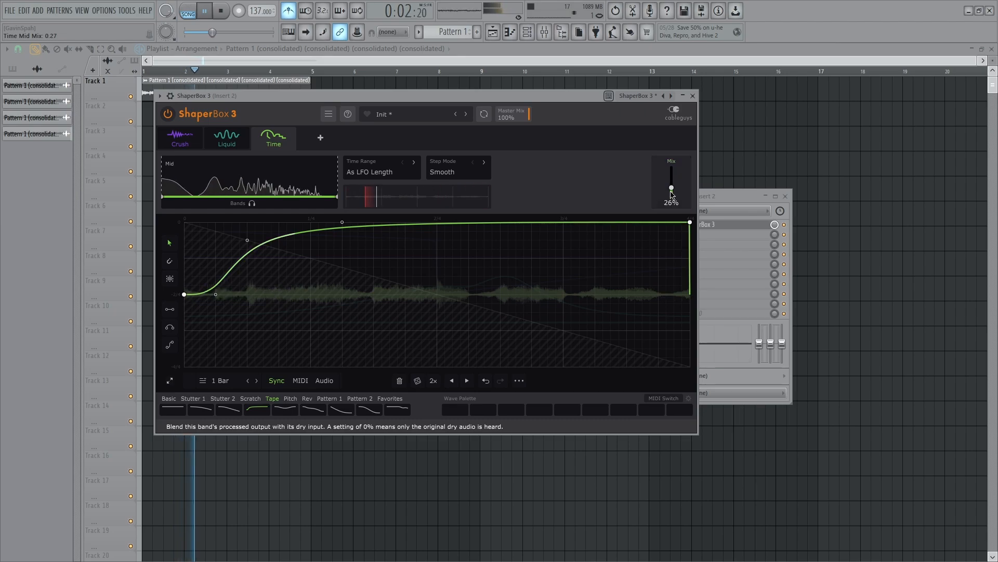
pyautogui.moveTo(672, 168); pyautogui.dragTo(672, 189)
pyautogui.click(693, 96)
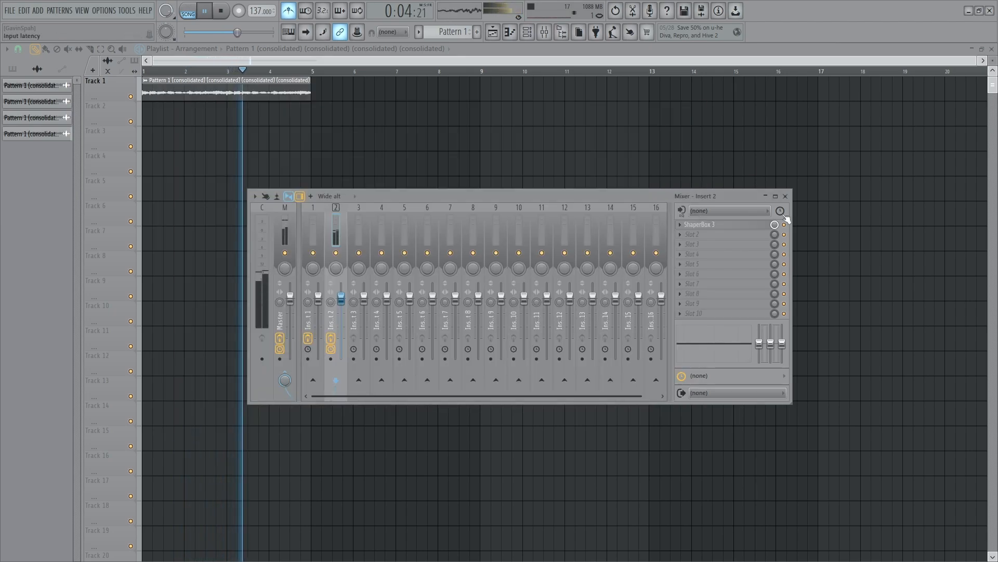
# Load Portal into the second effect slot of Insert 2 with the Flowstate preset at 46 percent dry/wet.
pyautogui.press('space')
pyautogui.click(687, 235)
pyautogui.moveTo(685, 248)
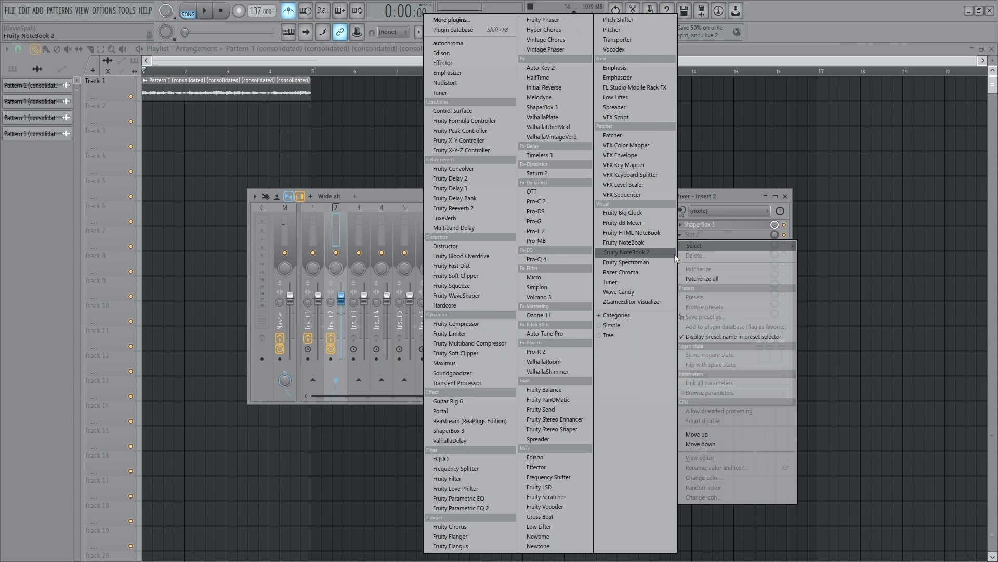
pyautogui.click(456, 412)
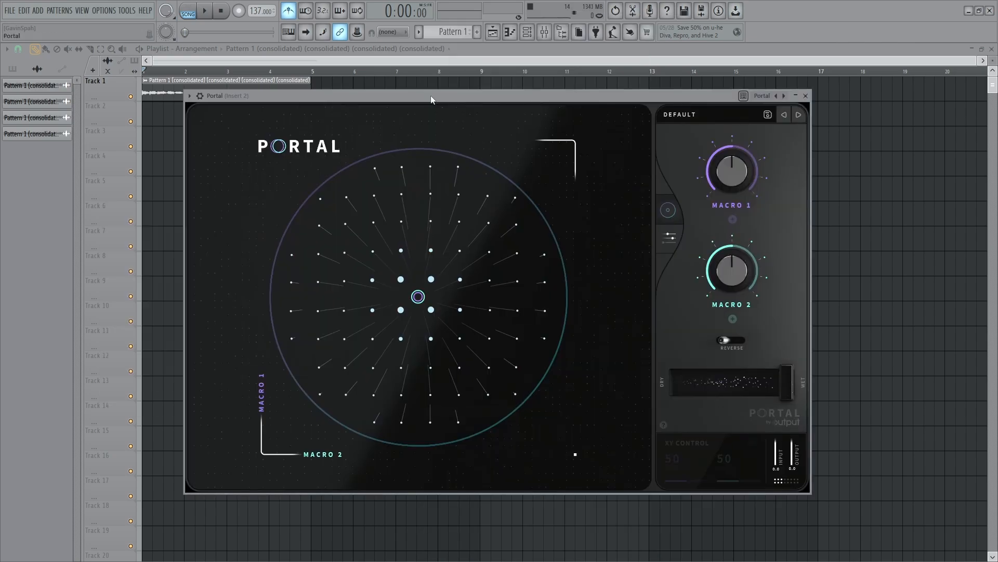
pyautogui.moveTo(431, 97); pyautogui.dragTo(429, 96)
pyautogui.click(694, 113)
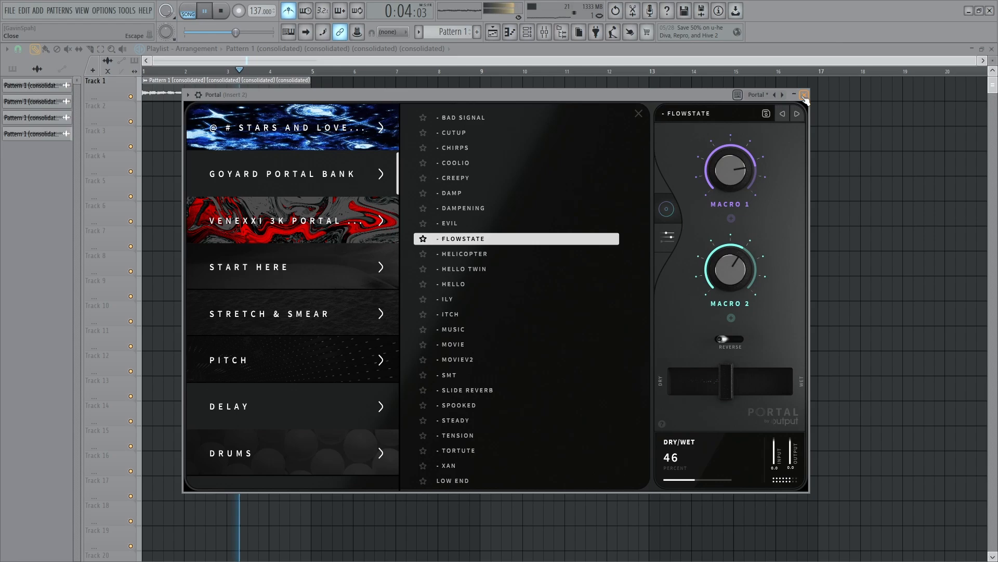
pyautogui.press('Escape')
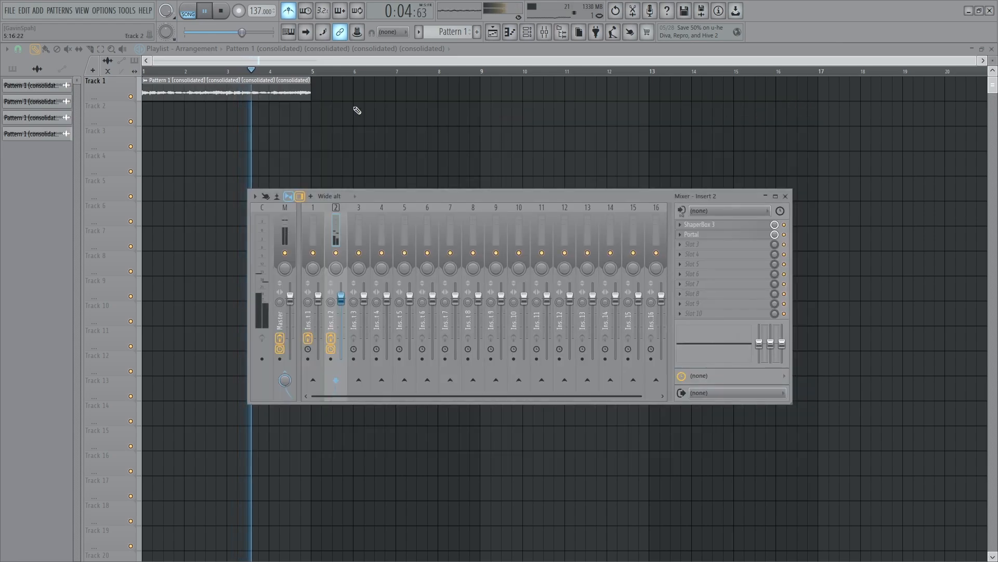
pyautogui.click(785, 196)
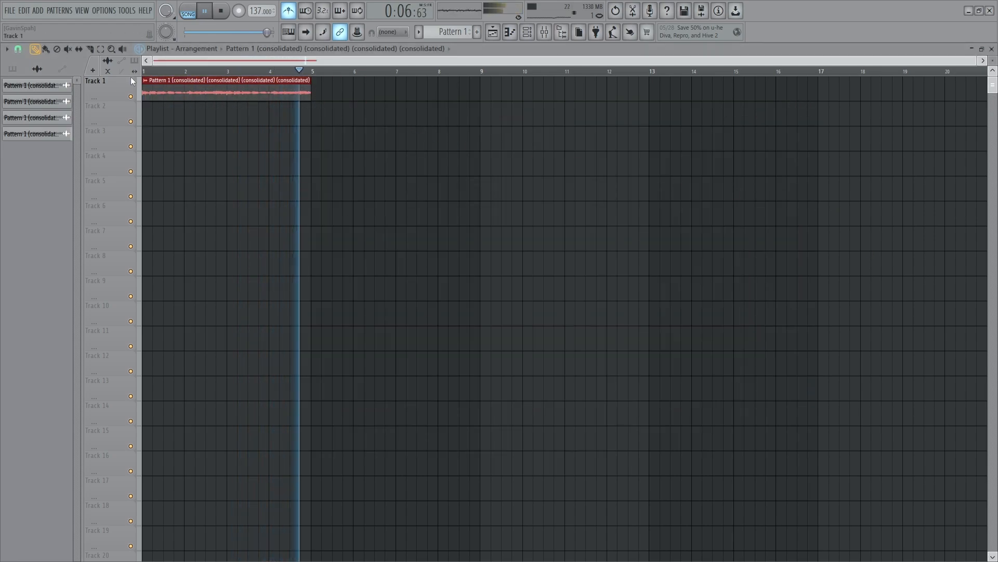
# Consolidate four back-to-back copies of the loop into one 16-bar clip and delete the muted originals on Track 2.
pyautogui.hotkey('ctrl', 'b')
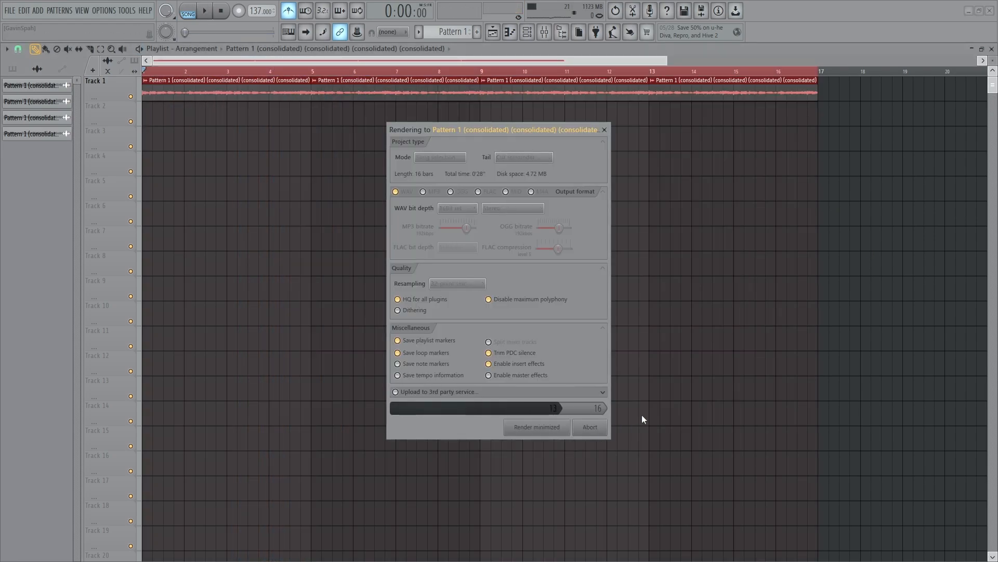
pyautogui.rightClick(749, 113)
pyautogui.rightClick(598, 119)
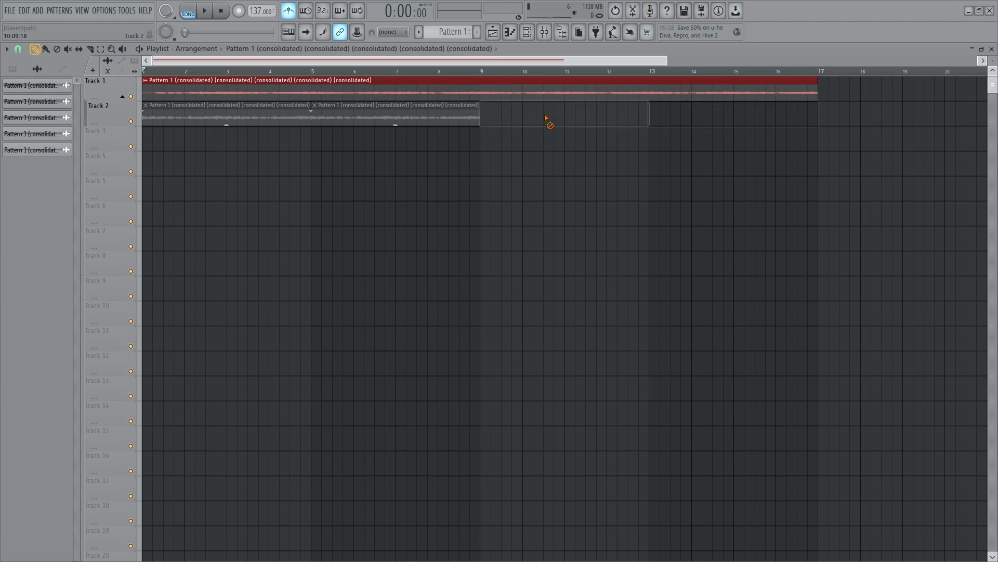
pyautogui.rightClick(416, 118)
pyautogui.rightClick(249, 113)
pyautogui.rightClick(132, 108)
pyautogui.press('g')
# Audition the consolidated 16-bar clip and slice it at bars 5 and 13.
pyautogui.scroll(-2, 255, 158)
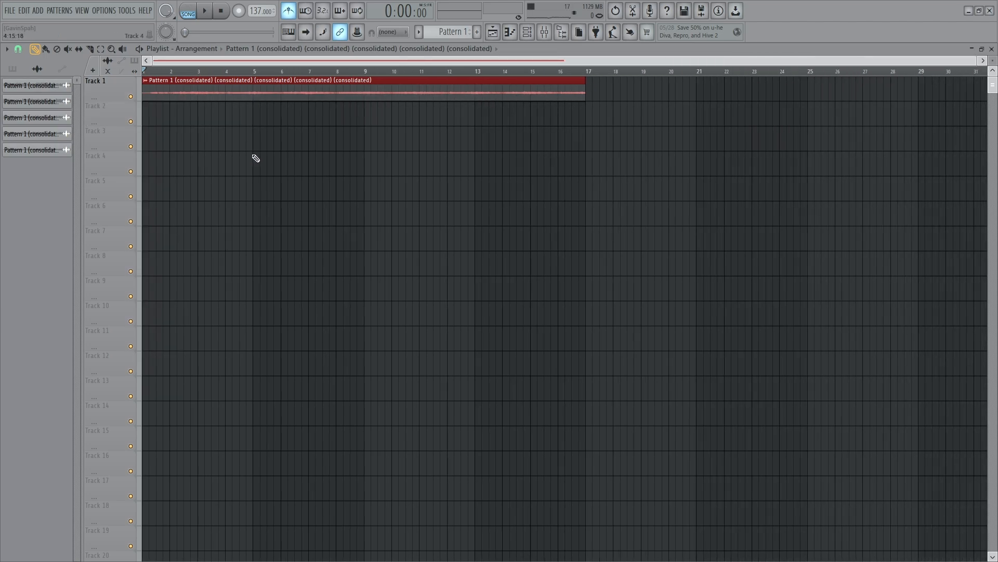
pyautogui.scroll(4, 146, 92)
pyautogui.press('space')
pyautogui.press('space')
pyautogui.scroll(-3, 201, 187)
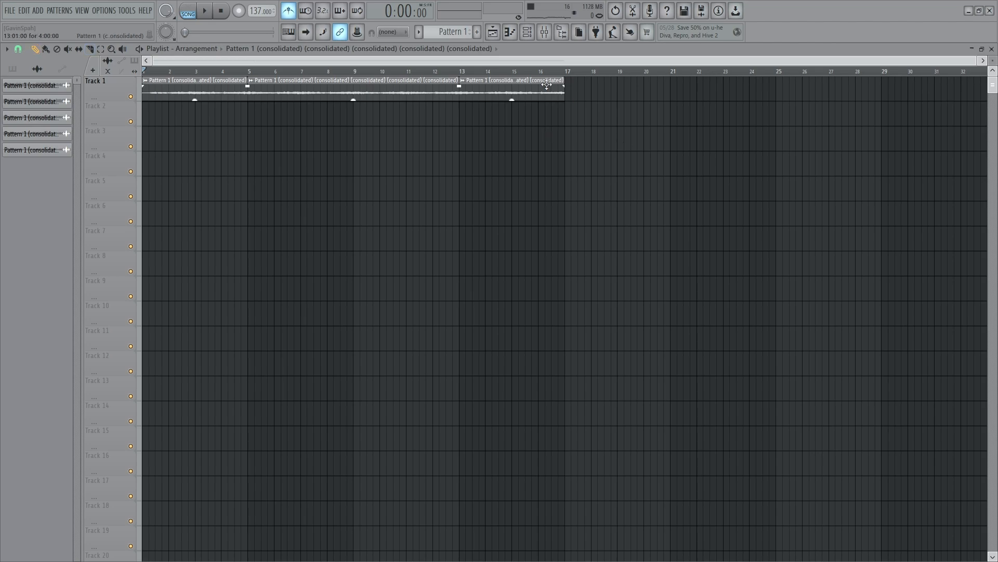
# Keep only the middle eight-bar slice at bar 1, set its stretch mode to Stretch, and shift its pitch by -100 cents.
pyautogui.moveTo(429, 85); pyautogui.dragTo(140, 93)
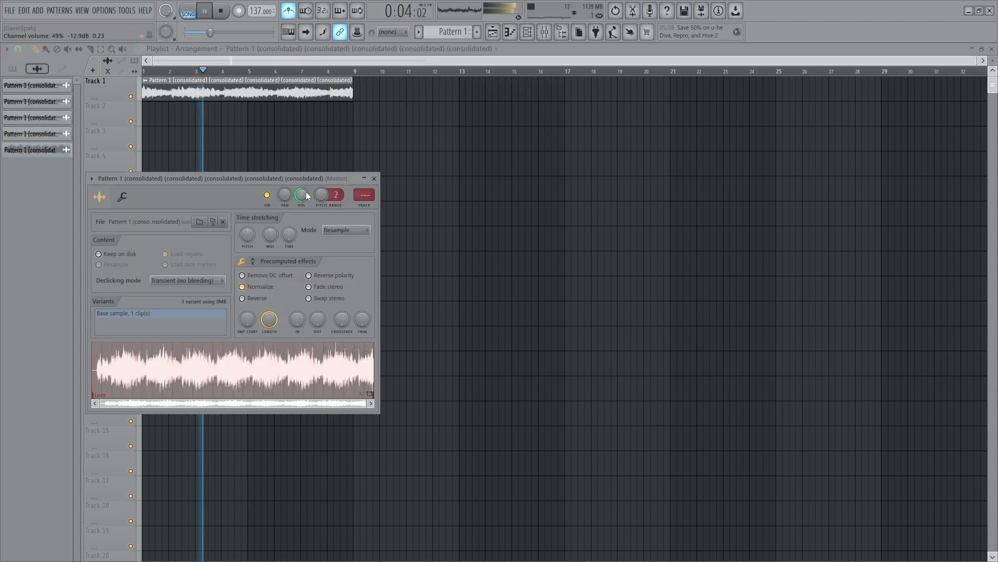
pyautogui.click(343, 231)
pyautogui.click(341, 264)
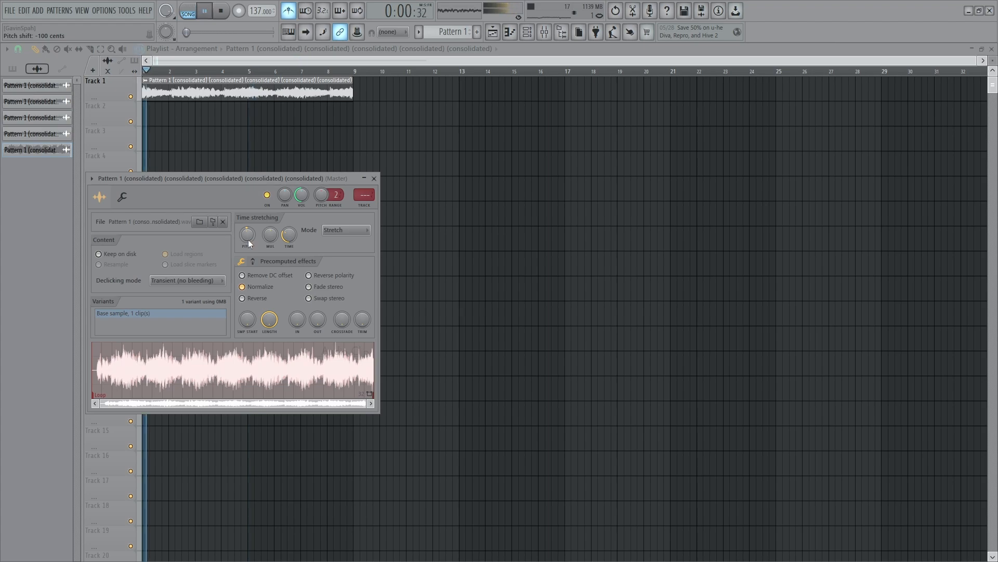
pyautogui.click(374, 179)
# Mute the consolidated melody on Track 1 and close the audio clip's settings.
pyautogui.scroll(2, 289, 187)
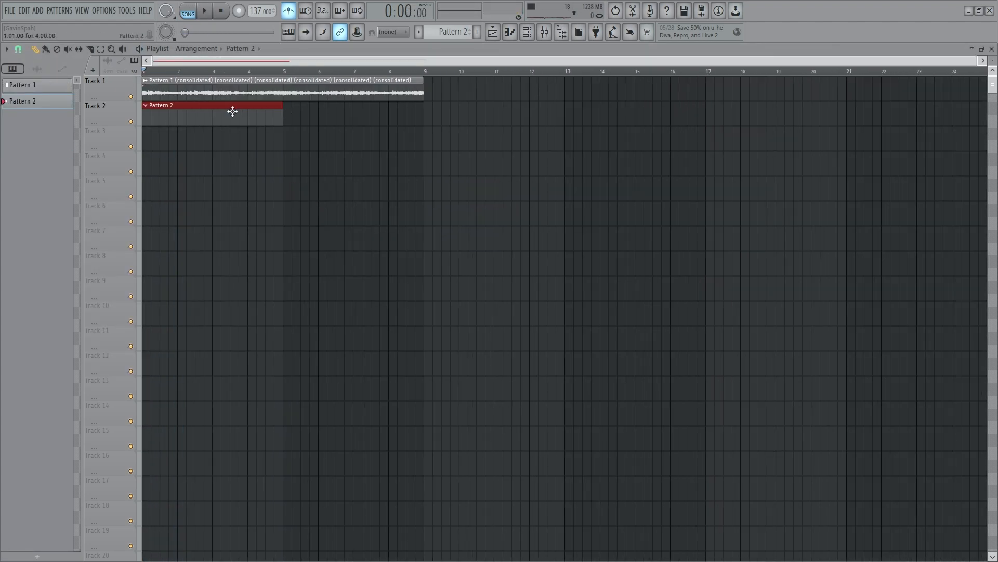
pyautogui.click(132, 97)
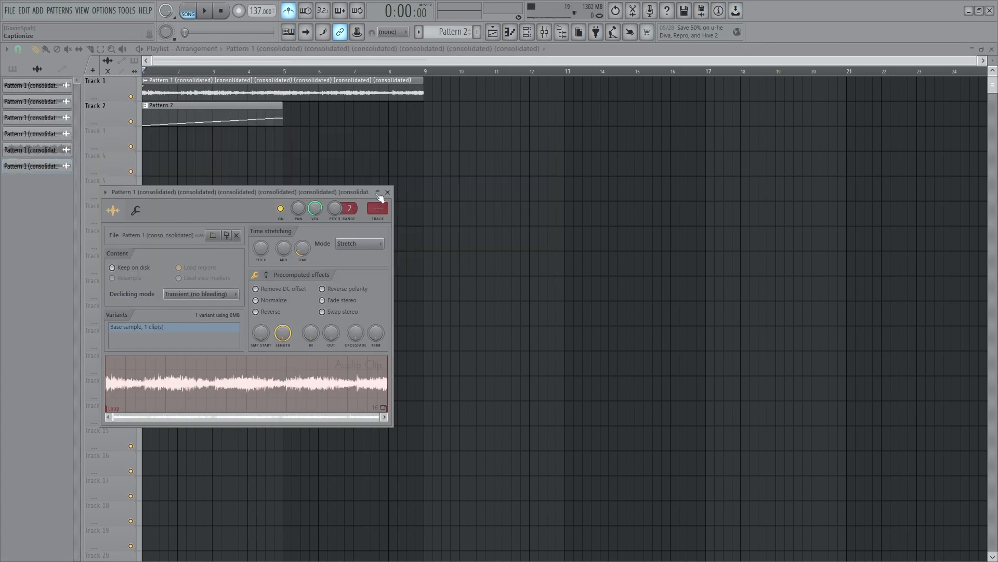
pyautogui.click(380, 202)
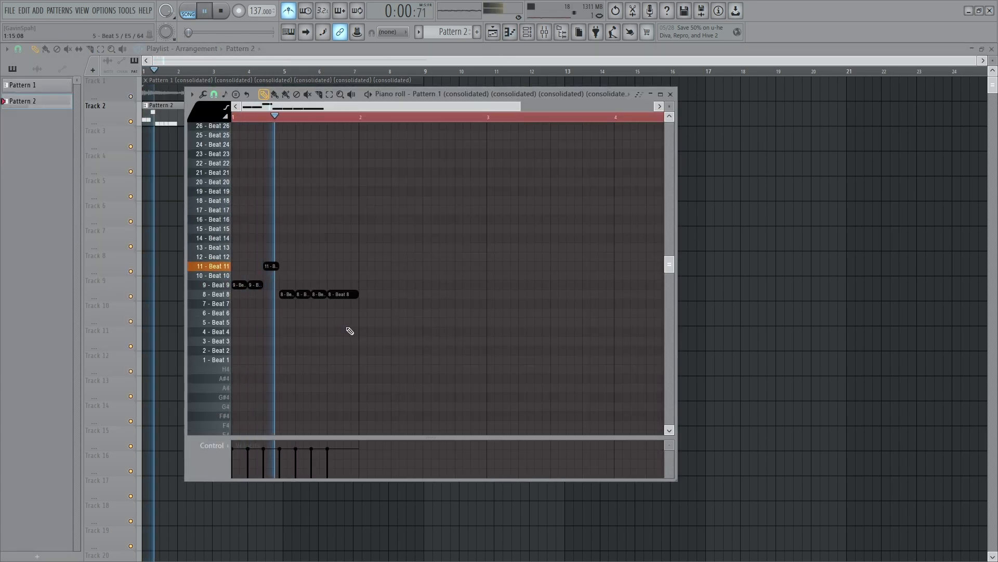
# Try a one-bar slice sequence in Pattern 2 using Beat 9 for the first three notes and Beat 8 for the rest.
pyautogui.scroll(-2, 320, 316)
pyautogui.press('space')
pyautogui.press('space')
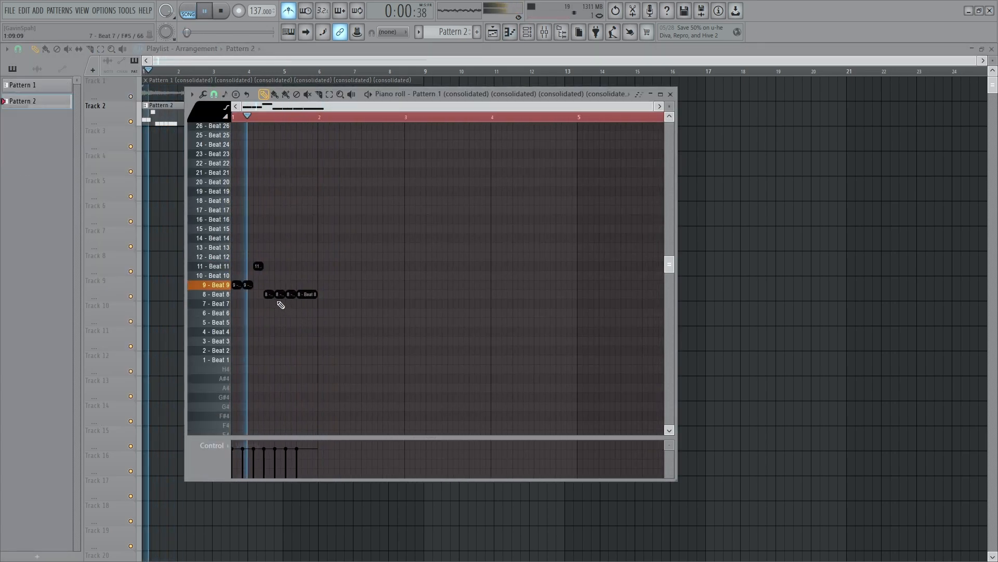
pyautogui.press('space')
pyautogui.click(257, 270)
pyautogui.press('space')
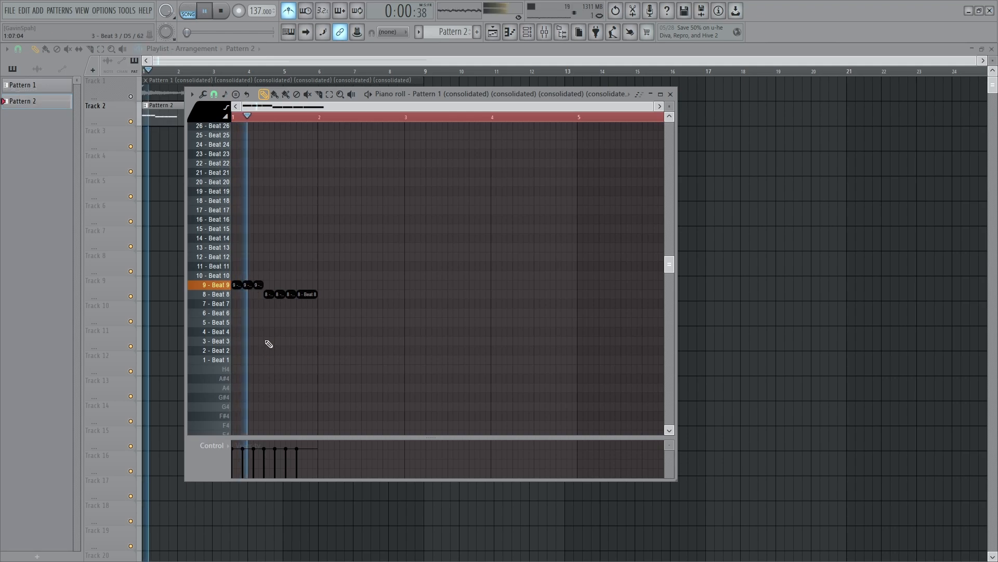
pyautogui.press('space')
pyautogui.press('space')
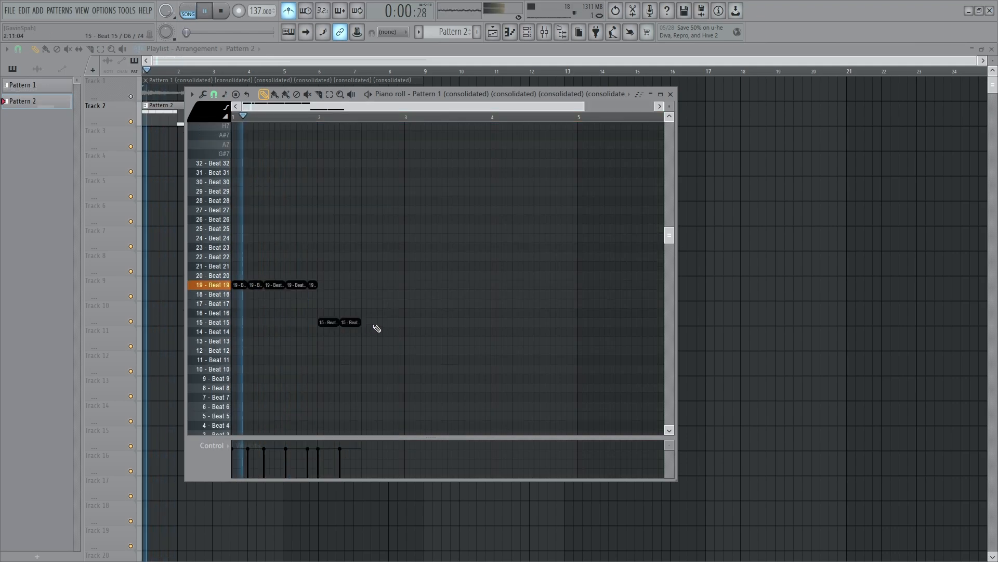
# Try filling bar 2 with repeated Beat 15 slices and shift the last note to Beat 16.
pyautogui.click(363, 325)
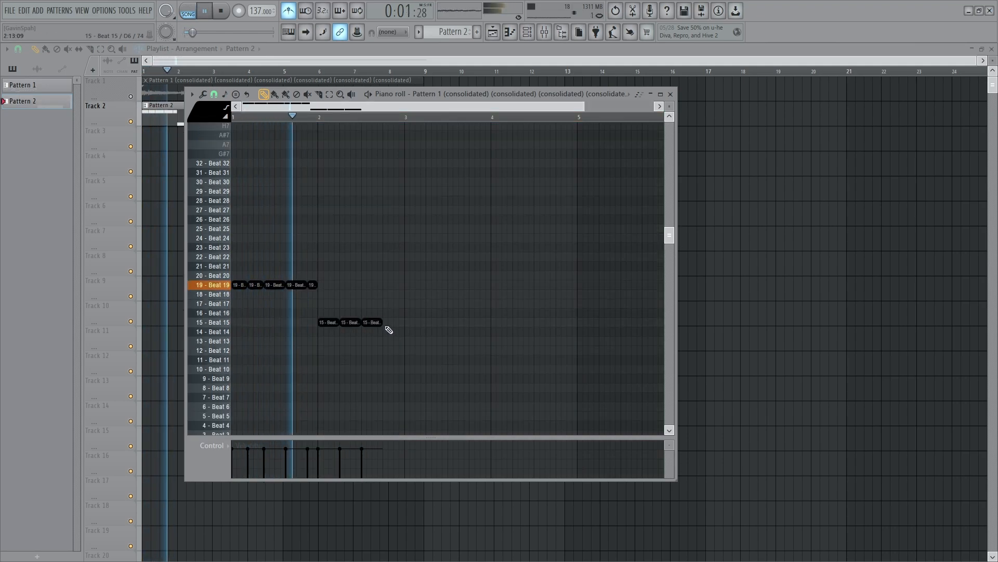
pyautogui.click(384, 325)
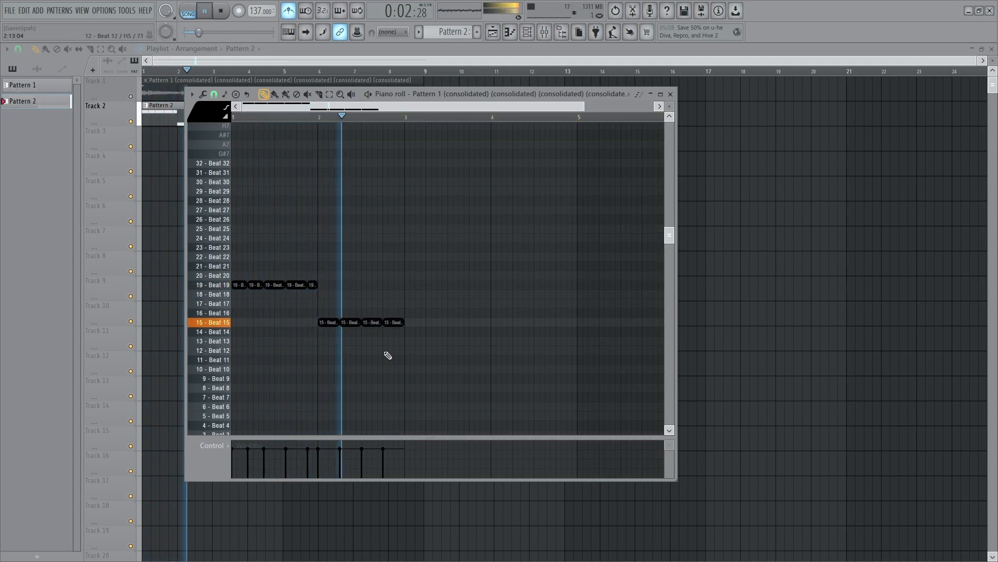
pyautogui.press('space')
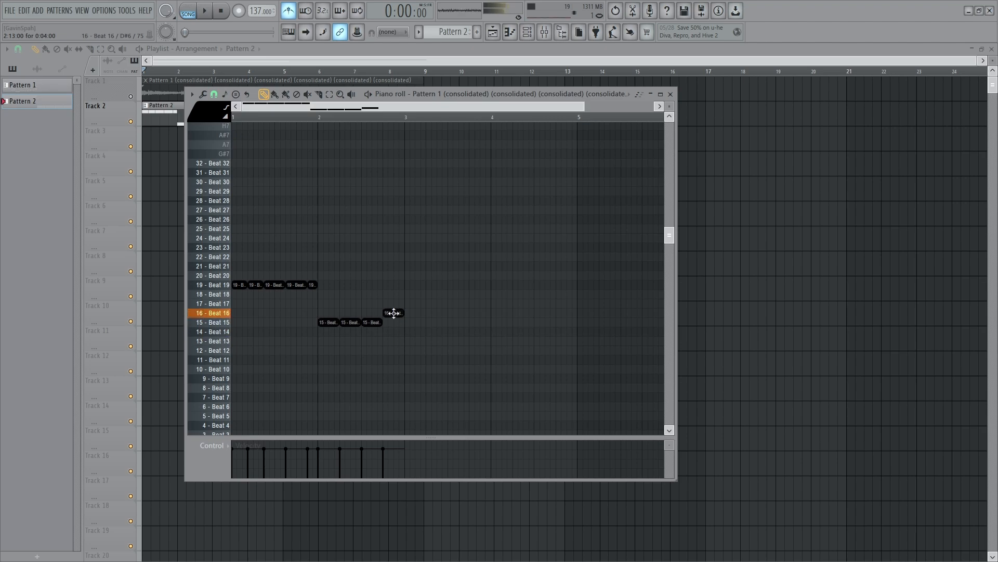
pyautogui.press('space')
# Repeat the two-bar phrase of two Beat 25 slices and ascending Beats 21 to 24 across bars 3 and 4.
pyautogui.scroll(-1, 408, 382)
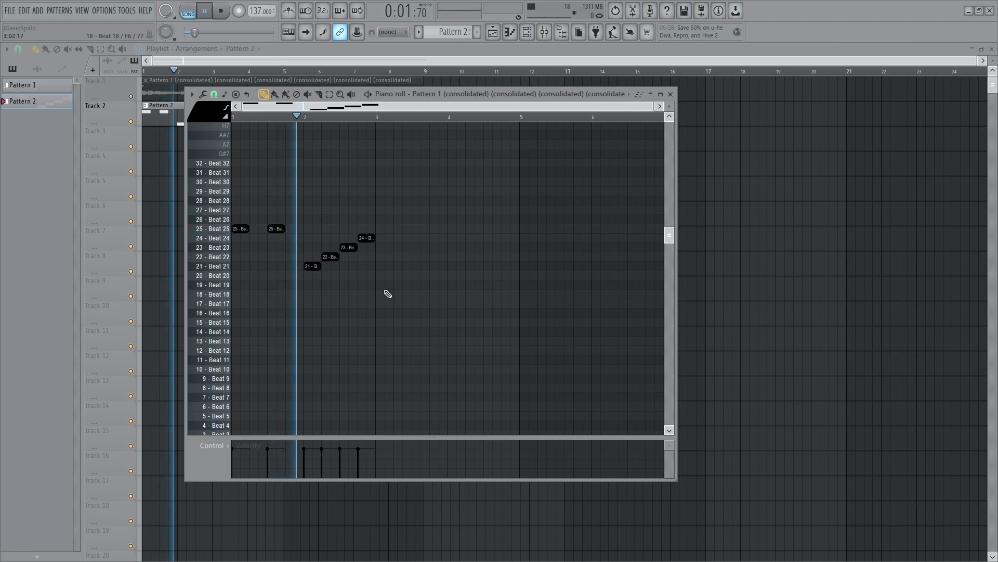
pyautogui.moveTo(394, 292); pyautogui.dragTo(385, 246)
pyautogui.keyDown('ctrl'); pyautogui.click(400, 282); pyautogui.keyUp('ctrl')
pyautogui.moveTo(527, 297); pyautogui.dragTo(381, 225)
pyautogui.keyDown('ctrl'); pyautogui.click(358, 179); pyautogui.keyUp('ctrl')
pyautogui.click(333, 117)
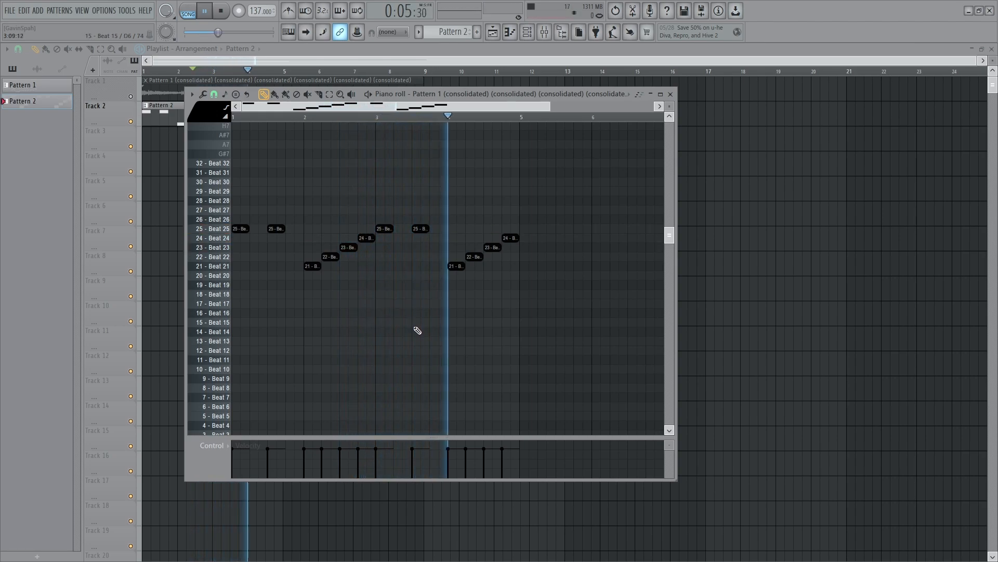
pyautogui.scroll(-2, 452, 325)
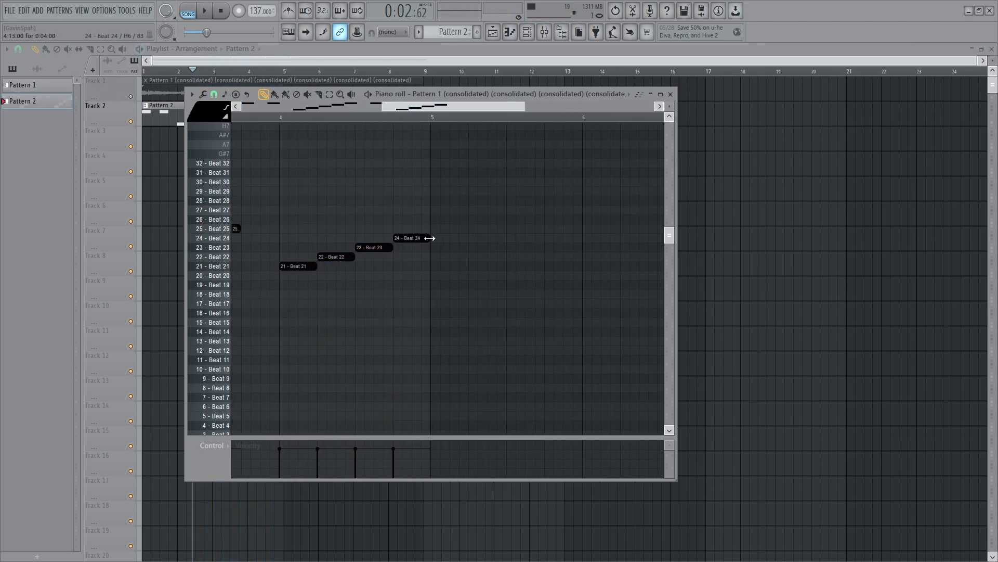
pyautogui.press('F7')
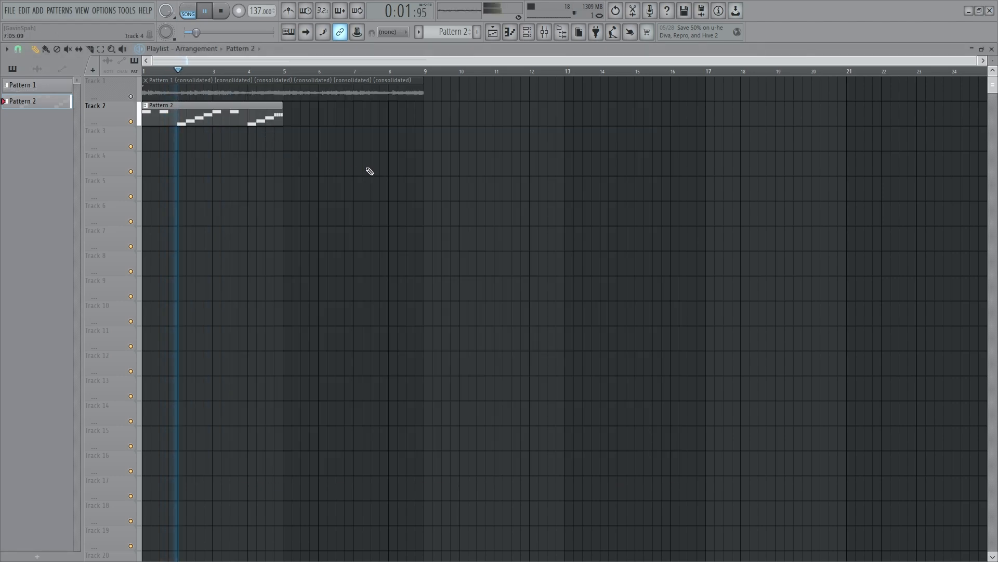
# Place a second Pattern 2 clip at bar 5 on Track 2 and audition the Fruity Slicer 2 chops at 133 BPM.
pyautogui.click(322, 119)
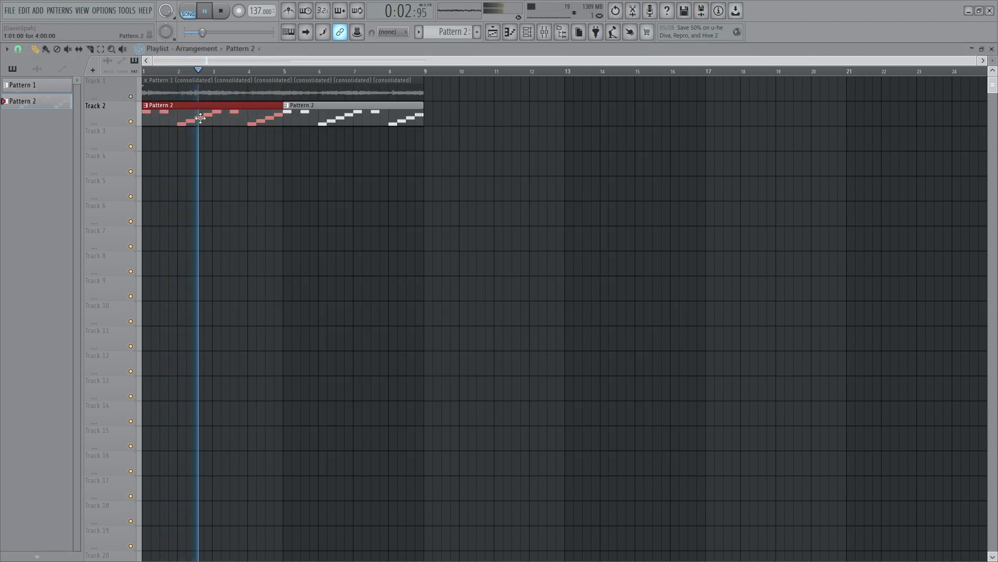
pyautogui.click(527, 32)
pyautogui.click(208, 250)
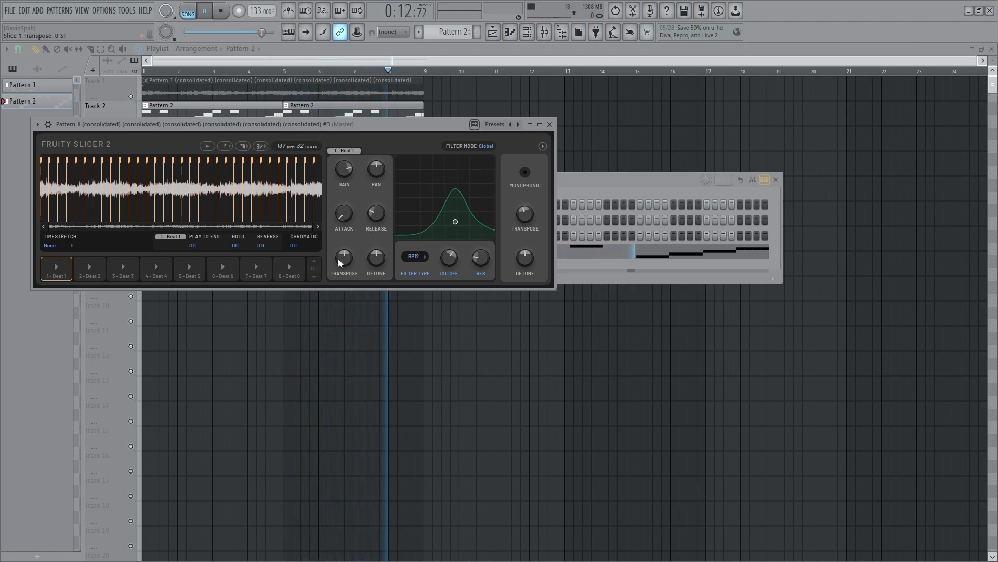
pyautogui.press('space')
# Delete the unused slicer channel #2 from the channel rack.
pyautogui.click(199, 253)
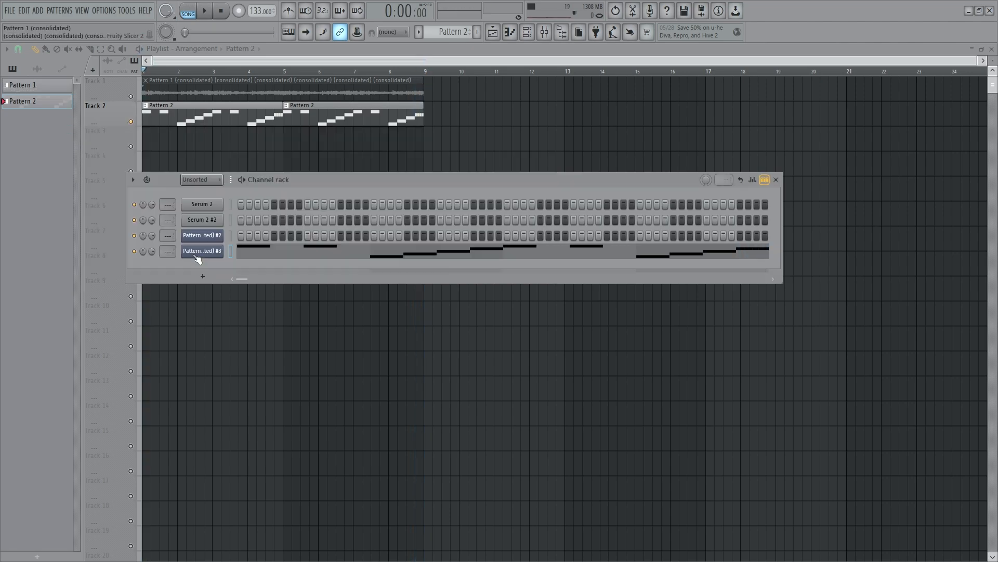
pyautogui.rightClick(218, 235)
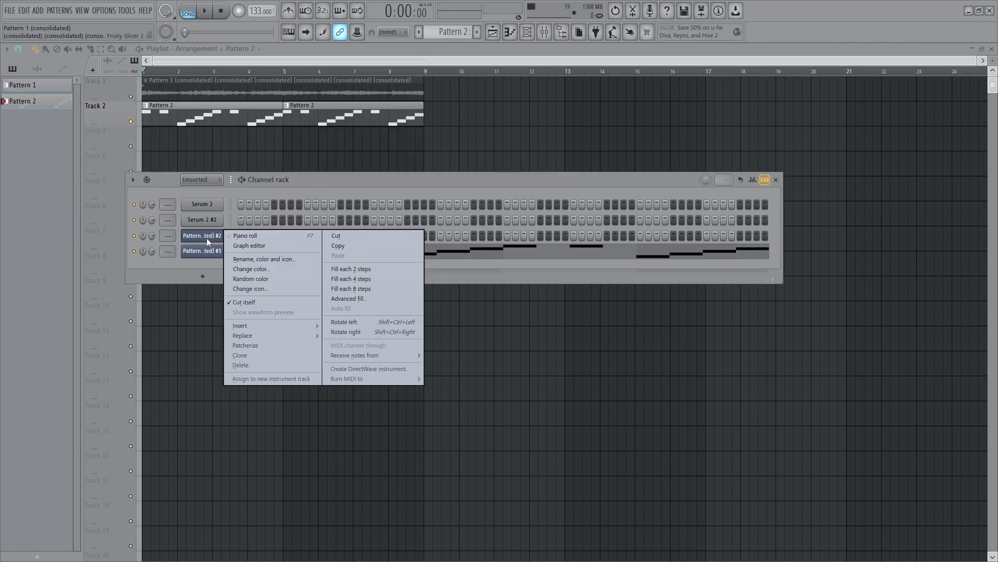
pyautogui.click(242, 365)
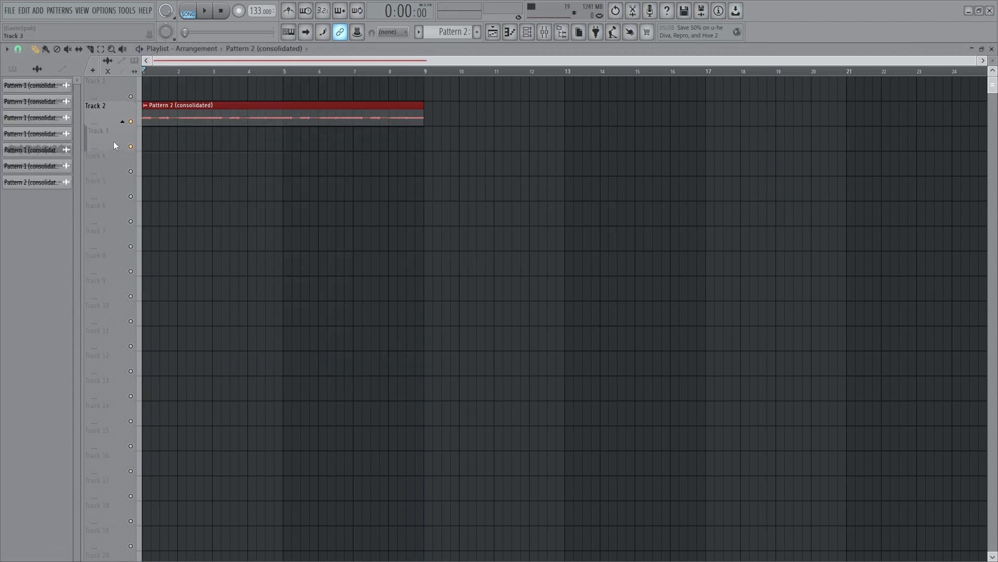
# Keep the consolidated Pattern 2 audio as a normalized clip named main mel on Track 1 and set the tempo to 155 BPM.
pyautogui.rightClick(108, 141)
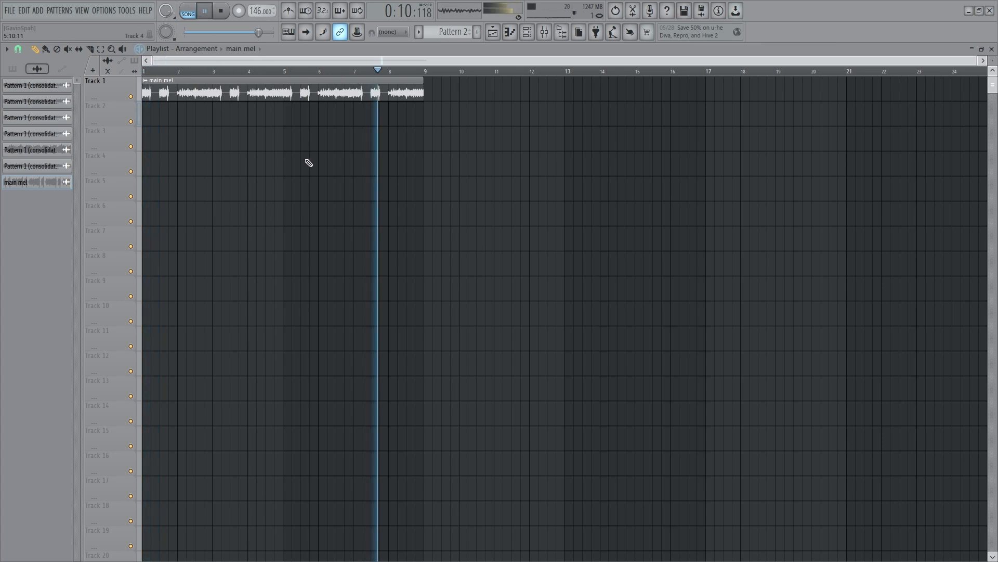
pyautogui.moveTo(253, 17); pyautogui.dragTo(254, 11)
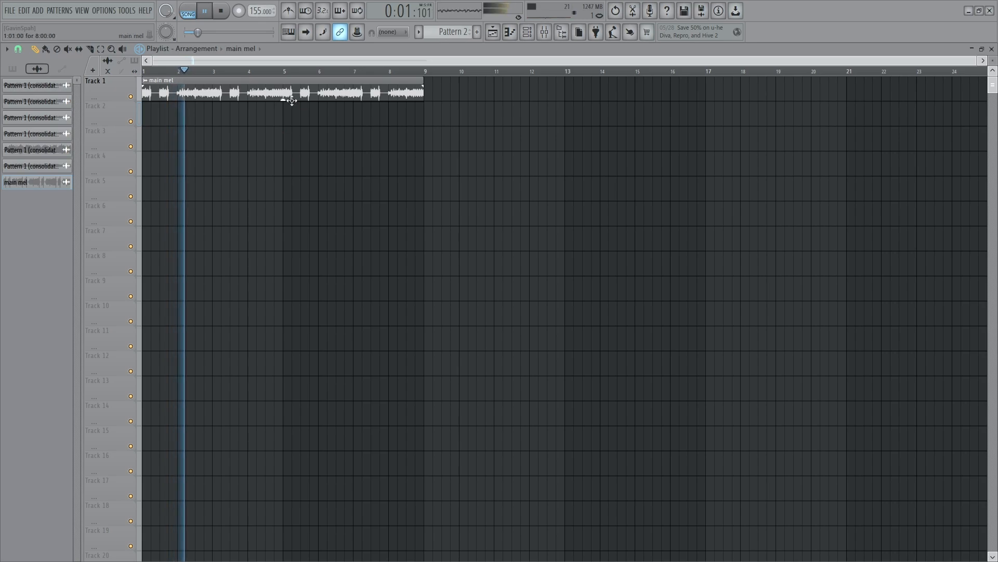
# Route the main mel clip to mixer track 3 and raise the tempo to 157 BPM.
pyautogui.doubleClick(285, 97)
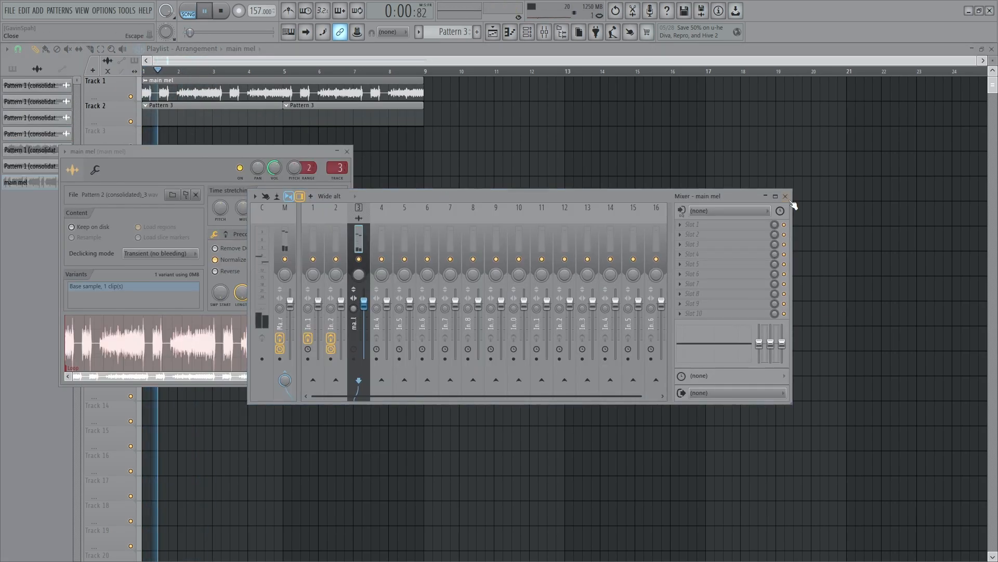
pyautogui.click(787, 197)
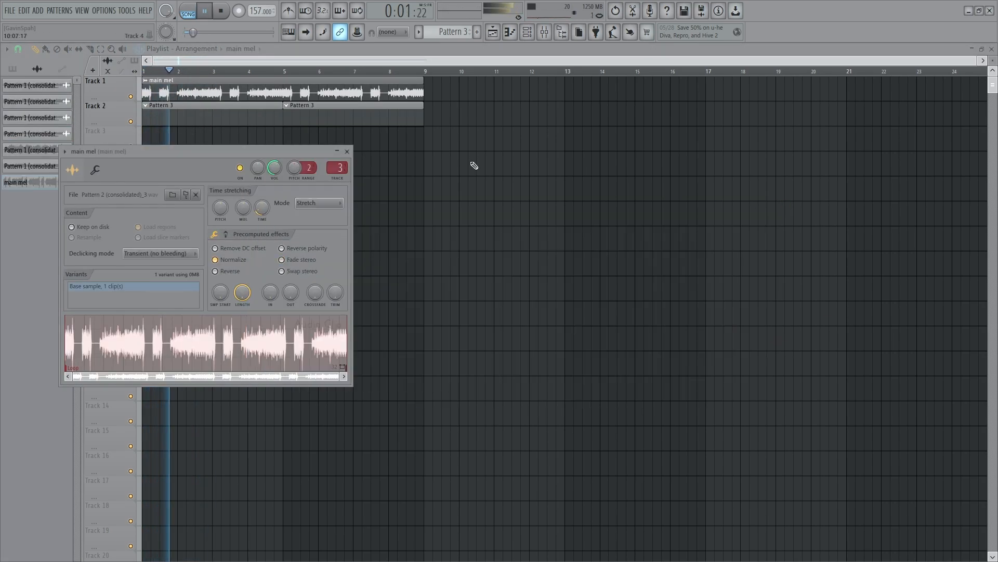
pyautogui.click(347, 151)
pyautogui.click(544, 31)
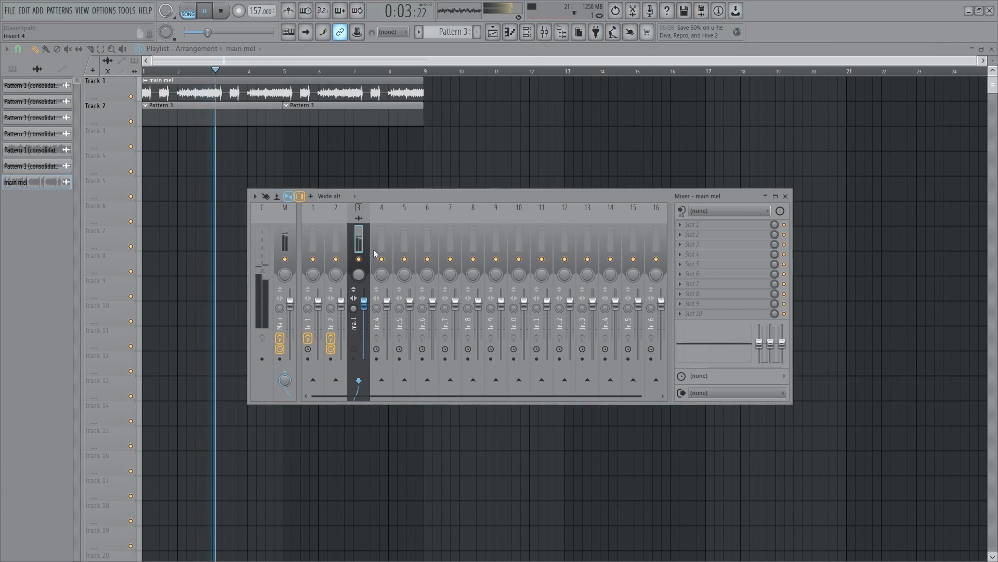
pyautogui.press('F9')
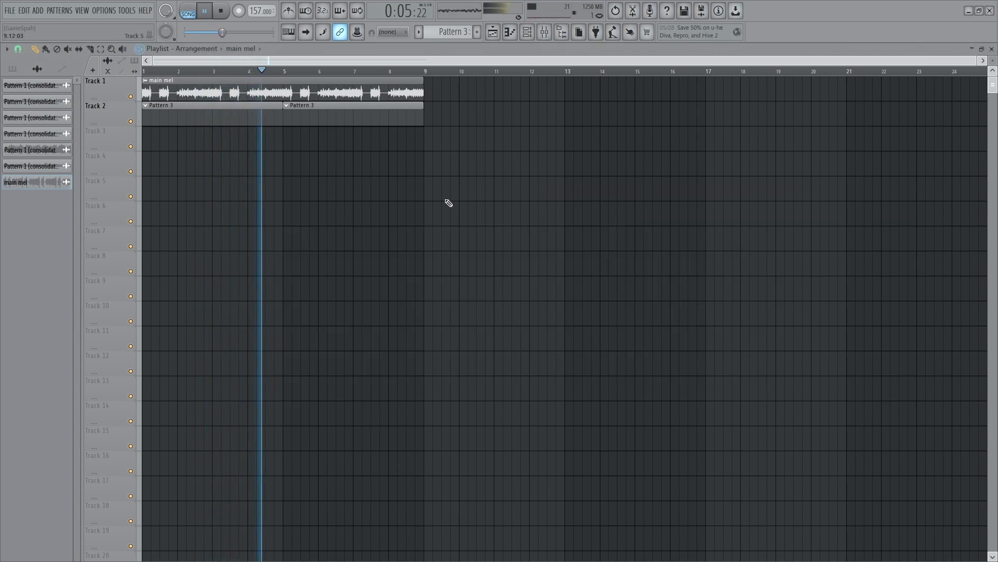
# Try adding another Serum 2 instance to the channel rack.
pyautogui.press('space')
pyautogui.press('F6')
pyautogui.click(197, 191)
pyautogui.click(202, 370)
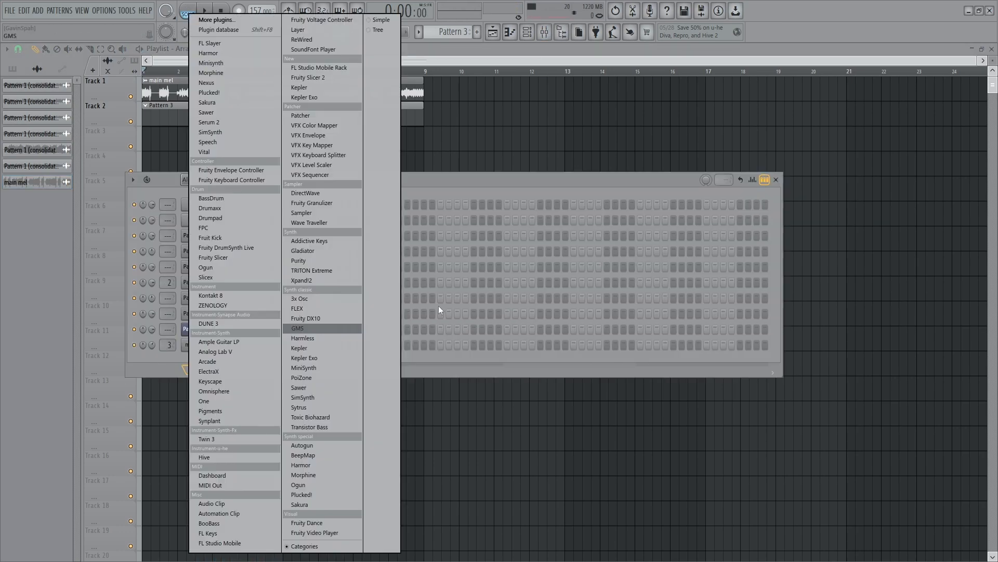
pyautogui.click(208, 123)
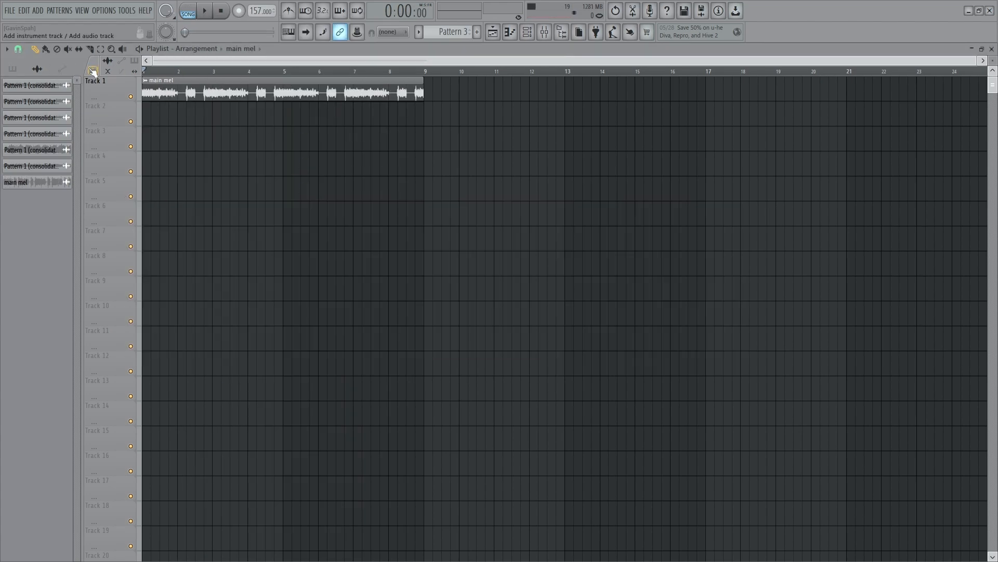
# Reverse the main mel clip, raise its pitch, and set the tempo to 160 BPM.
pyautogui.press('space')
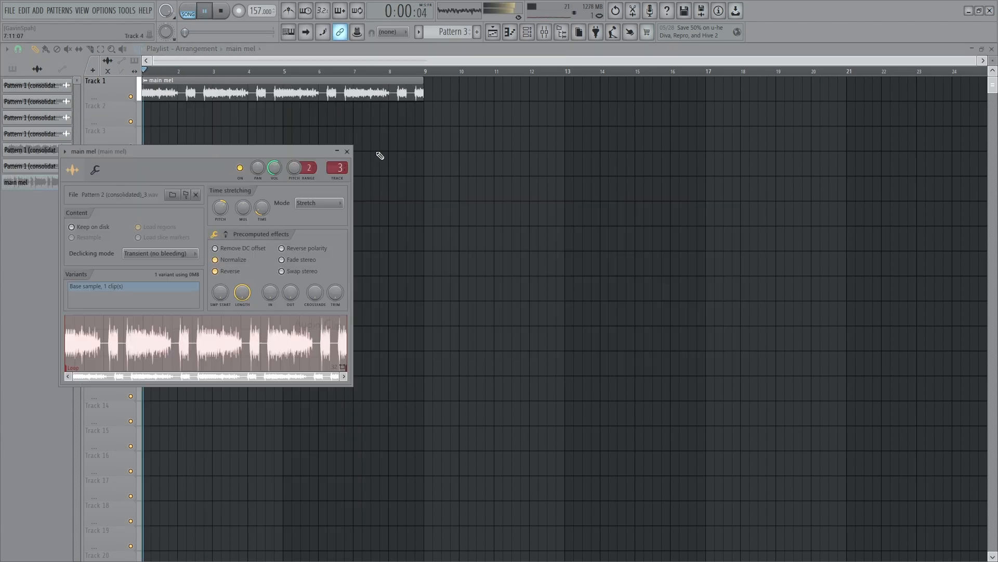
pyautogui.click(348, 151)
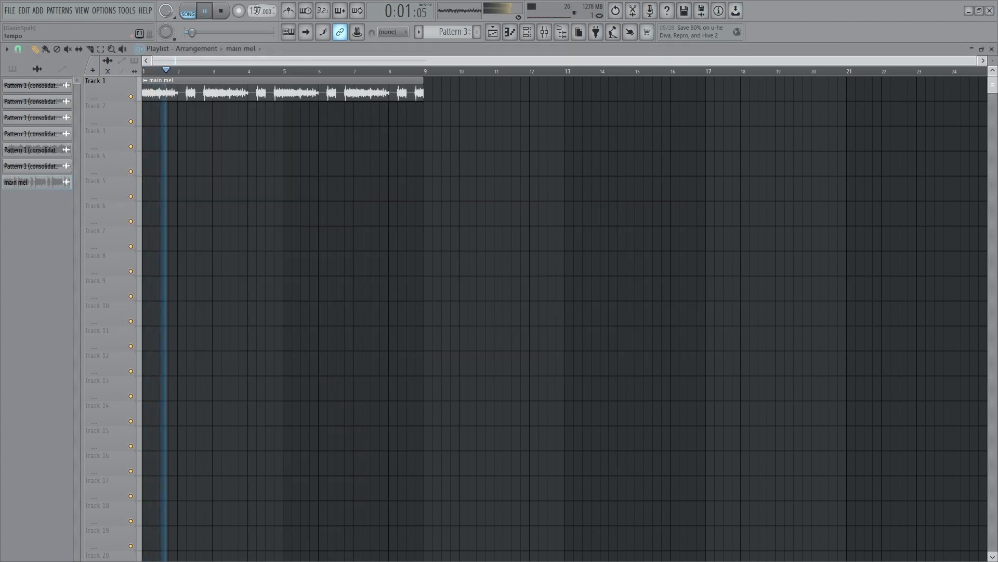
pyautogui.moveTo(257, 12); pyautogui.dragTo(258, 8)
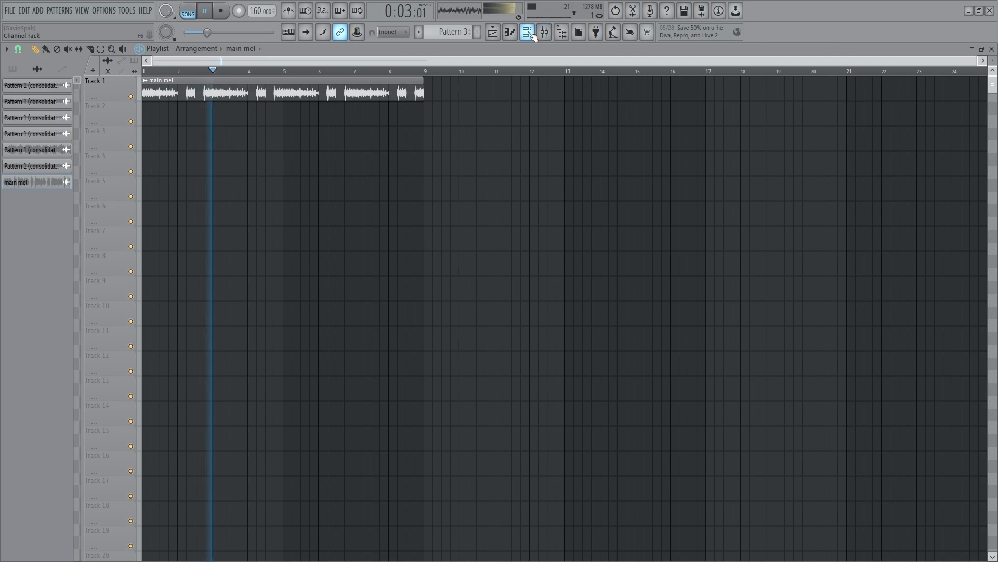
# Place two back-to-back Pattern 3 clips on Track 2 beneath the melody.
pyautogui.click(13, 68)
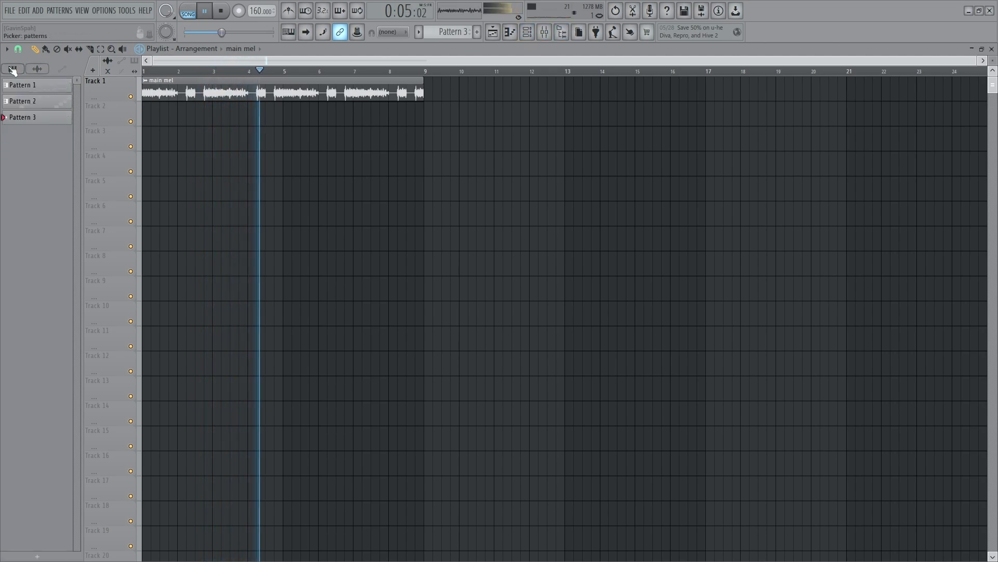
pyautogui.moveTo(62, 119); pyautogui.dragTo(66, 126)
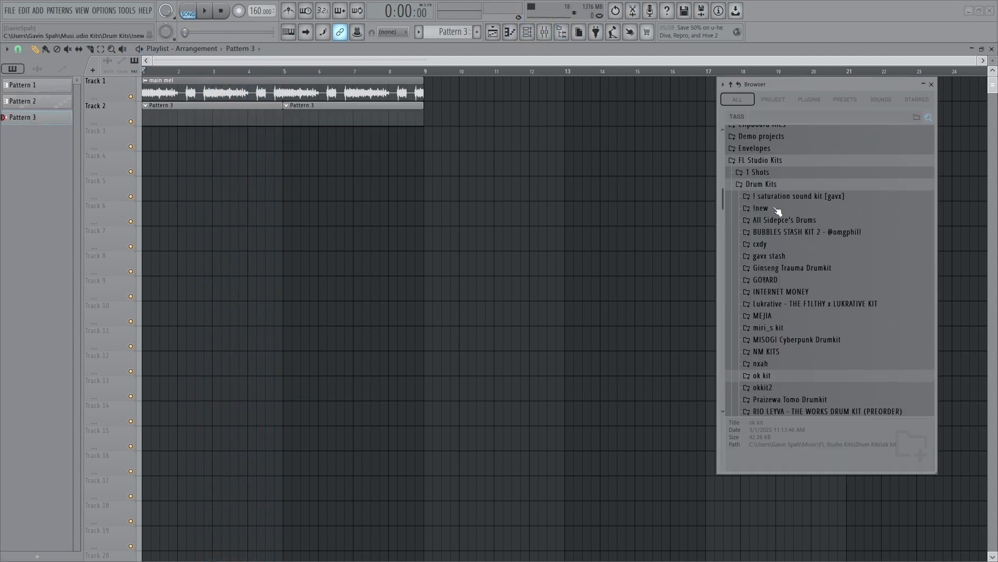
# Sequence the CLAP - BLOSSOM sample every 16 steps from step 9, and place OH - HOLO open hat hits including step 23.
pyautogui.click(751, 207)
pyautogui.scroll(-5, 803, 282)
pyautogui.scroll(5, 803, 281)
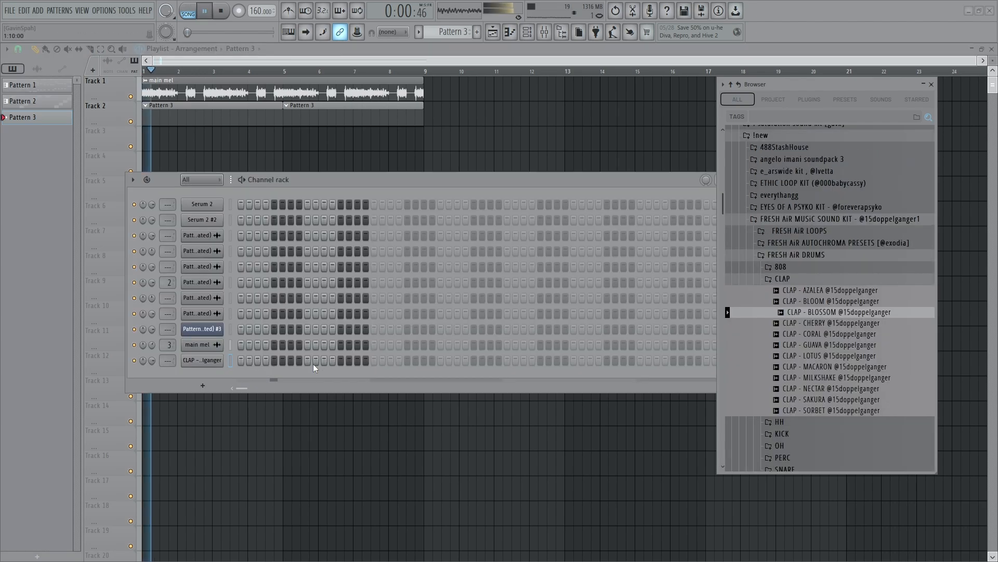
pyautogui.click(441, 361)
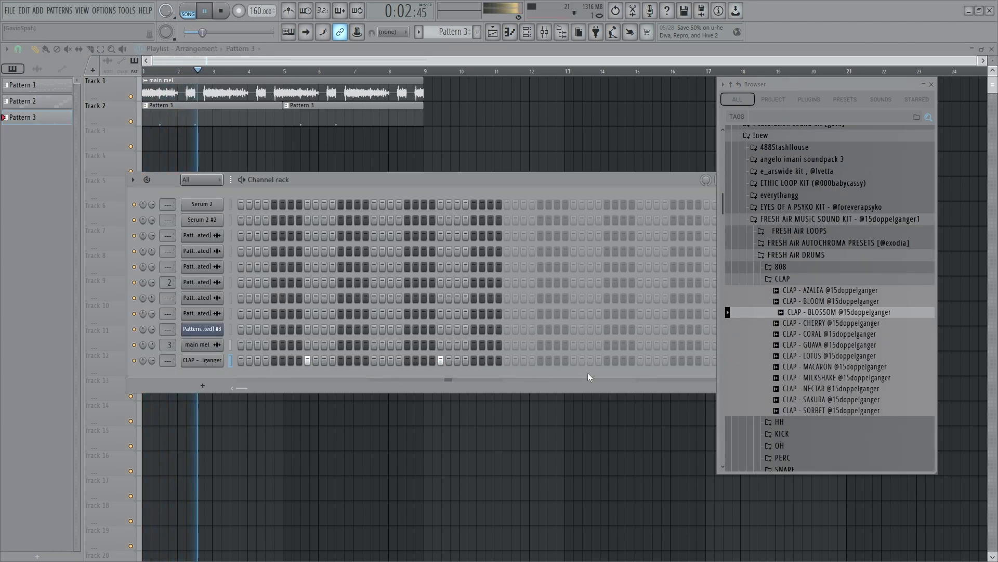
pyautogui.click(574, 360)
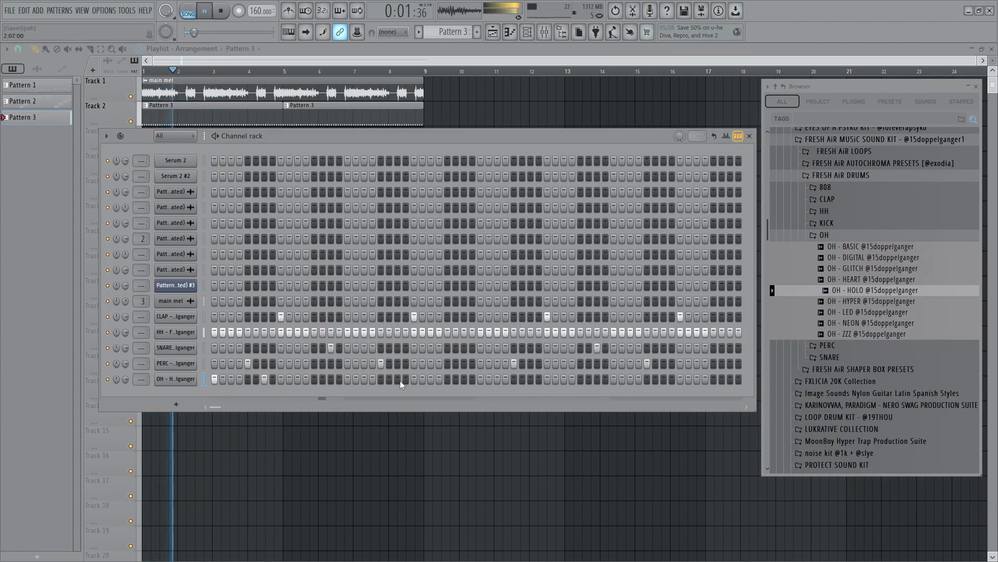
pyautogui.click(398, 379)
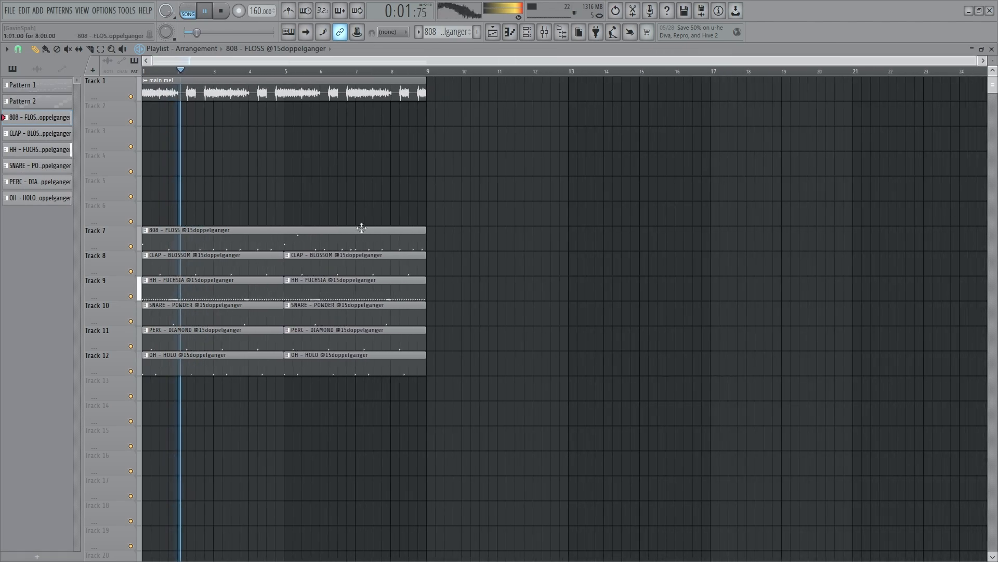
# Set the volume of the OH - HOLO channel to 67%.
pyautogui.click(537, 38)
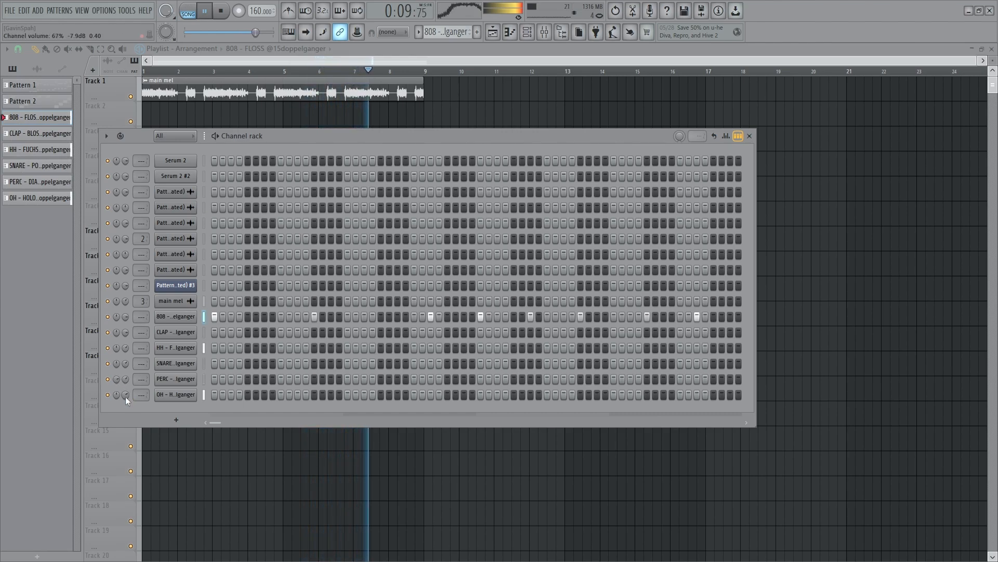
pyautogui.click(749, 136)
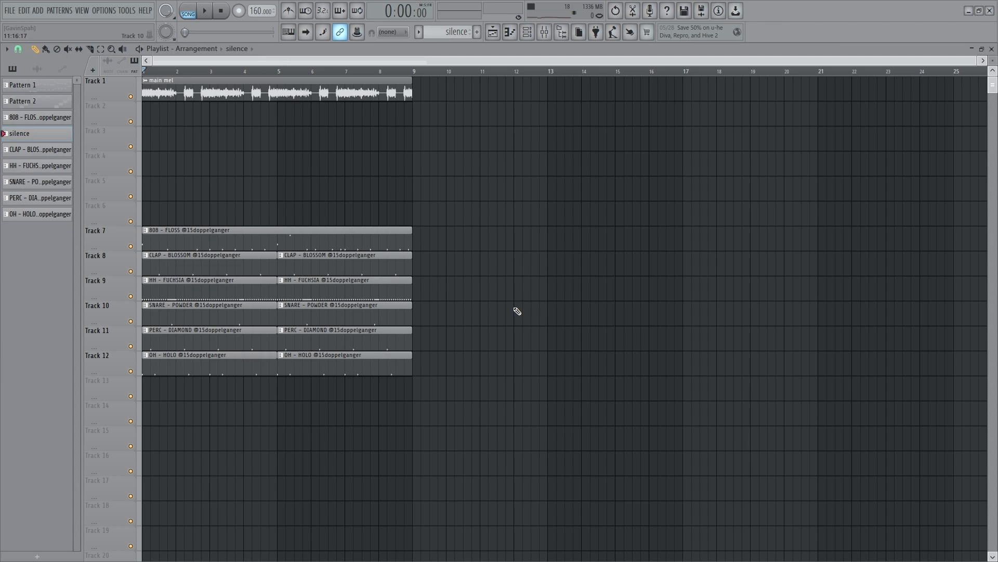
pyautogui.scroll(1, 331, 176)
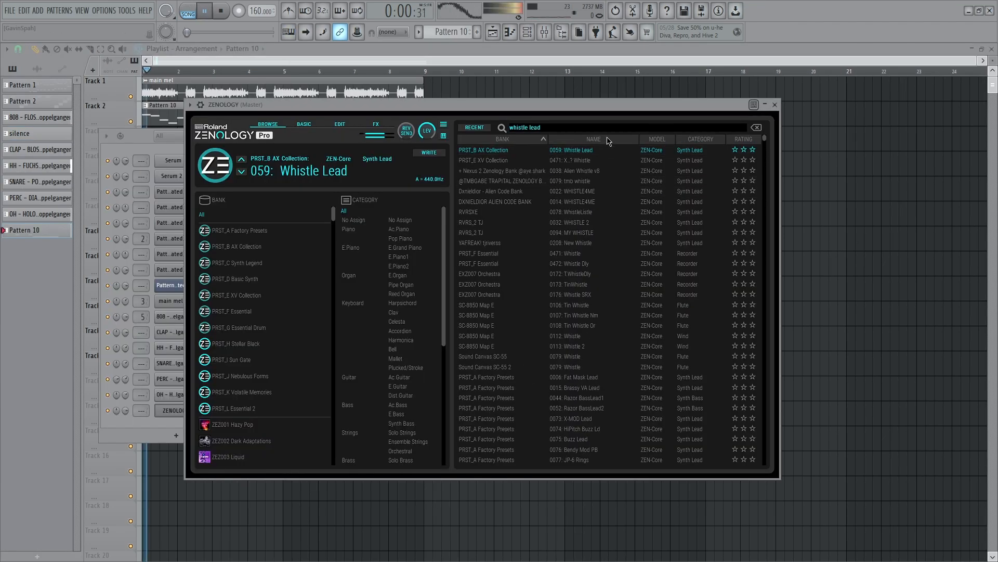
# Add a second ZENOLOGY instance alongside the Whistle Lead one and look through its user preset banks.
pyautogui.click(777, 106)
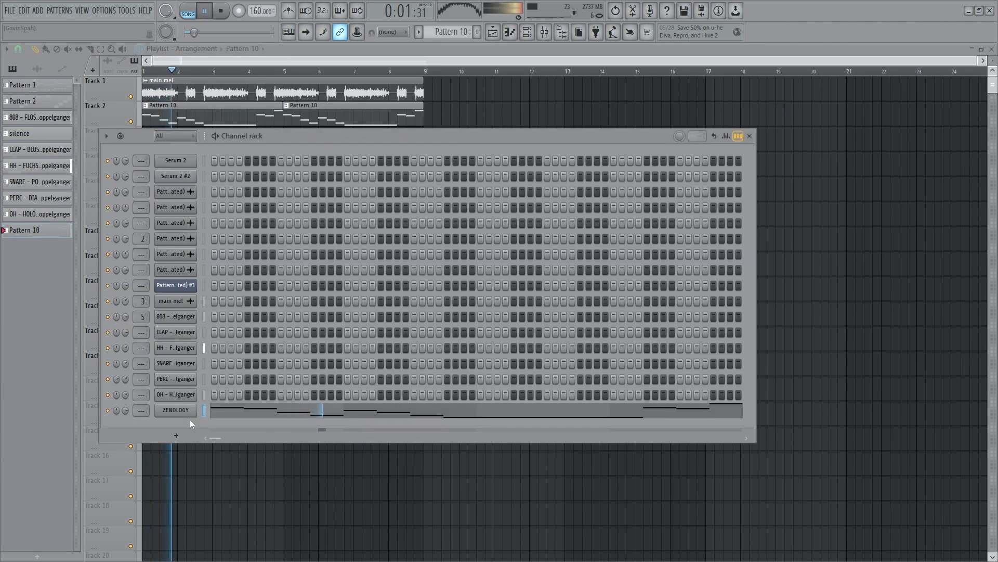
pyautogui.click(223, 412)
pyautogui.scroll(3, 350, 346)
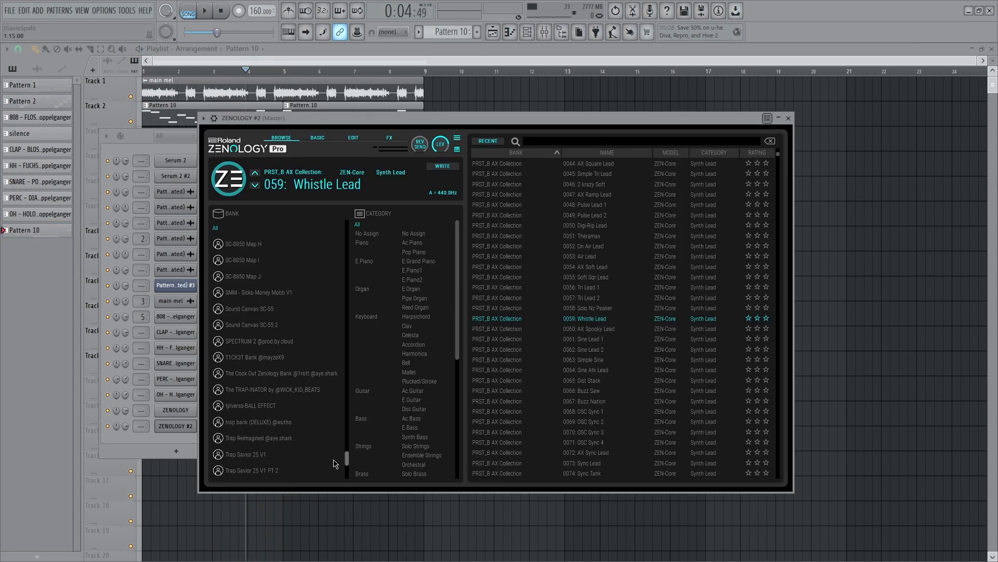
pyautogui.scroll(-3, 332, 460)
pyautogui.scroll(5, 312, 418)
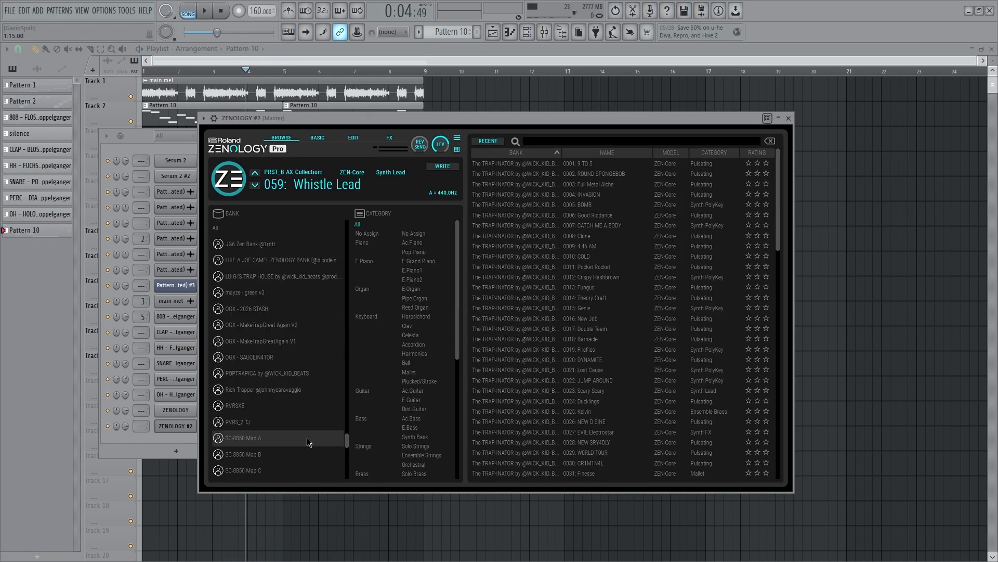
# Choose a preset from the LUIGI'S TRAP HOUSE bank in ZENOLOGY #2 and sort the preset list by category.
pyautogui.click(279, 276)
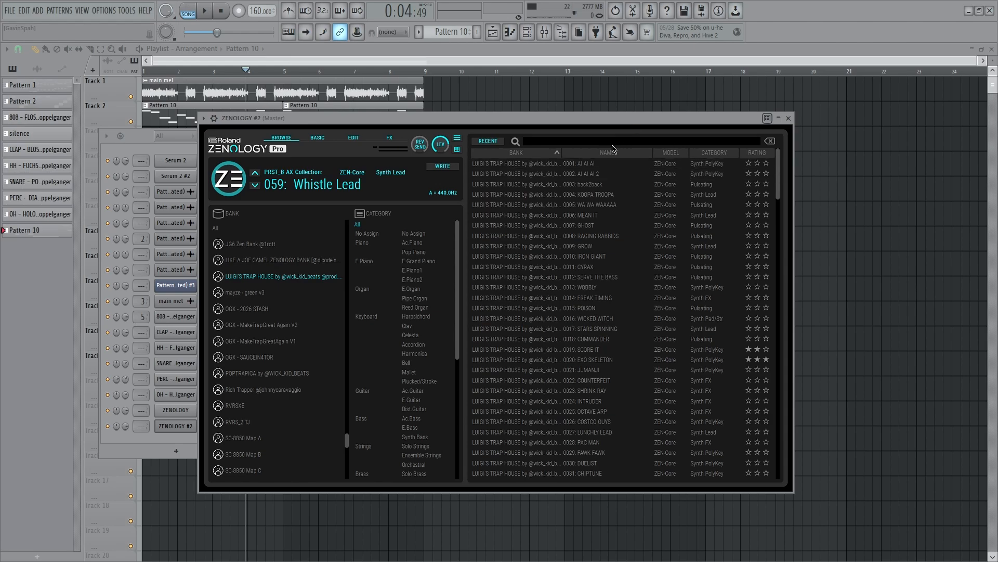
pyautogui.click(619, 174)
pyautogui.click(714, 153)
pyautogui.press('Escape')
pyautogui.press('Escape')
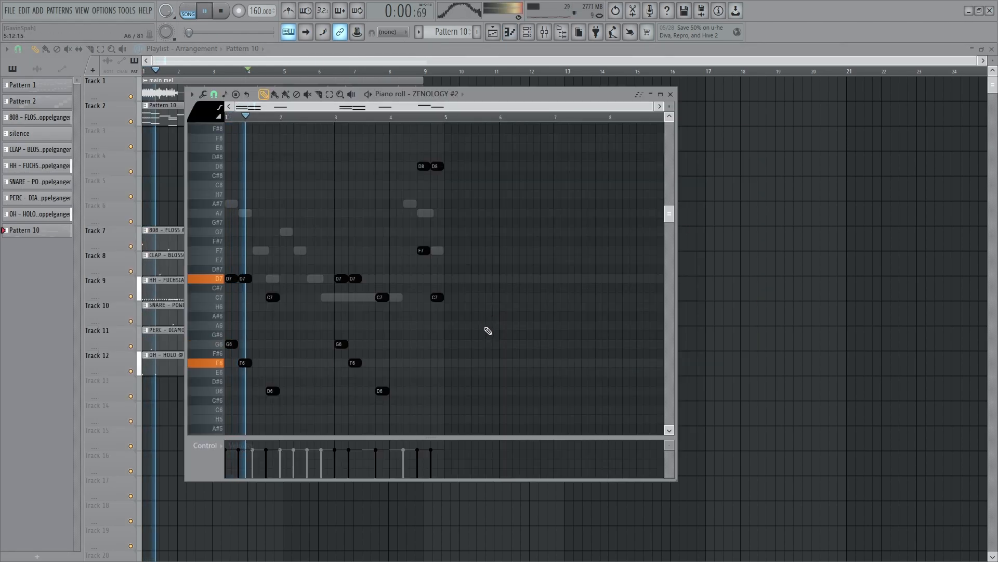
# Transpose the last four notes of the ZENOLOGY #2 part down one octave.
pyautogui.moveTo(486, 327); pyautogui.dragTo(411, 140)
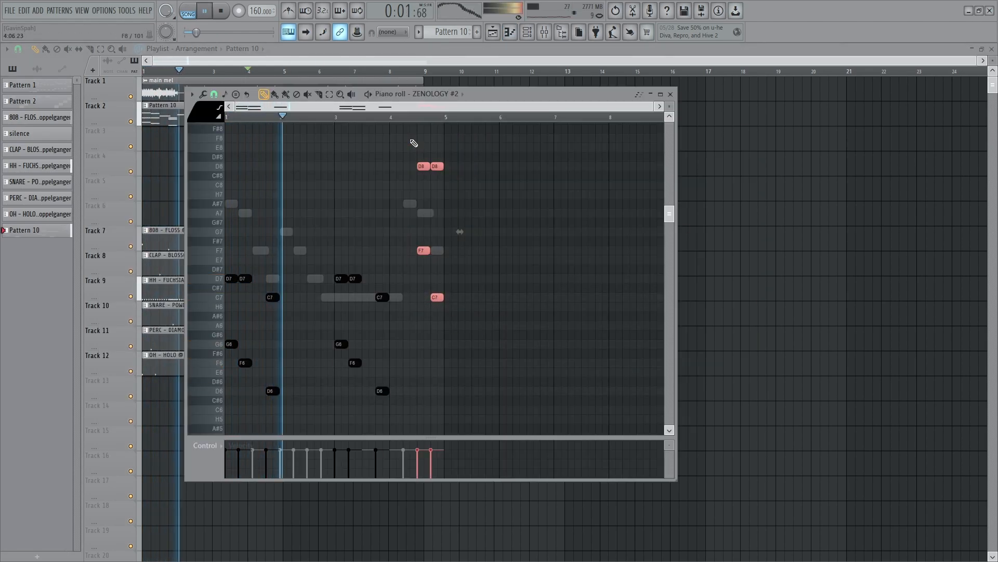
pyautogui.hotkey('ctrl', 'Down')
pyautogui.keyDown('ctrl'); pyautogui.click(468, 259); pyautogui.keyUp('ctrl')
pyautogui.scroll(-2, 470, 302)
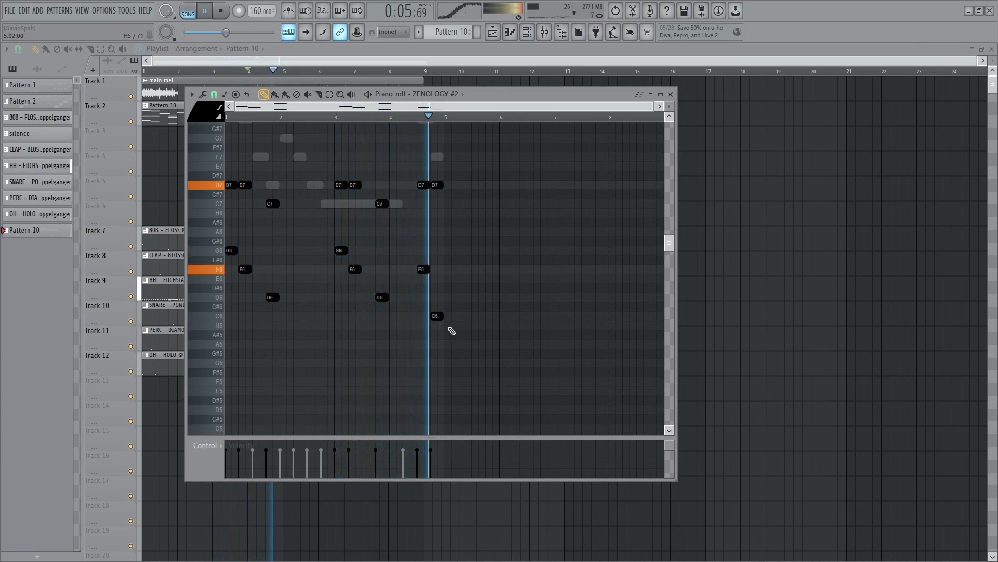
# Add eight evenly spaced D5 notes across the four-bar ZENOLOGY #2 part, and make all channels audible again.
pyautogui.press('F6')
pyautogui.scroll(-1, 209, 356)
pyautogui.hotkey('ctrl', 'v')
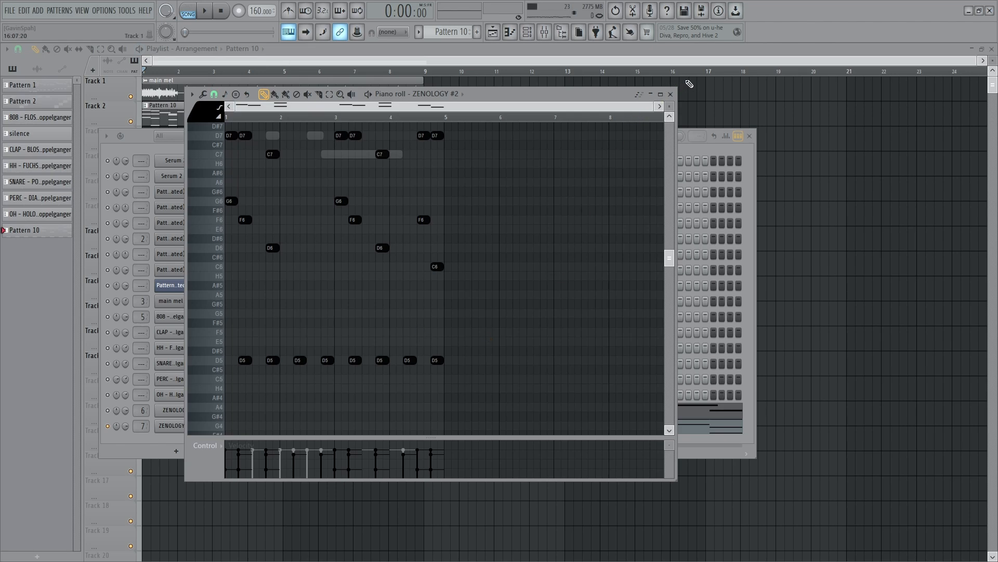
pyautogui.click(670, 94)
pyautogui.rightClick(108, 426)
pyautogui.click(153, 380)
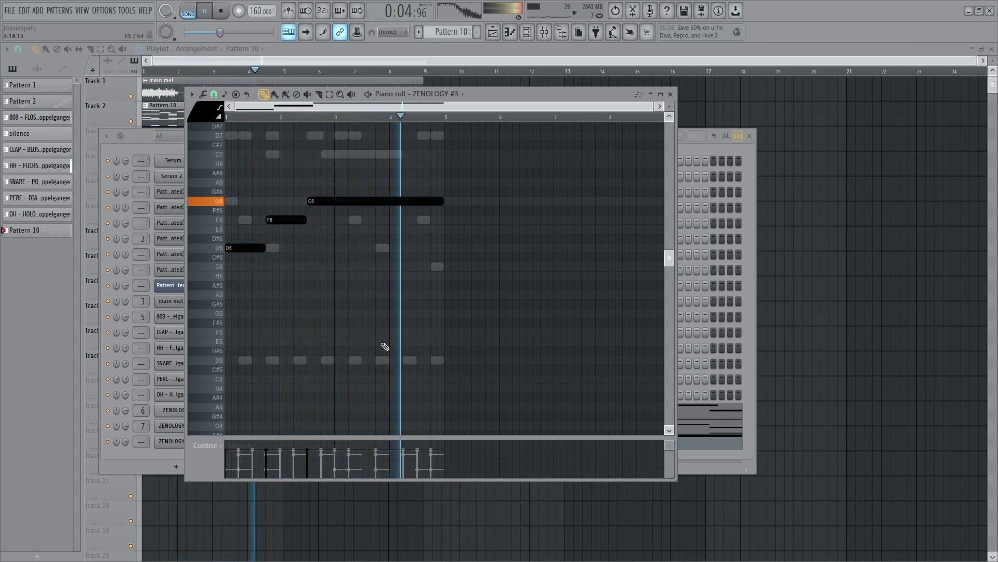
# Review the long-note ZENOLOGY #3 part during playback.
pyautogui.scroll(3, 387, 359)
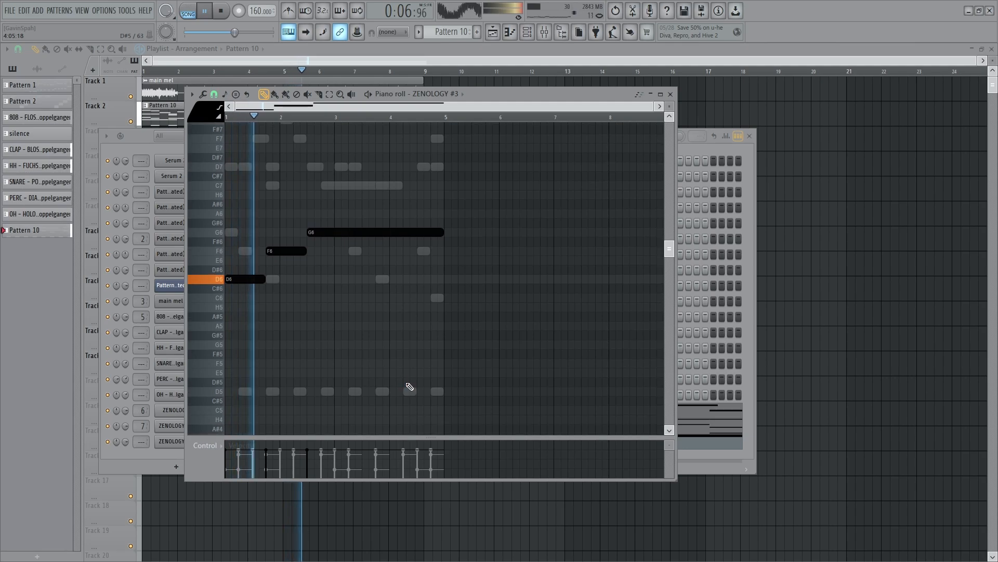
pyautogui.press('F7')
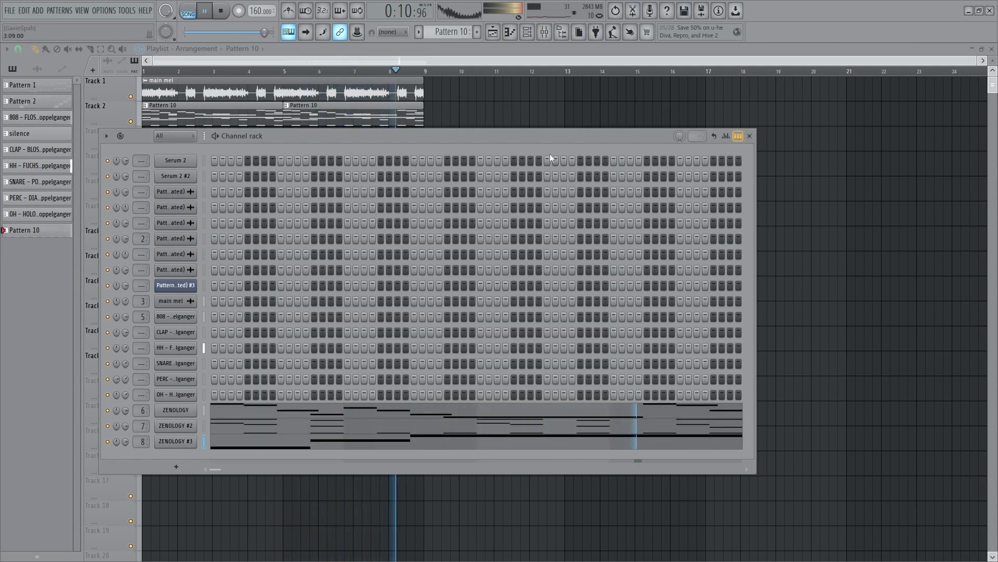
pyautogui.click(750, 137)
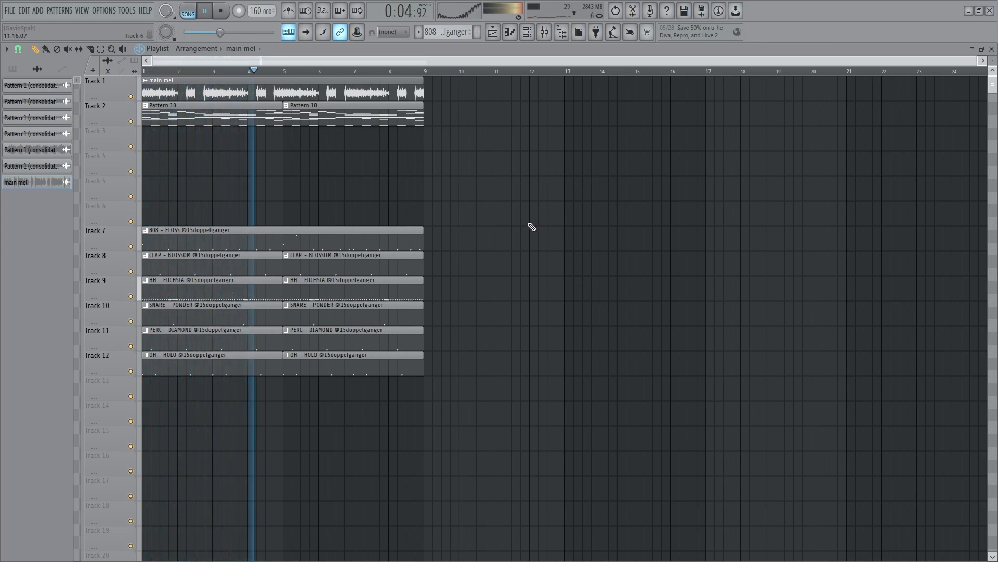
# Bring up the mixer and adjust the panning of mixer track 8.
pyautogui.click(528, 32)
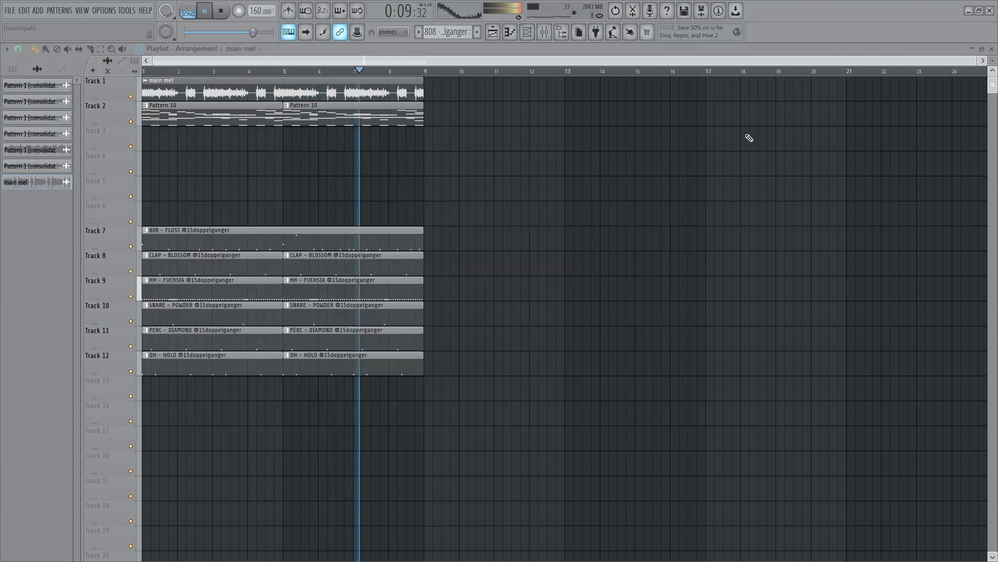
pyautogui.click(749, 136)
pyautogui.click(554, 34)
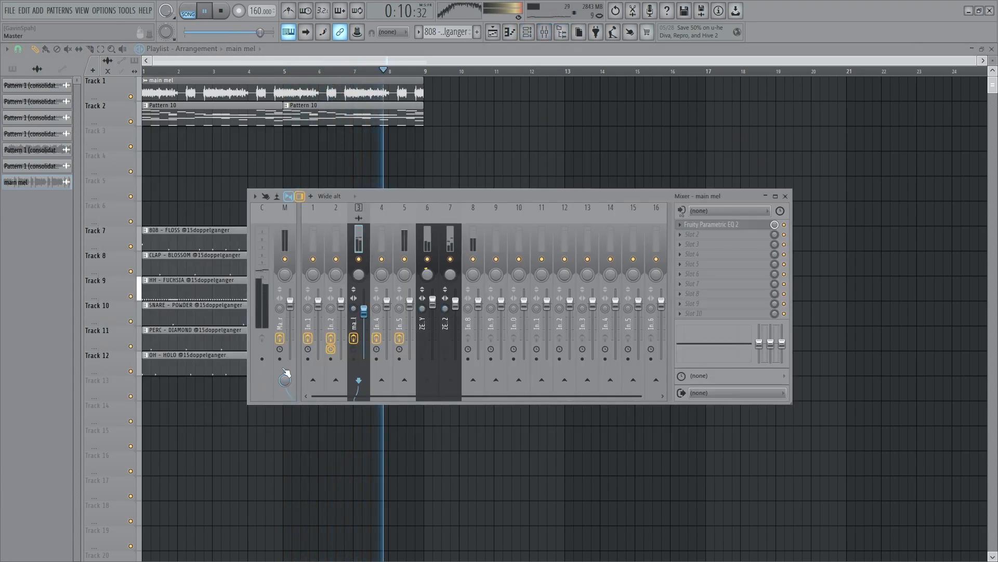
pyautogui.click(474, 276)
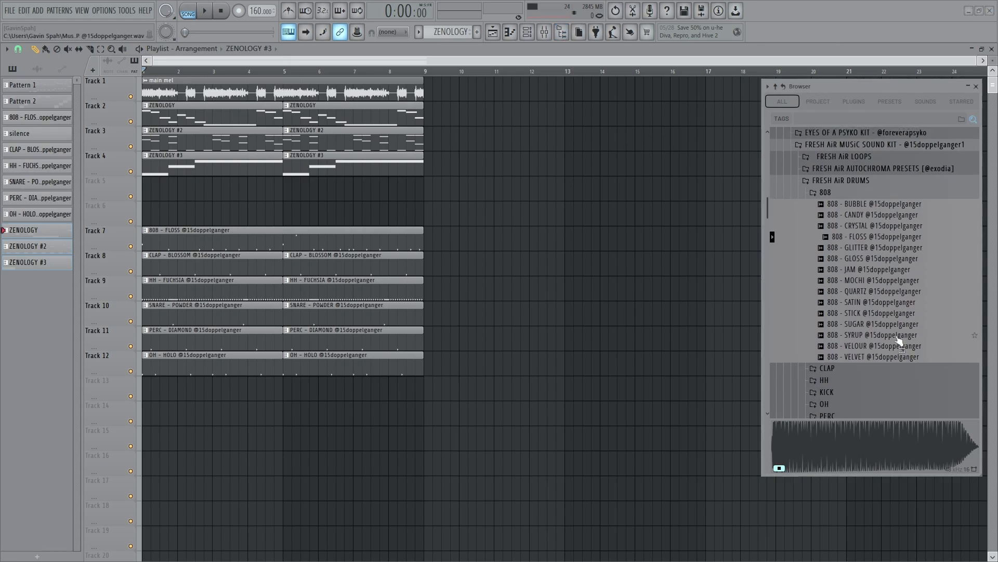
# Place the wegonebeok crash glash shatter sample at the start of Track 14 and cut off its tail.
pyautogui.scroll(-6, 839, 195)
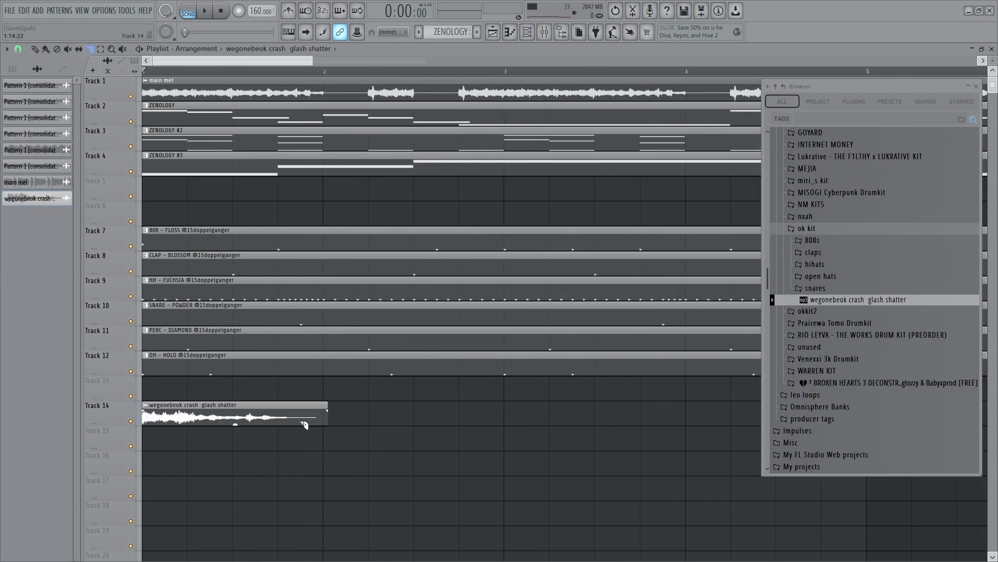
pyautogui.rightClick(307, 414)
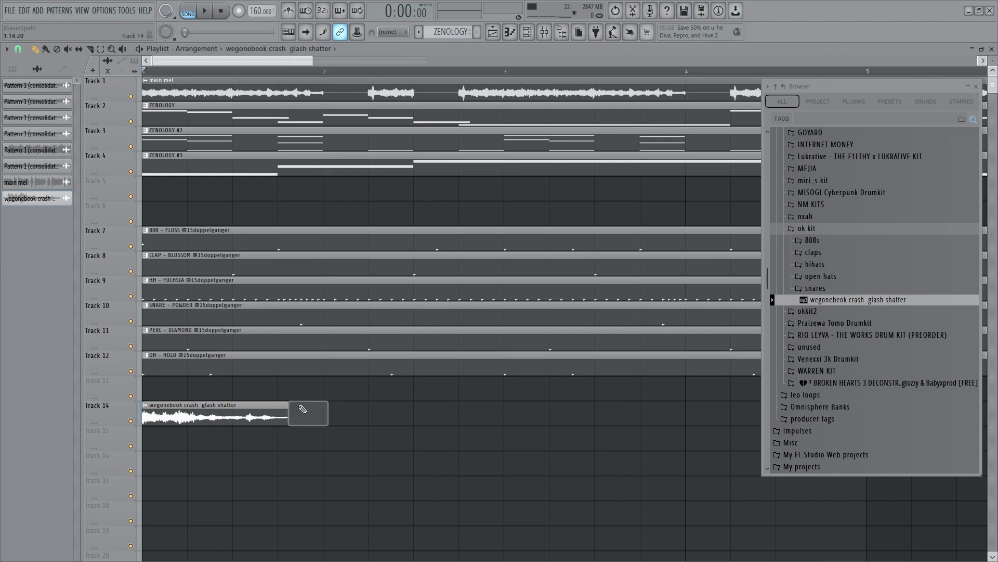
pyautogui.keyDown('ctrl'); pyautogui.scroll(-3, 398, 457); pyautogui.keyUp('ctrl')
# Copy the crash clip to bar 5 on Track 14 and set its time-stretching mode to Stretch.
pyautogui.doubleClick(163, 416)
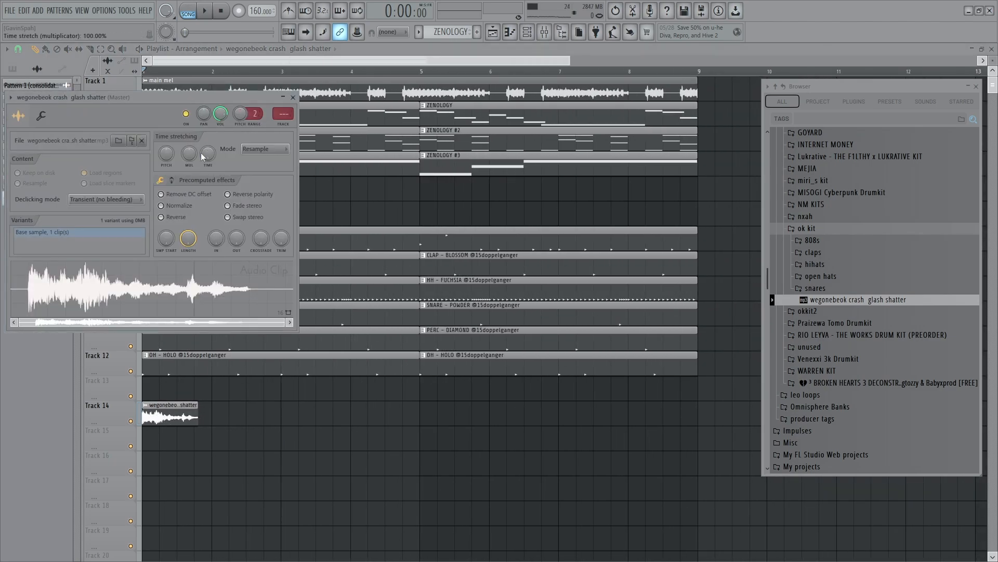
pyautogui.press('Escape')
pyautogui.keyDown('ctrl'); pyautogui.scroll(-2, 160, 418); pyautogui.keyUp('ctrl')
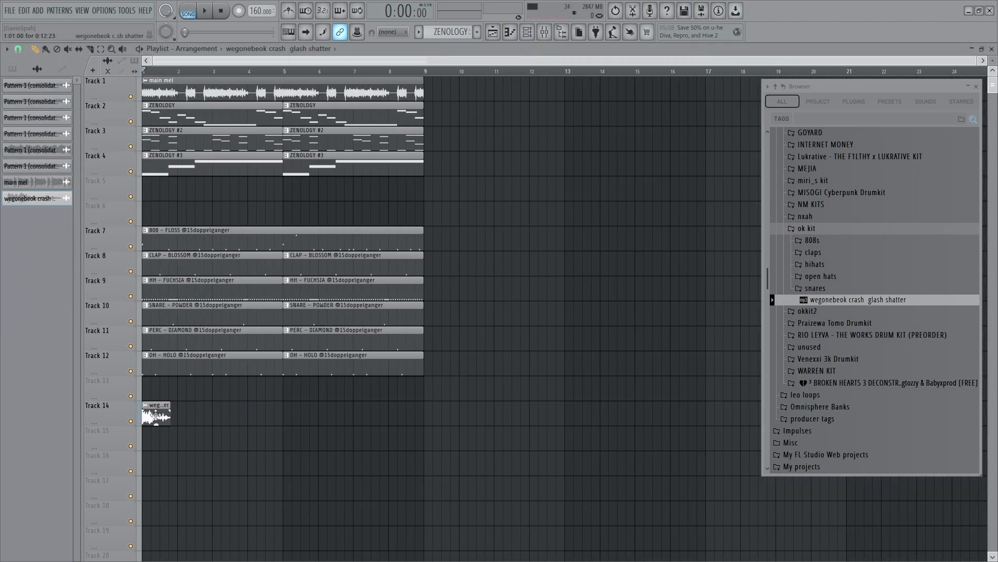
pyautogui.hotkey('alt', 'F8')
pyautogui.press('space')
pyautogui.click(263, 149)
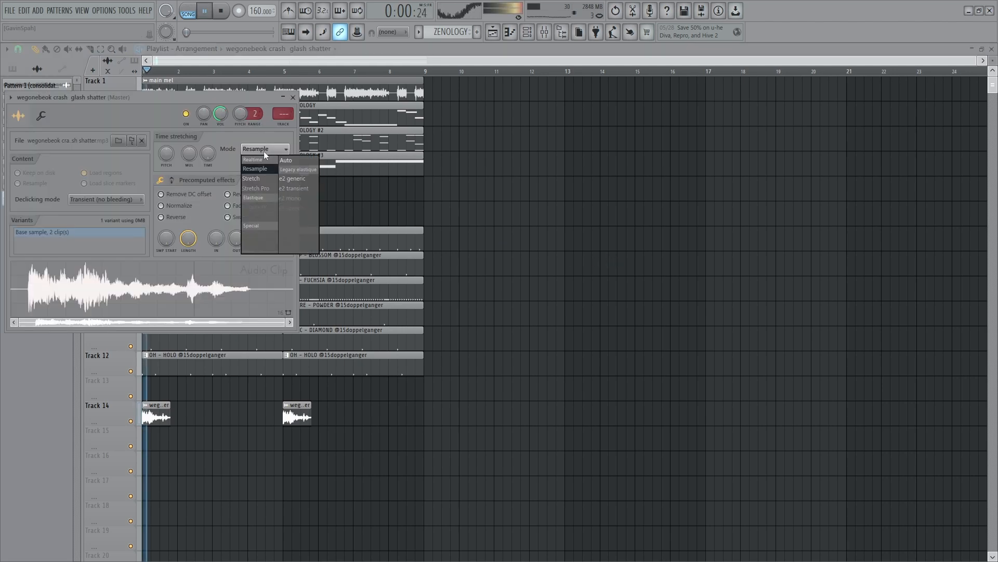
pyautogui.click(261, 182)
pyautogui.click(296, 89)
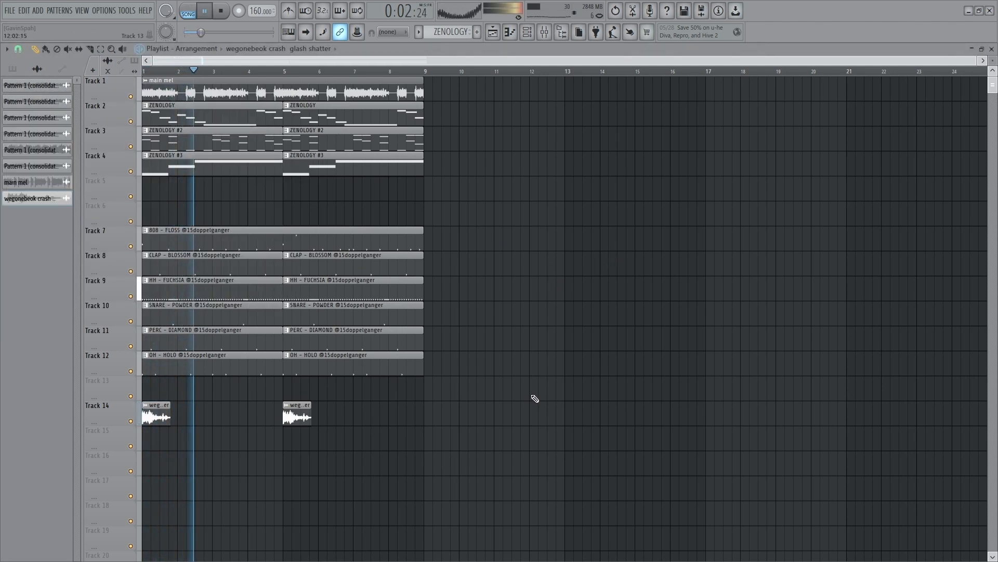
# Move the drum clips up one track to Tracks 6 to 11 and the crash clips up to Track 12.
pyautogui.moveTo(350, 450); pyautogui.dragTo(103, 233)
pyautogui.hotkey('shift', 'Up')
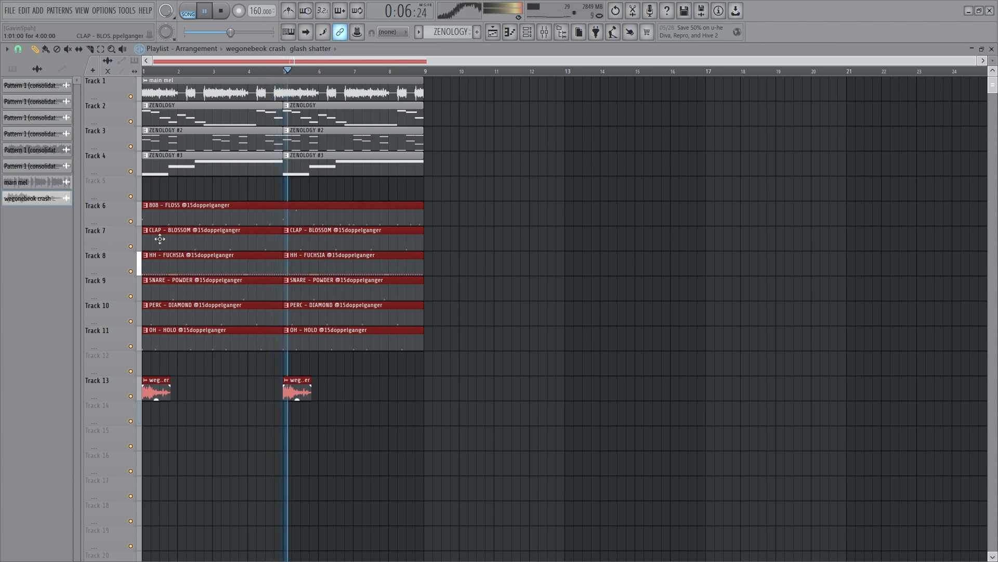
pyautogui.moveTo(491, 364); pyautogui.dragTo(116, 203)
pyautogui.hotkey('shift', 'Up')
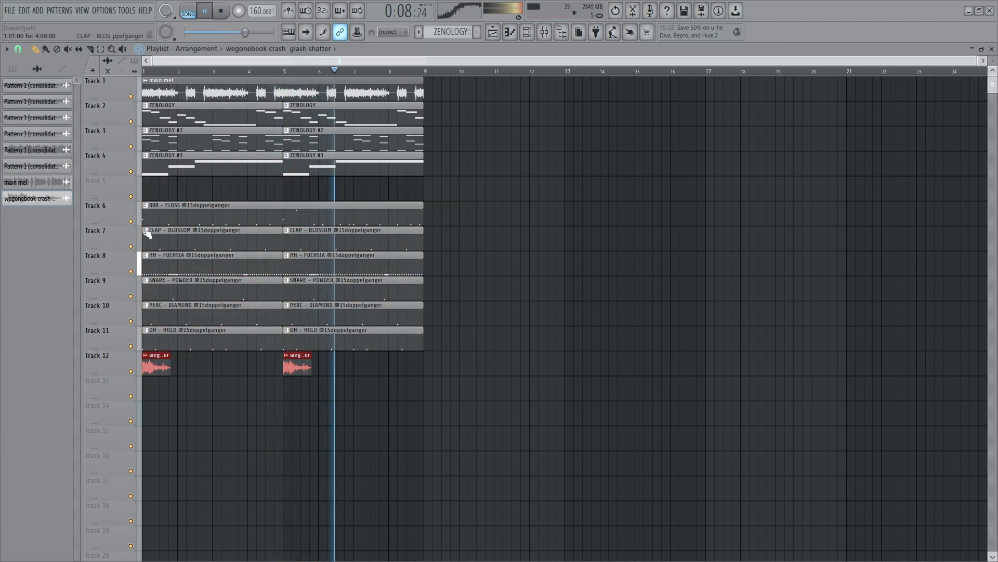
pyautogui.click(474, 408)
pyautogui.press('space')
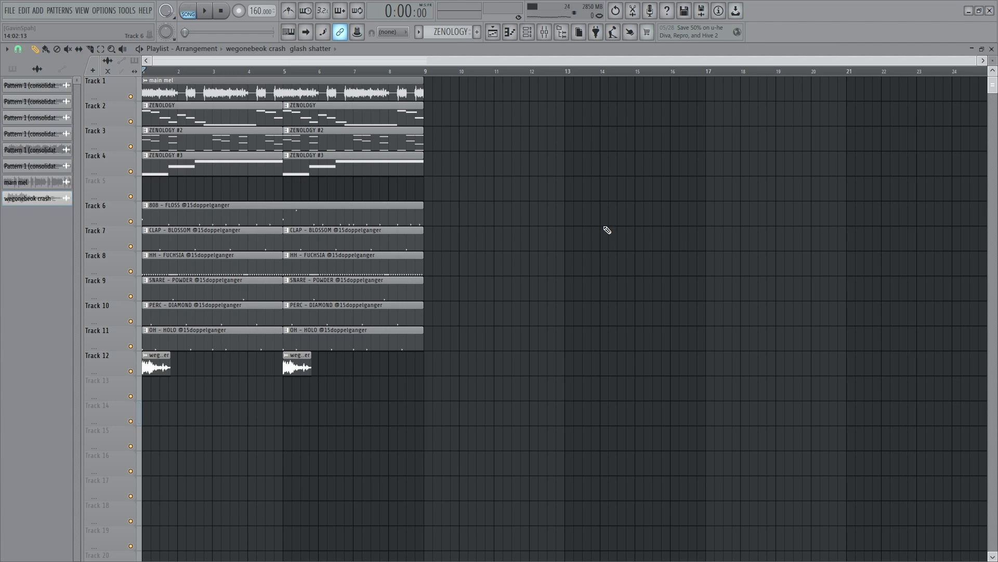
# Select all clips on Tracks 1 to 12 and duplicate the eight-bar arrangement until bar 49.
pyautogui.moveTo(560, 410); pyautogui.dragTo(139, 85)
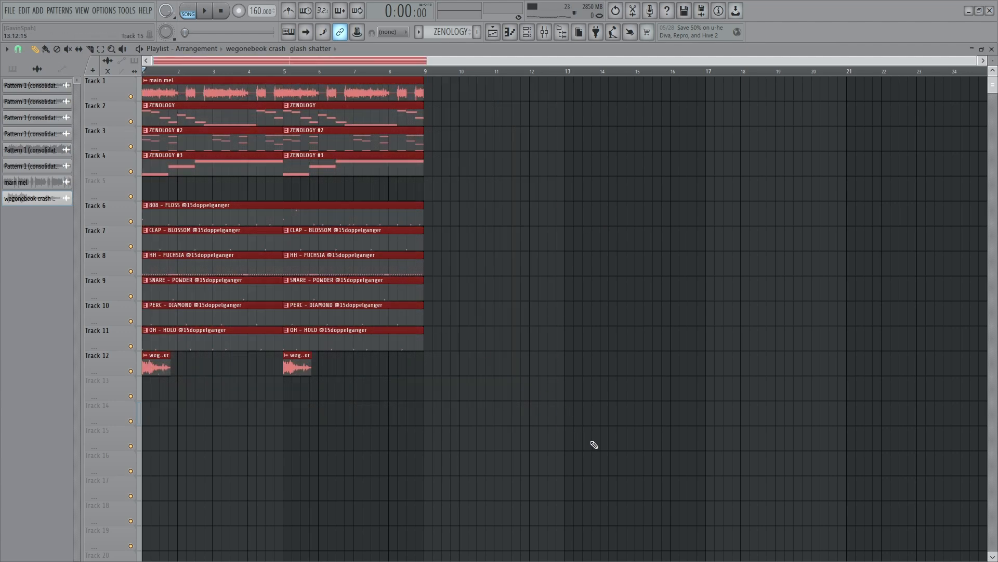
pyautogui.click(588, 448)
pyautogui.moveTo(623, 462); pyautogui.dragTo(151, 86)
pyautogui.moveTo(580, 415); pyautogui.dragTo(148, 85)
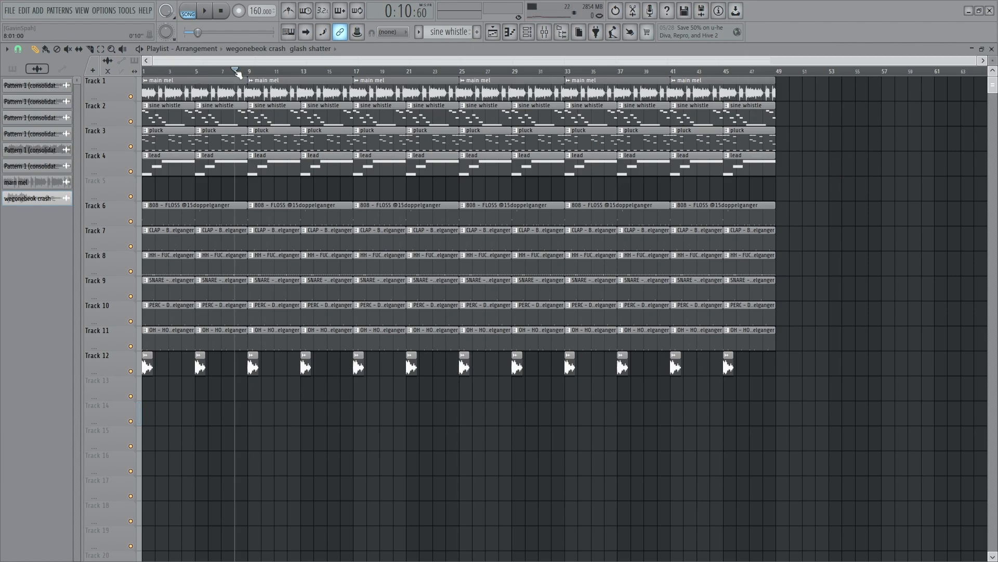
# Try the arrangement with the drum clips on Tracks 6 to 11 removed from the first eight bars.
pyautogui.moveTo(235, 70); pyautogui.dragTo(14, 105)
pyautogui.moveTo(205, 213)
pyautogui.mouseDown()
pyautogui.moveTo(183, 327)
pyautogui.moveTo(188, 235)
pyautogui.mouseUp()
pyautogui.press('space')
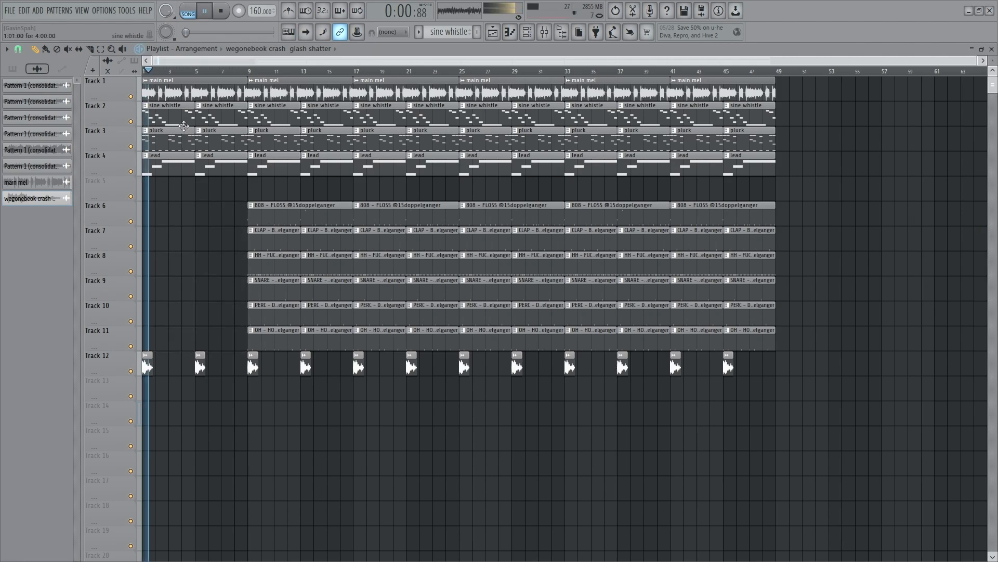
pyautogui.press('space')
pyautogui.hotkey('ctrl', 'z')
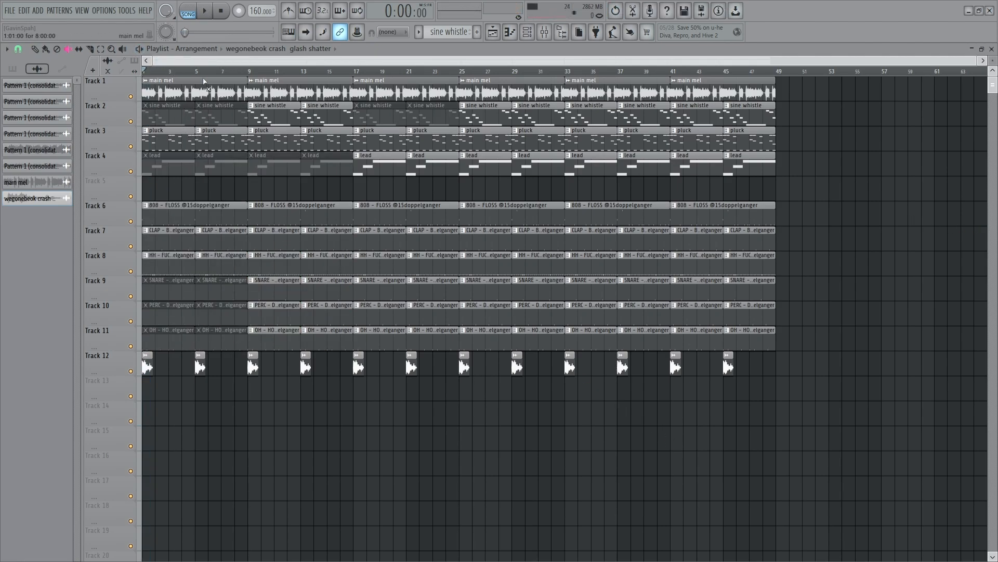
# Mute the sine whistle, lead, snare, percussion and open-hat clips from bar 25 to 33, and the sine whistle, pluck and lead from bar 33 to 41.
pyautogui.press('space')
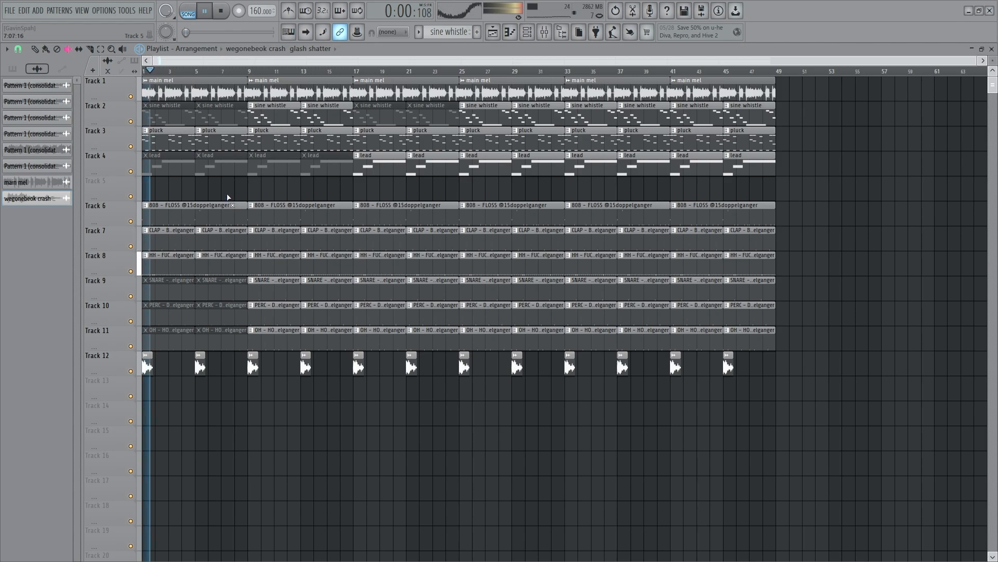
pyautogui.press('space')
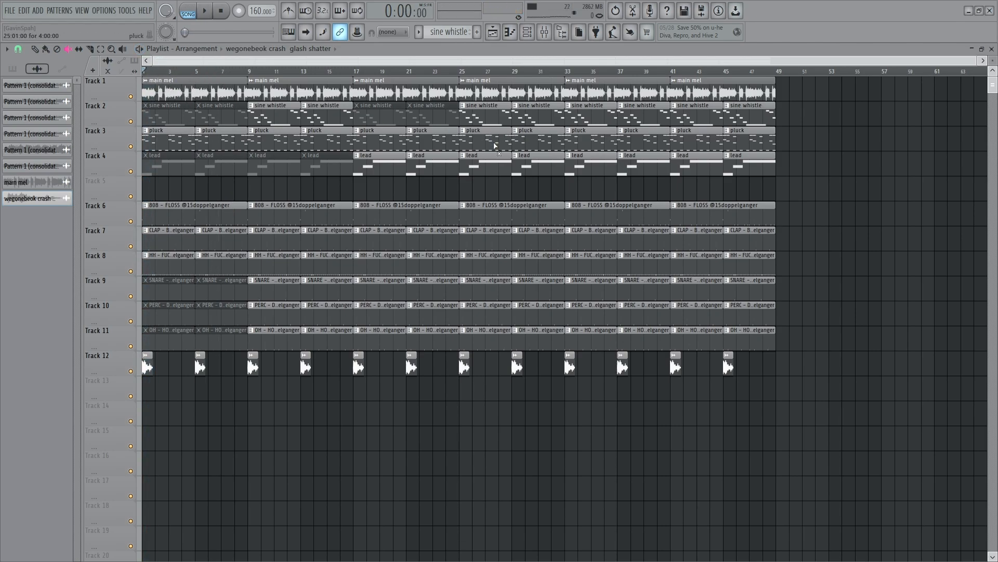
pyautogui.moveTo(533, 175); pyautogui.dragTo(452, 167)
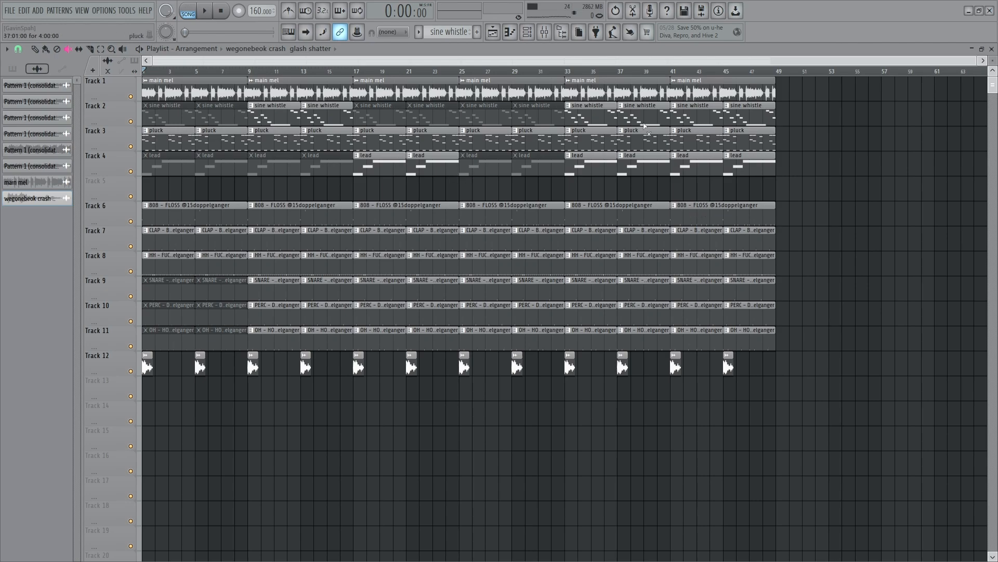
pyautogui.moveTo(532, 292)
pyautogui.mouseDown()
pyautogui.moveTo(483, 296)
pyautogui.moveTo(529, 294)
pyautogui.mouseUp()
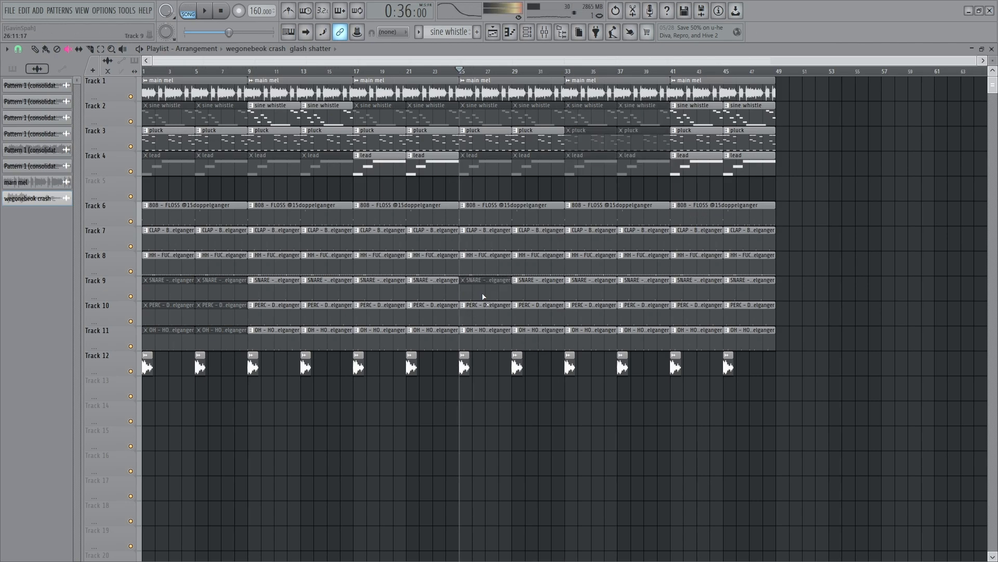
# Slice the clap and hi-hat clips starting at bar 25, mute short pieces in bars 25 and 26, and play the section back.
pyautogui.scroll(3, 463, 255)
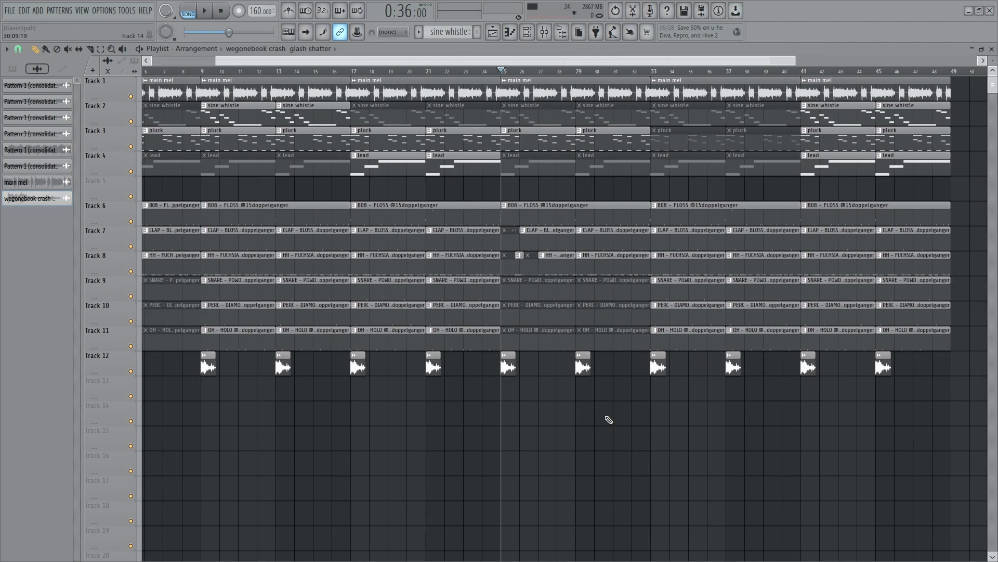
pyautogui.scroll(-3, 584, 381)
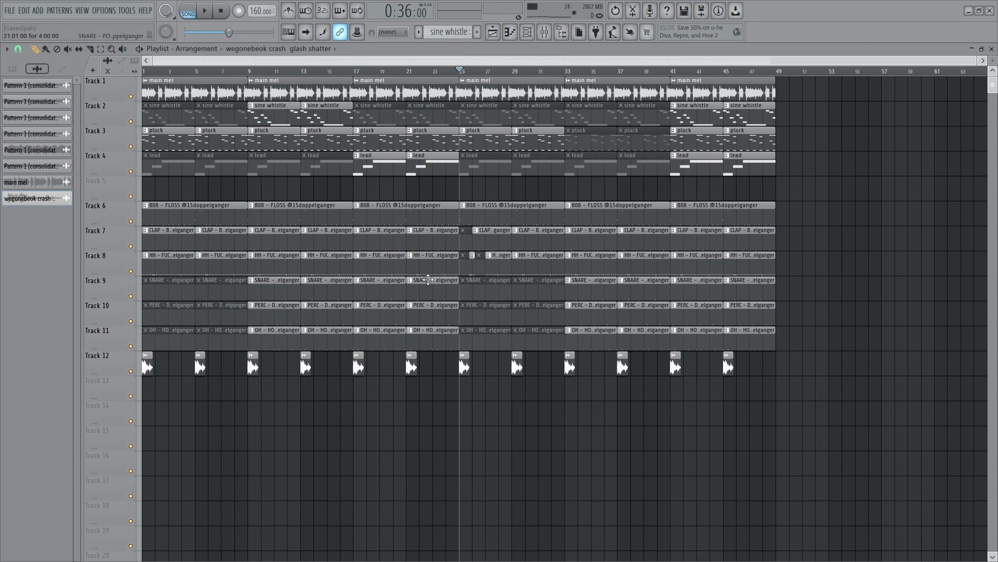
pyautogui.scroll(4, 428, 280)
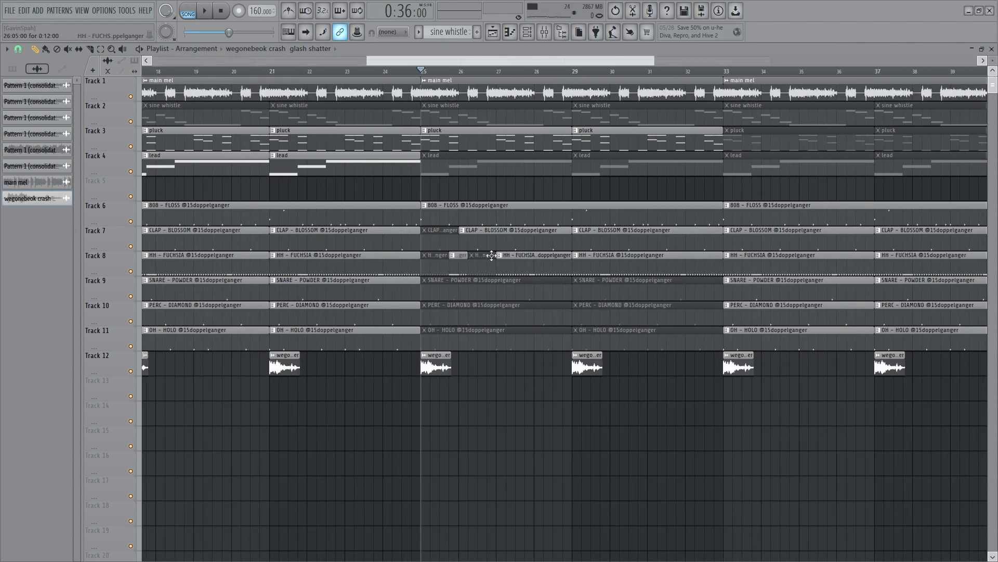
pyautogui.press('space')
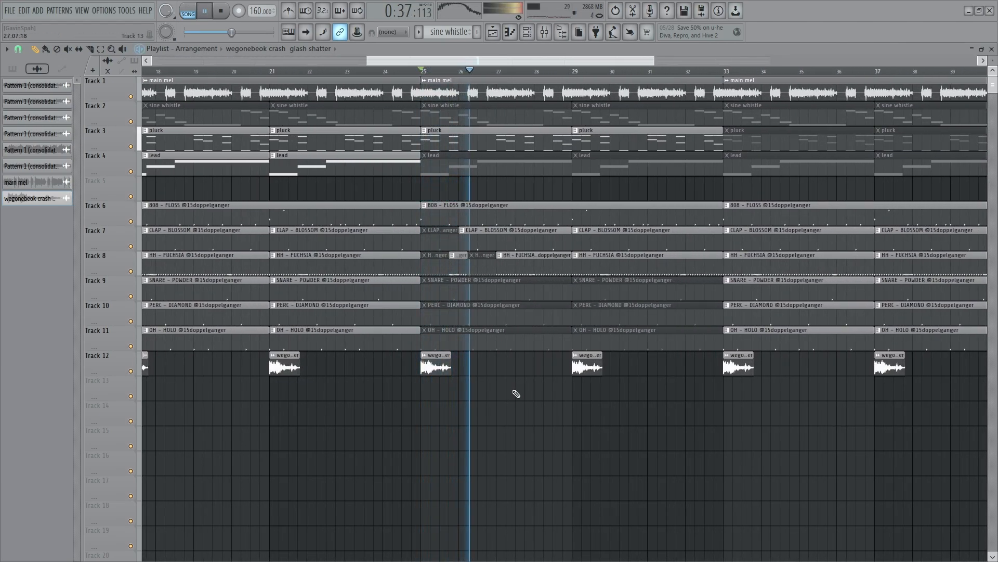
pyautogui.scroll(-3, 517, 393)
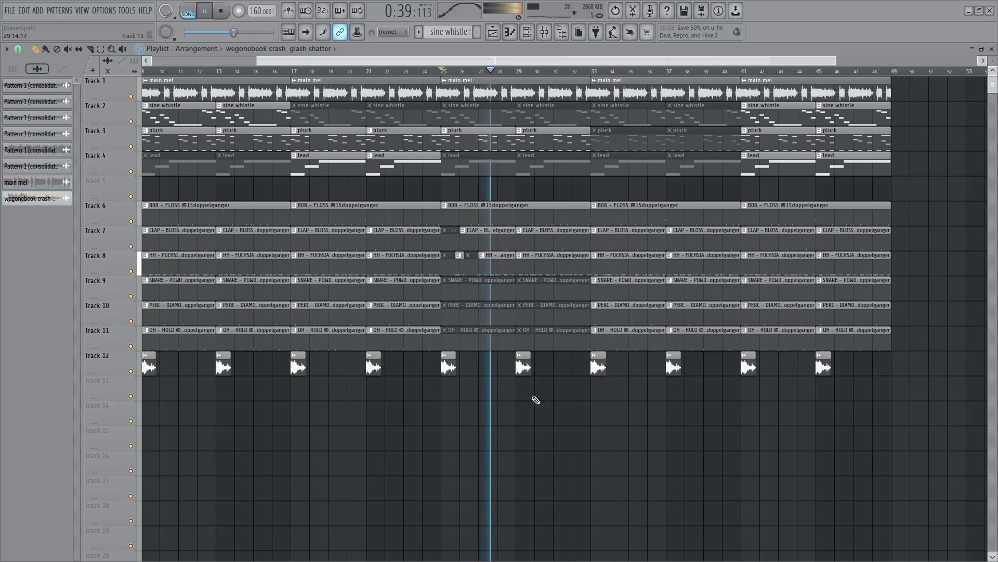
pyautogui.scroll(3, 537, 400)
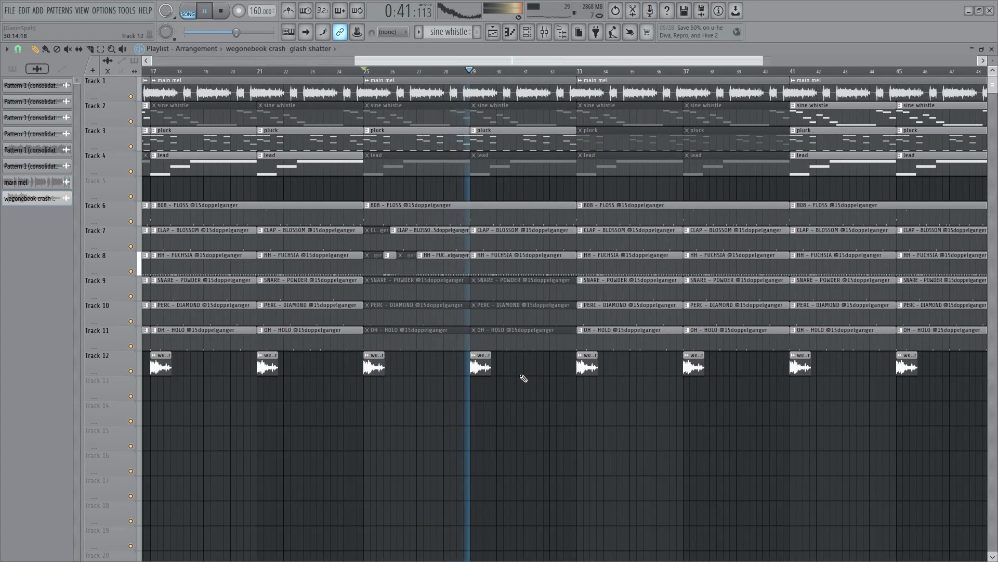
pyautogui.scroll(-3, 524, 378)
pyautogui.press('space')
# Slice the clap and hi-hat clips between bars 33 and 37, mute some of their pieces, and play from bar 33.
pyautogui.click(482, 76)
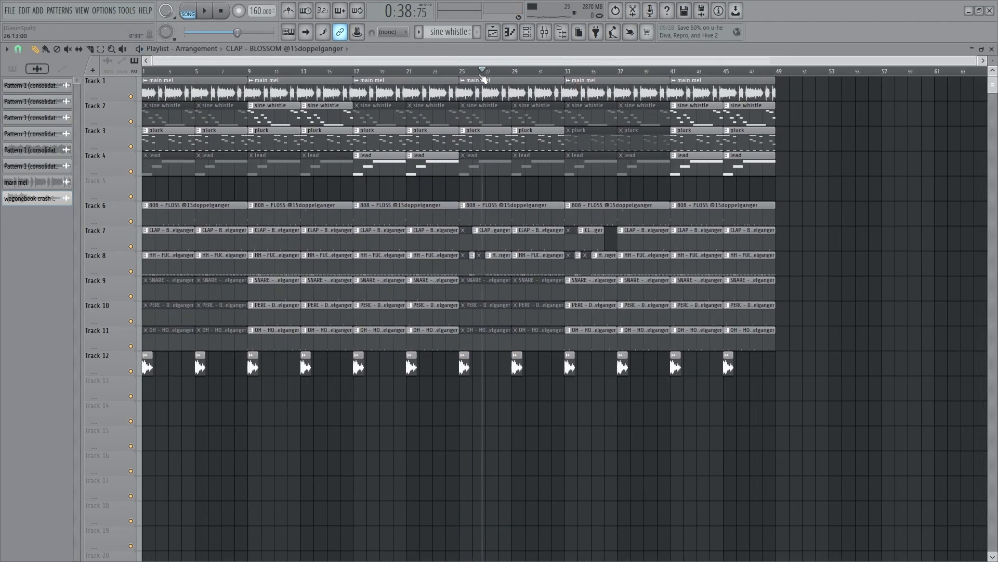
pyautogui.moveTo(483, 78); pyautogui.dragTo(460, 72)
pyautogui.moveTo(555, 106); pyautogui.dragTo(342, 144)
pyautogui.moveTo(364, 79); pyautogui.dragTo(398, 186)
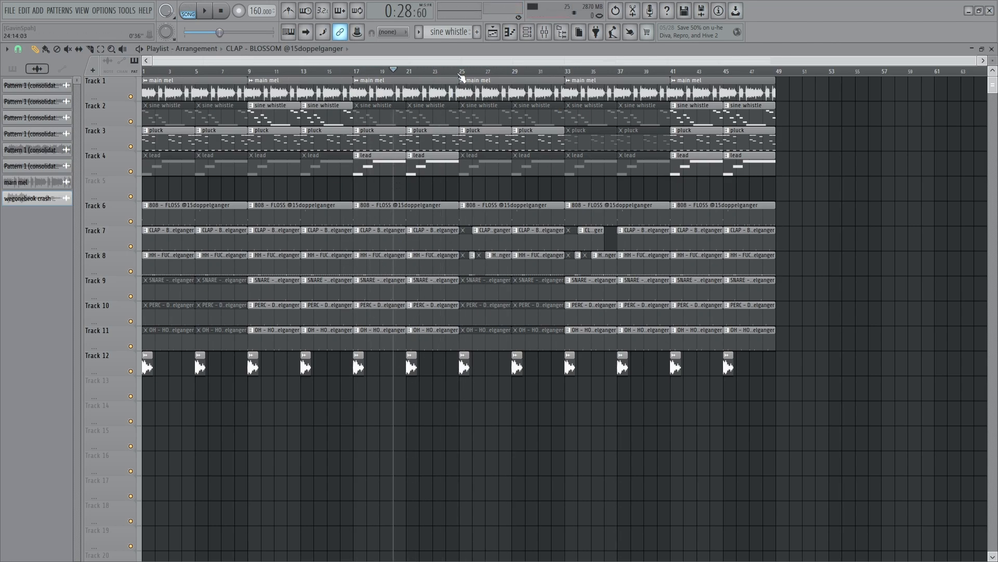
pyautogui.click(460, 75)
pyautogui.moveTo(606, 122); pyautogui.dragTo(570, 125)
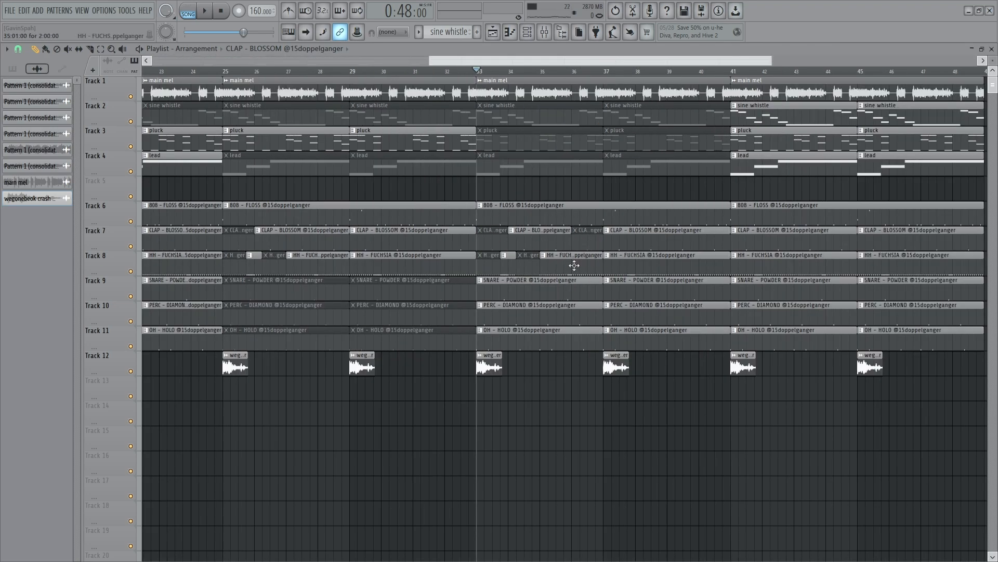
pyautogui.press('space')
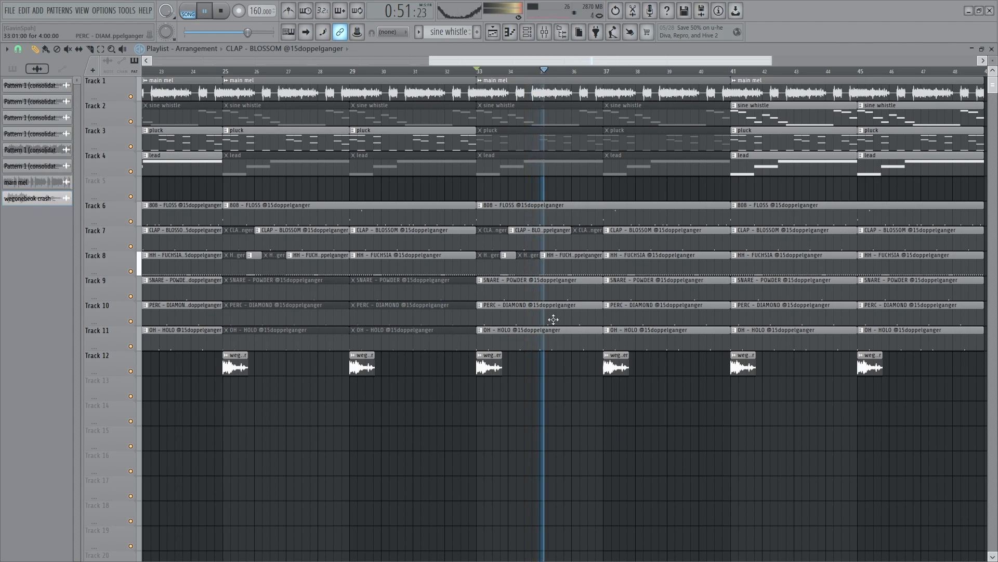
# Mute the snare, percussion and open-hat clips from bar 33 to 49, plus main mel and lead from bar 41 to 49.
pyautogui.press('t')
pyautogui.moveTo(550, 287); pyautogui.dragTo(628, 298)
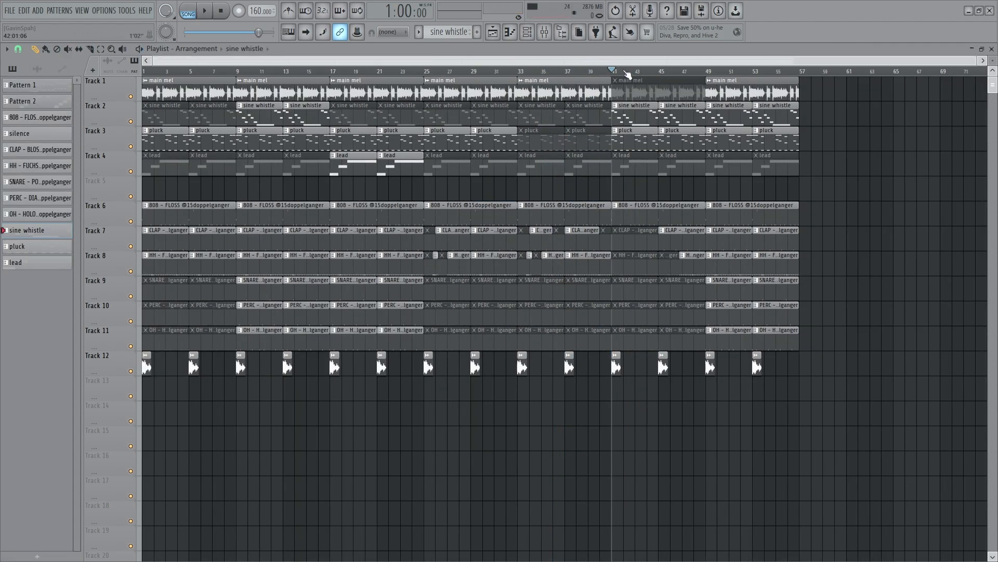
pyautogui.moveTo(628, 75); pyautogui.dragTo(617, 121)
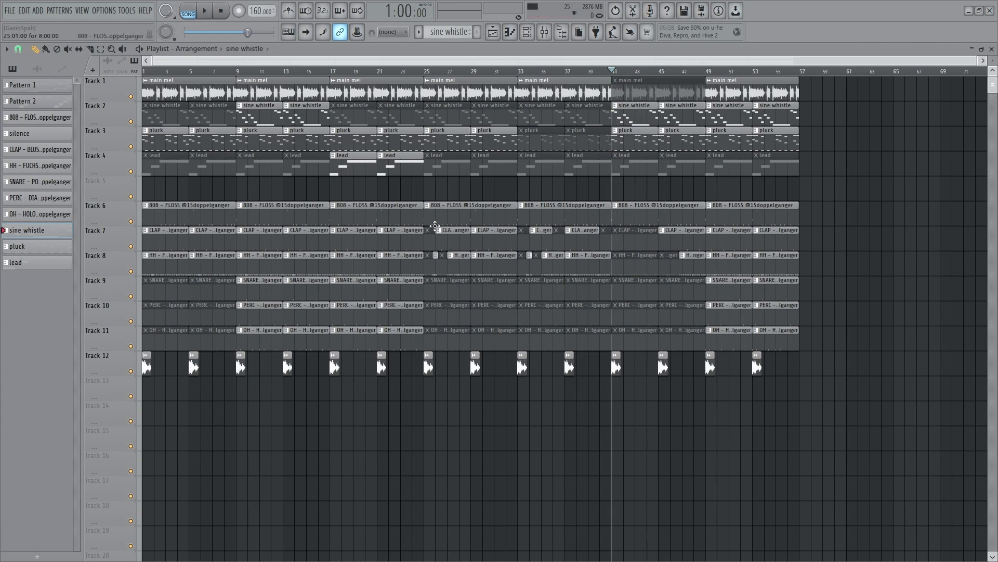
# Mute the main mel and snare clips from bar 49 to 57, and try the section without the percussion and open-hat clips.
pyautogui.scroll(3, 803, 259)
pyautogui.press('t')
pyautogui.click(635, 93)
pyautogui.scroll(-3, 618, 214)
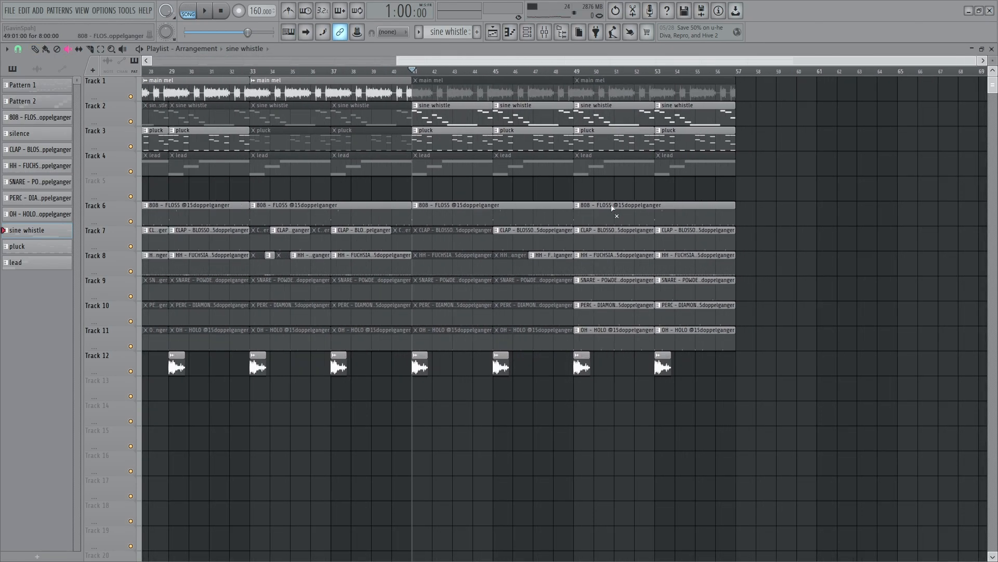
pyautogui.moveTo(628, 309); pyautogui.dragTo(626, 283)
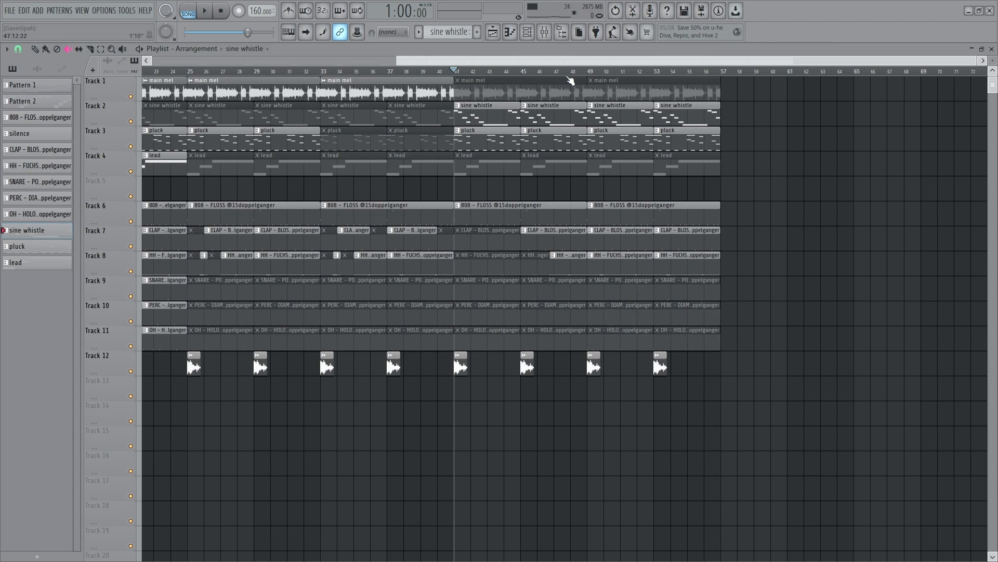
pyautogui.click(571, 74)
# Duplicate the eight-bar section until bar 73 and leave only pluck, 808, clap, hi-hat and crash active from bar 65.
pyautogui.scroll(-2, 902, 360)
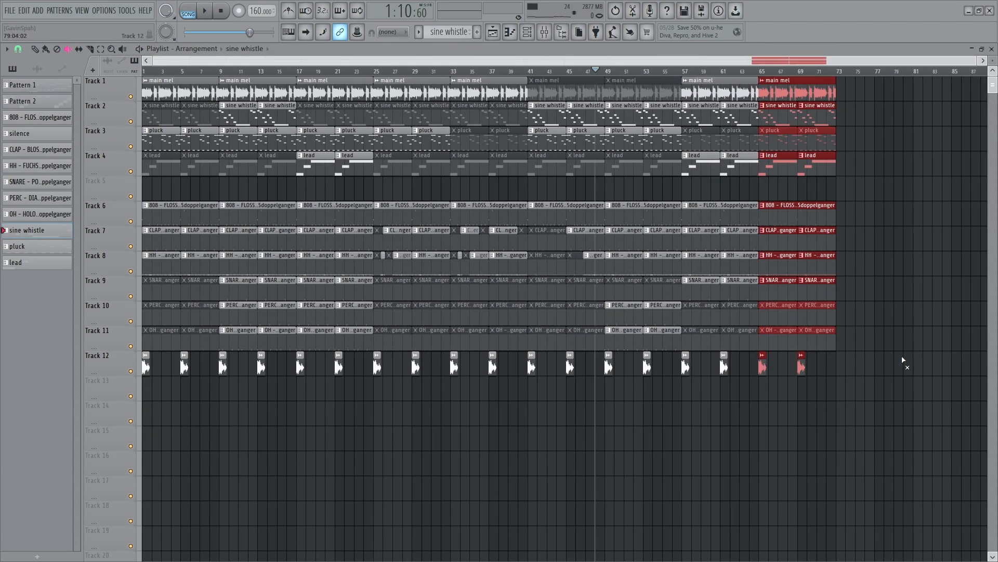
pyautogui.scroll(3, 903, 361)
pyautogui.hotkey('ctrl', 'd')
pyautogui.moveTo(669, 138); pyautogui.dragTo(606, 138)
pyautogui.moveTo(652, 113); pyautogui.dragTo(600, 110)
pyautogui.click(598, 90)
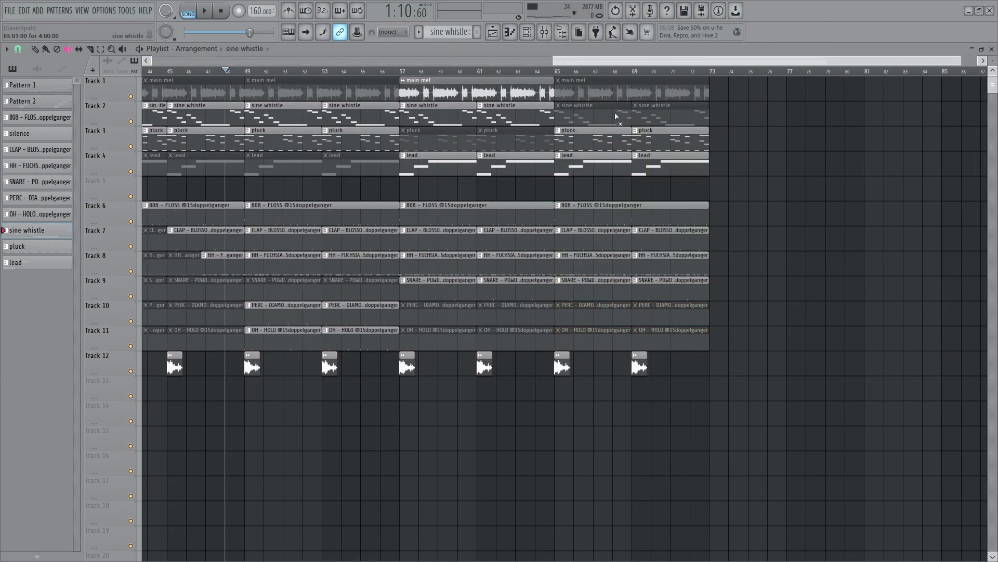
pyautogui.click(591, 169)
pyautogui.click(611, 299)
# Mute sliced clap pieces at bars 65 and 72 and a hi-hat piece around bar 68 while playing the section.
pyautogui.scroll(4, 650, 349)
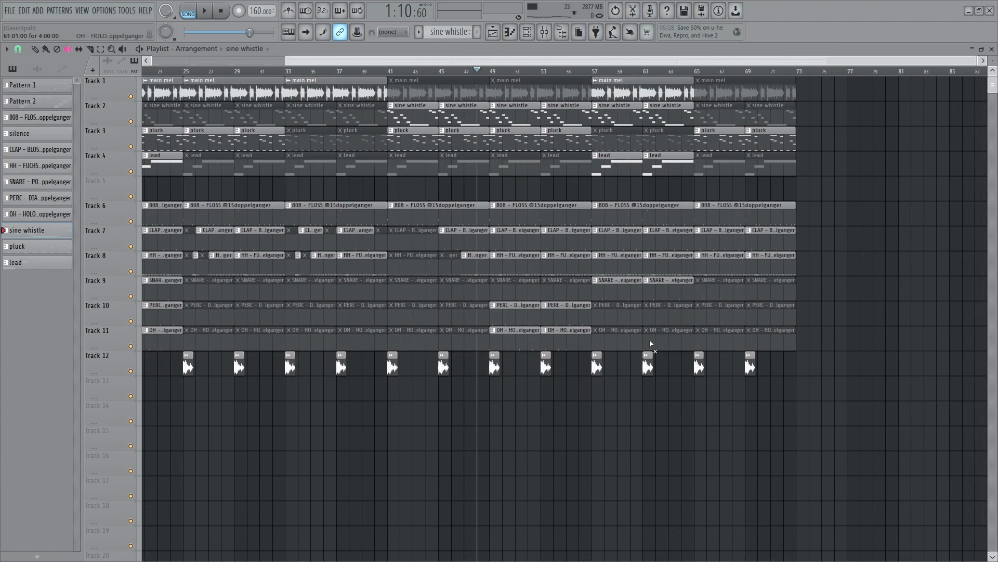
pyautogui.scroll(1, 831, 378)
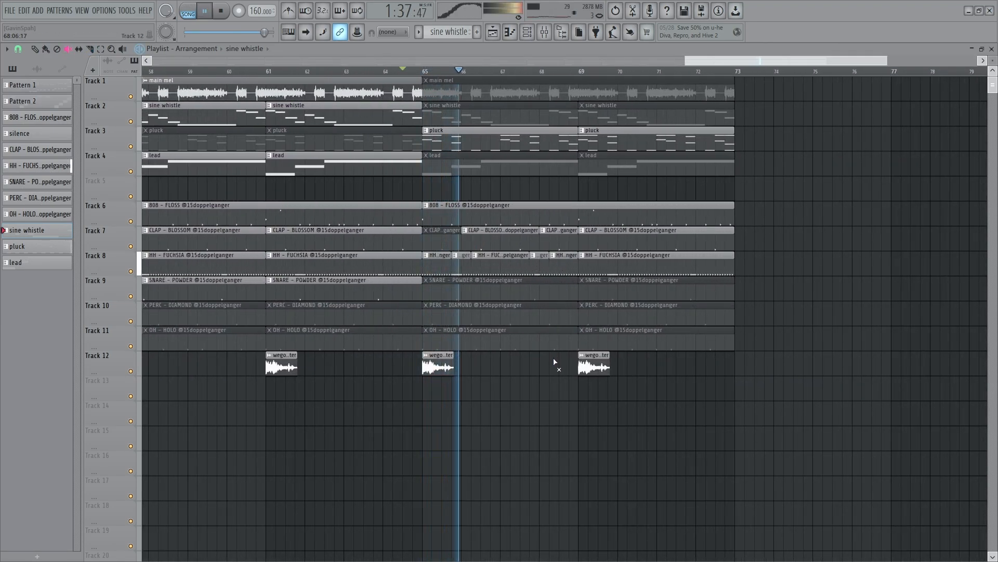
pyautogui.click(545, 266)
pyautogui.scroll(-2, 650, 395)
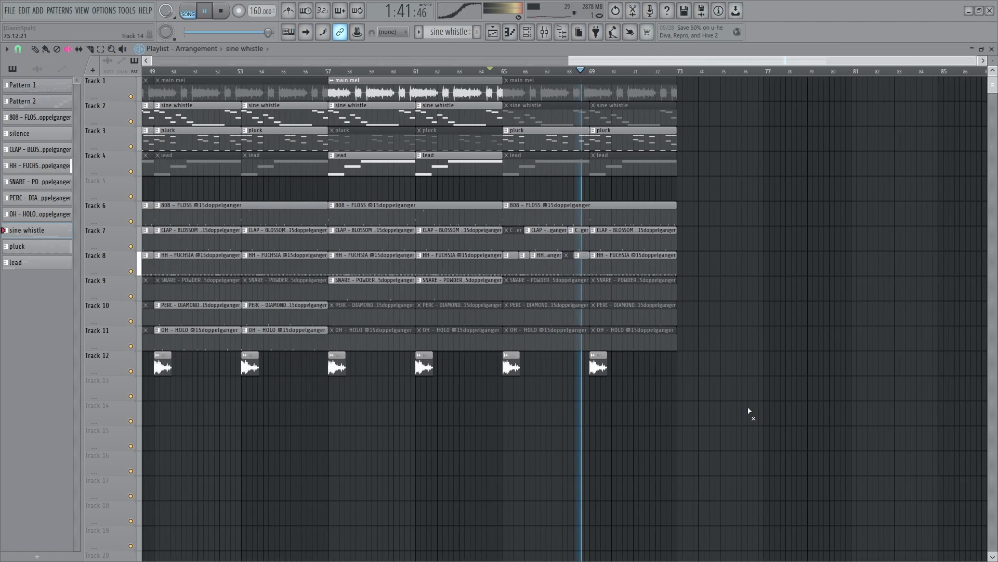
pyautogui.scroll(2, 754, 395)
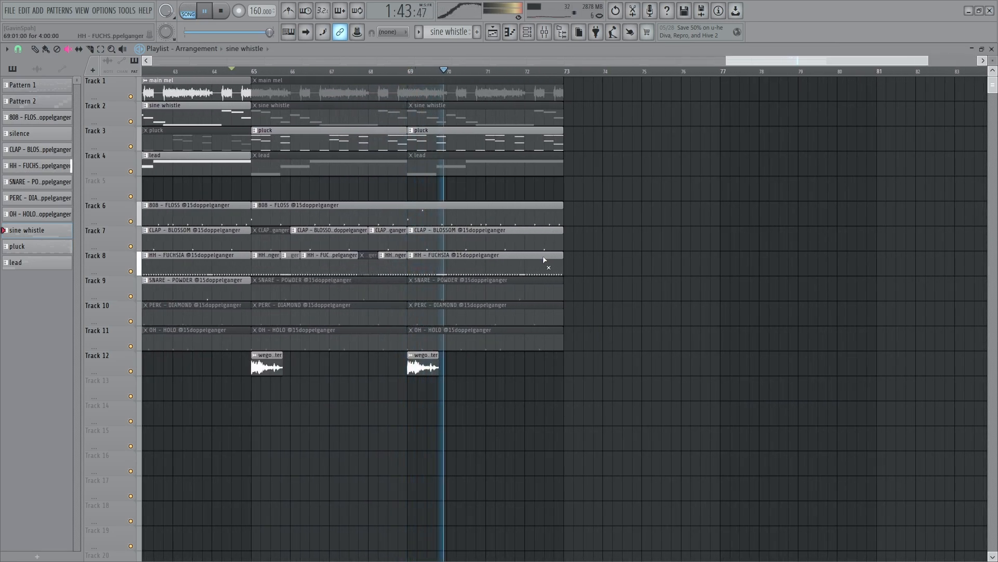
pyautogui.scroll(-4, 535, 383)
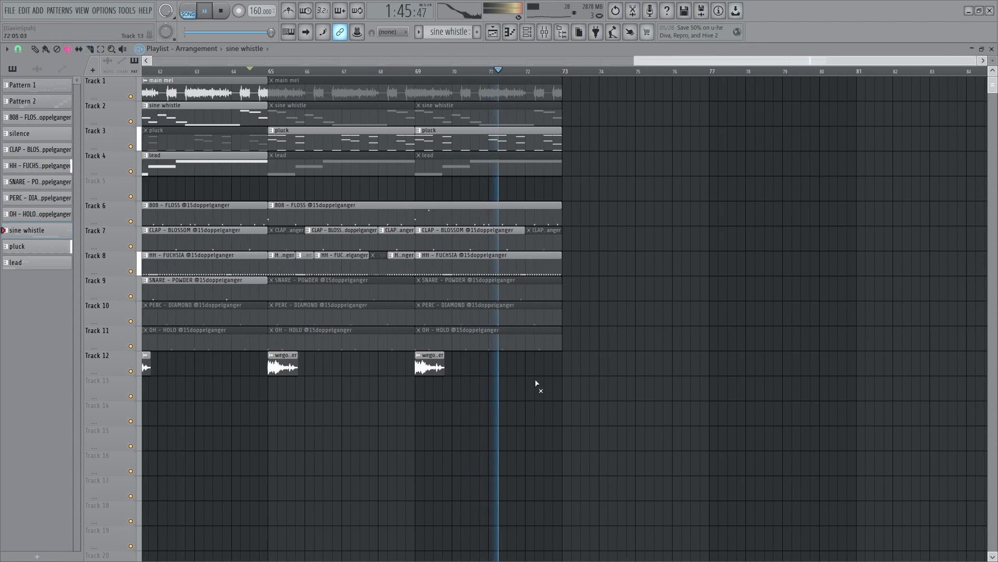
# Extend the arrangement with duplicated sections until bar 89 and remove all muted clips from the playlist.
pyautogui.moveTo(856, 400); pyautogui.dragTo(715, 78)
pyautogui.hotkey('ctrl', 'b')
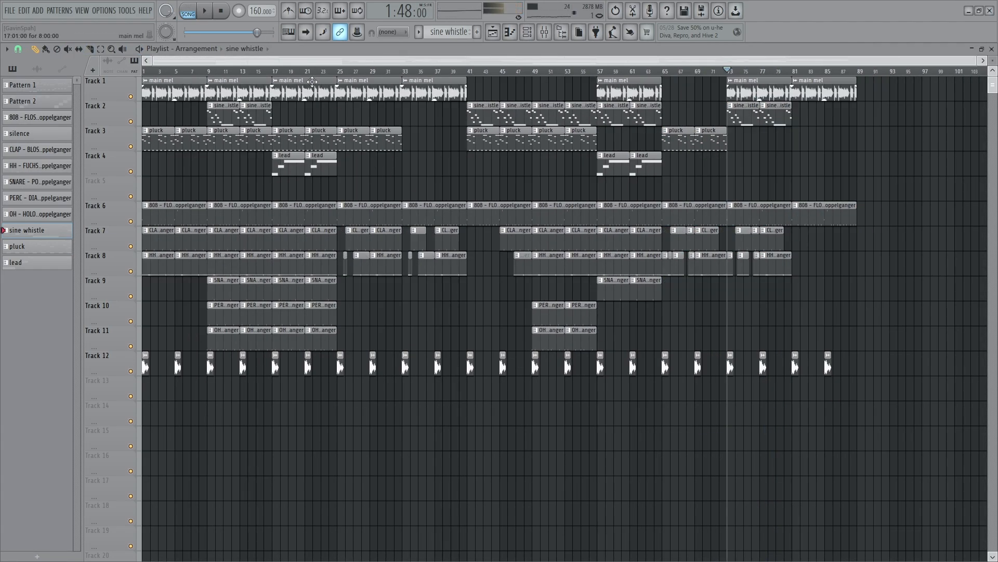
pyautogui.press('space')
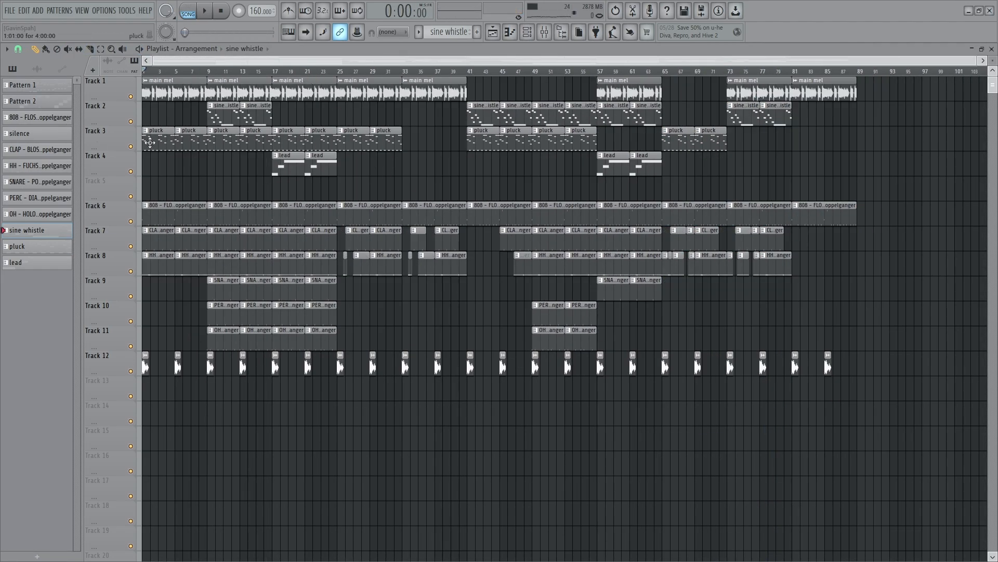